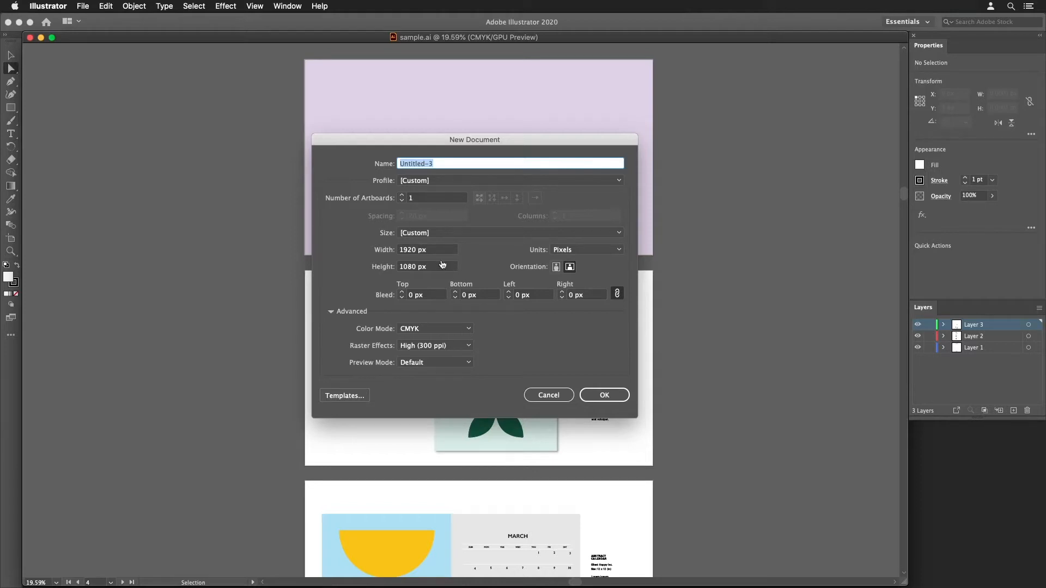
- Page through the sample portfolio PDF from the cover to page 4 to examine its layouts
{"action": "key", "text": "Return"}
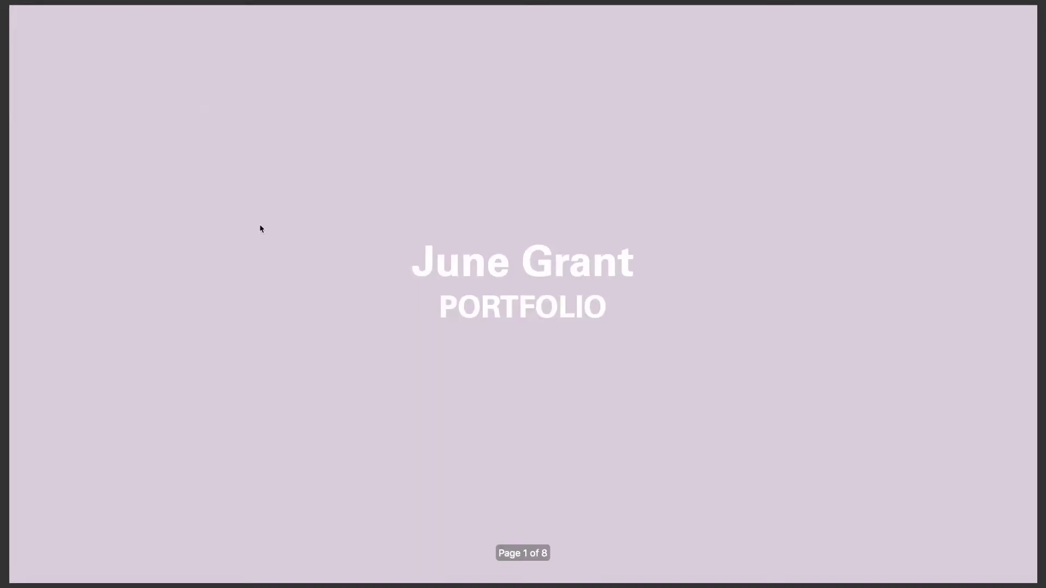
{"action": "key", "text": "Right"}
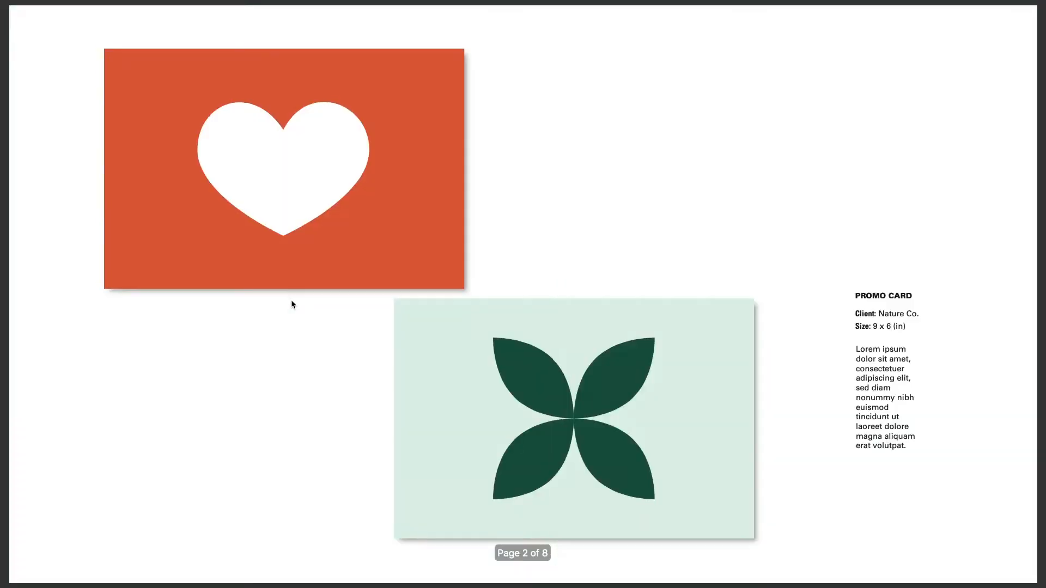
{"action": "key", "text": "Right"}
{"action": "key", "text": "Right"}
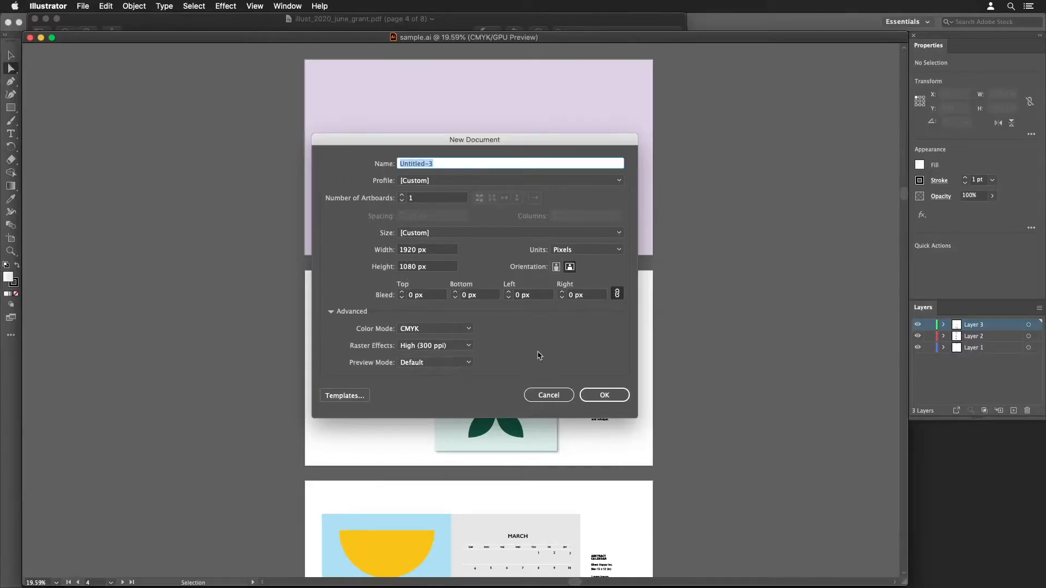
- Create a new CMYK document in pixels with one 1920 × 1080 px artboard
{"action": "left_click", "coordinate": [614, 398]}
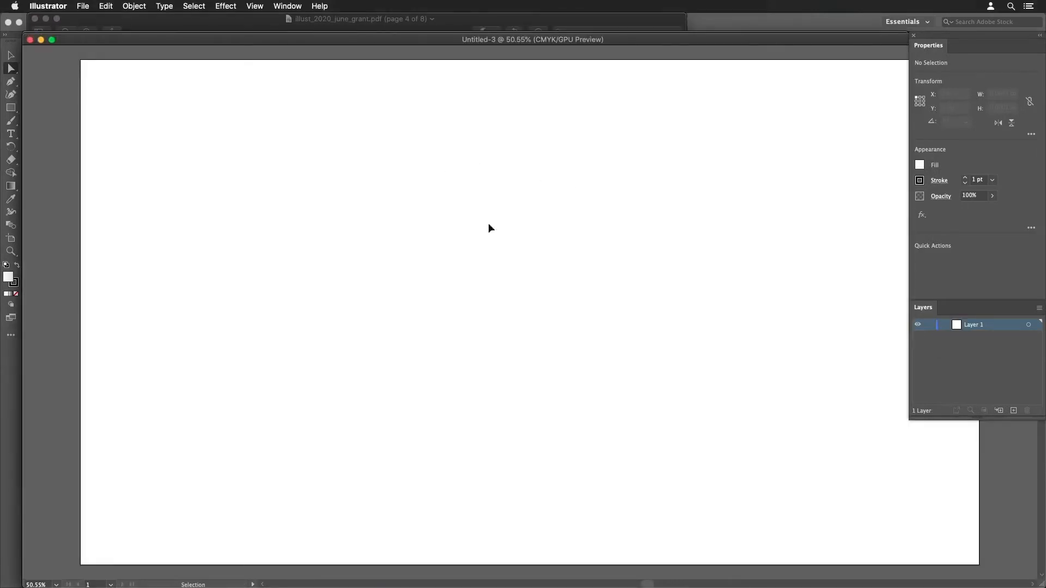
{"action": "key", "text": "space"}
{"action": "left_click_drag", "start_coordinate": [489, 225], "coordinate": [358, 147]}
{"action": "left_click", "coordinate": [423, 220], "text": "alt+super"}
{"action": "left_click", "coordinate": [359, 148], "text": "alt+super"}
{"action": "left_click_drag", "start_coordinate": [430, 275], "coordinate": [247, 205]}
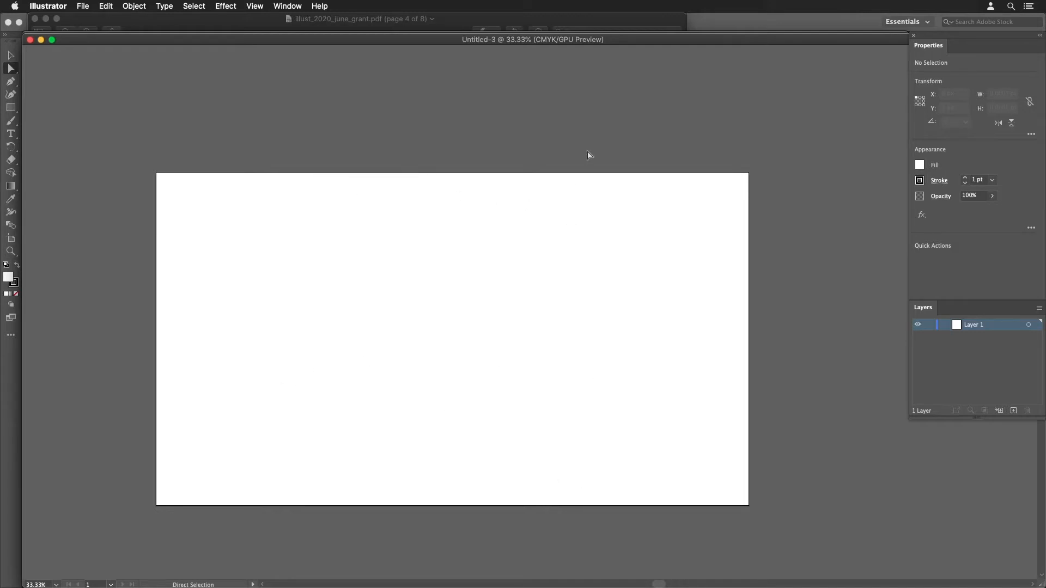
{"action": "key", "text": "v"}
- Switch to the Grid Calculator page in Firefox and set the max width to 1920 px with 6 columns
{"action": "key", "text": "super+Tab"}
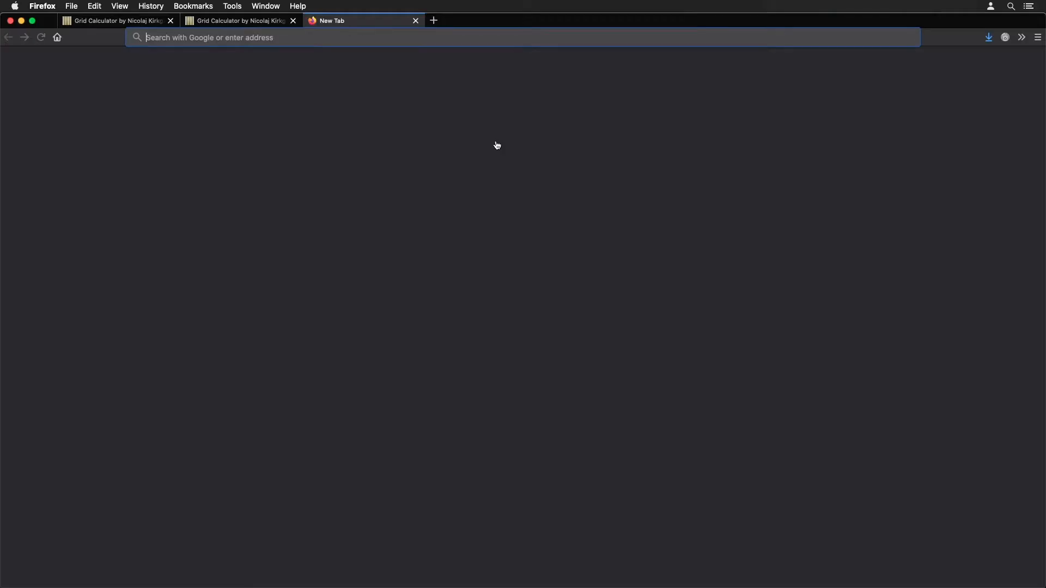
{"action": "left_click", "coordinate": [119, 24]}
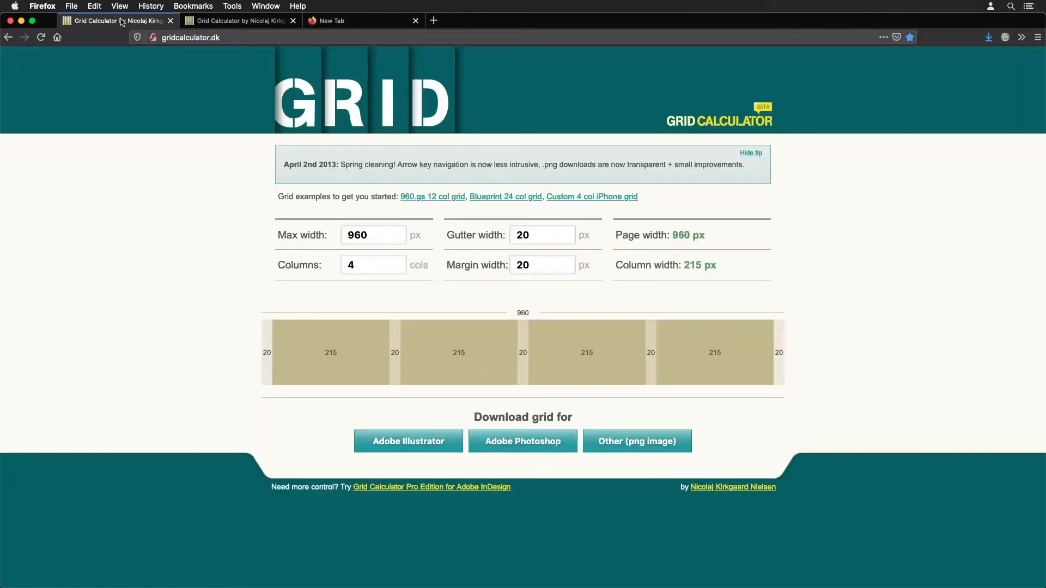
{"action": "left_click", "coordinate": [381, 236]}
{"action": "type", "text": "1920"}
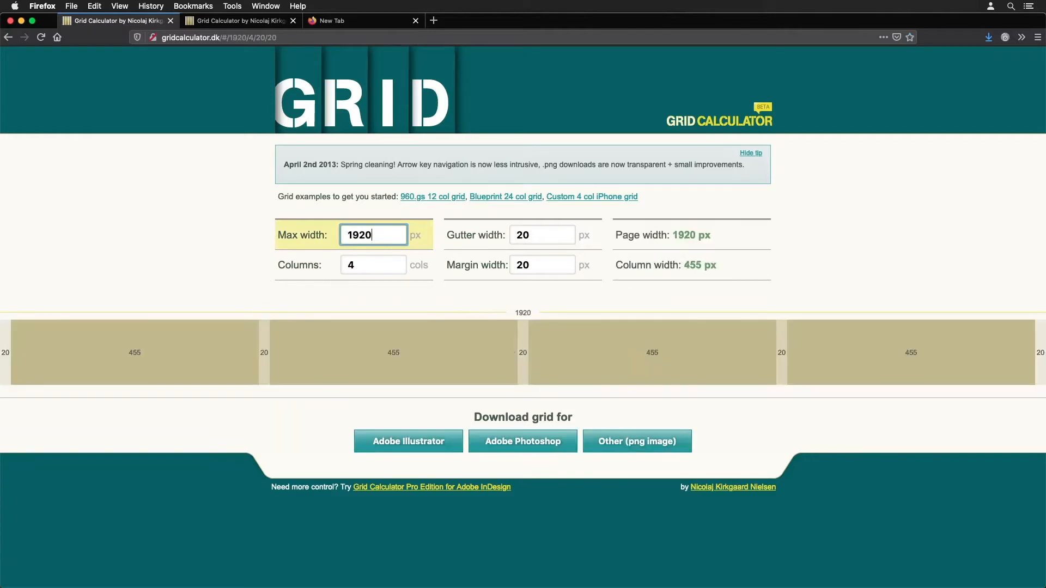
{"action": "left_click", "coordinate": [356, 265]}
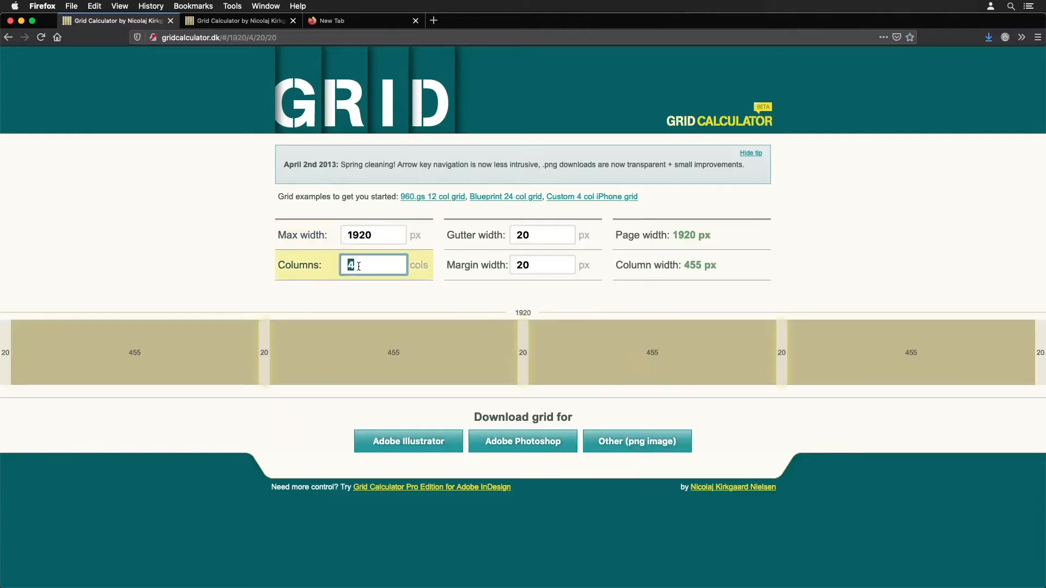
{"action": "type", "text": "6"}
- Set the grid's gutter width to 30 px and its margin width to 70 px
{"action": "key", "text": "Tab"}
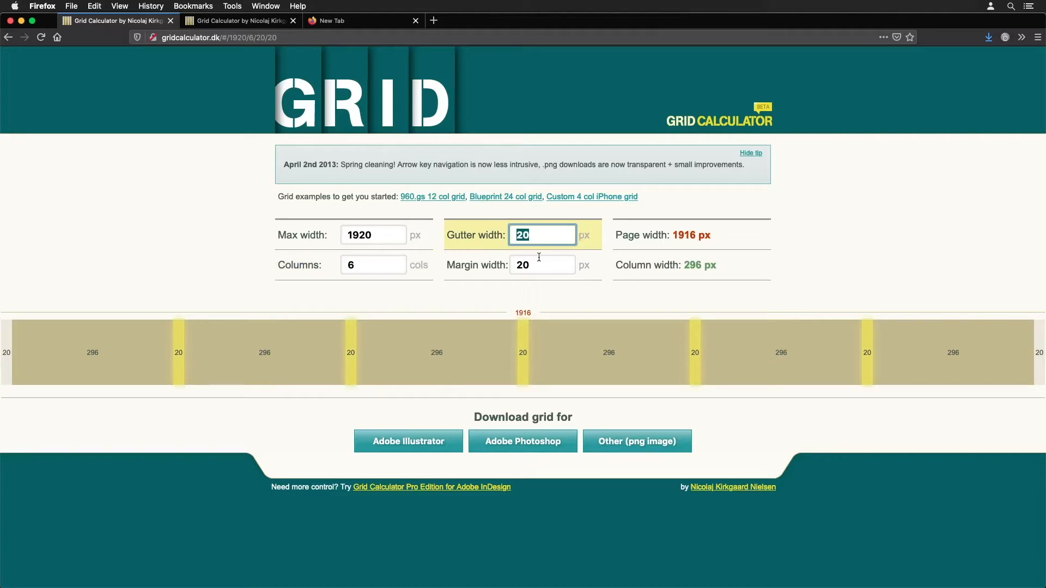
{"action": "type", "text": "30"}
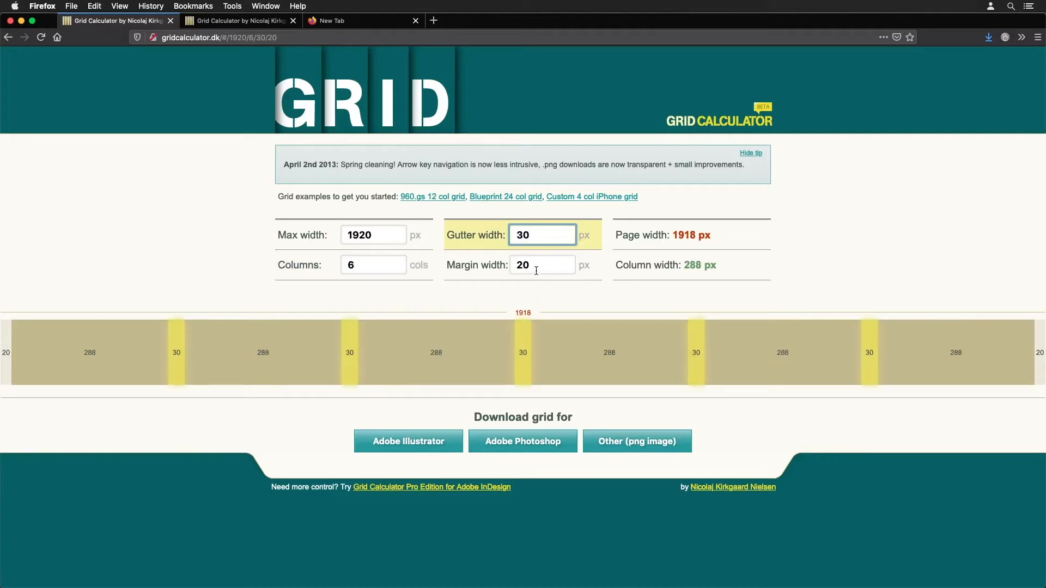
{"action": "key", "text": "Tab"}
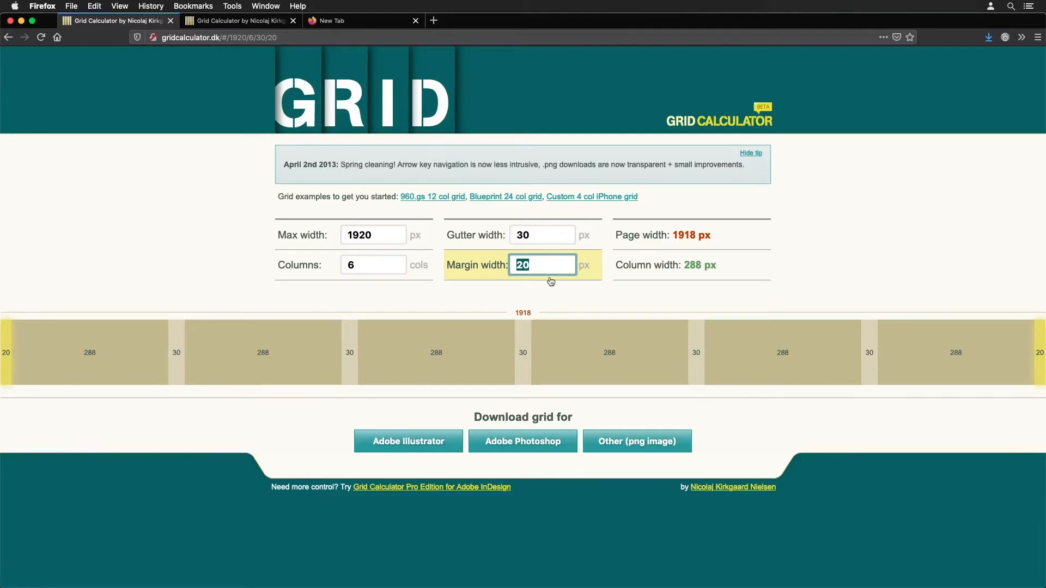
{"action": "type", "text": "70"}
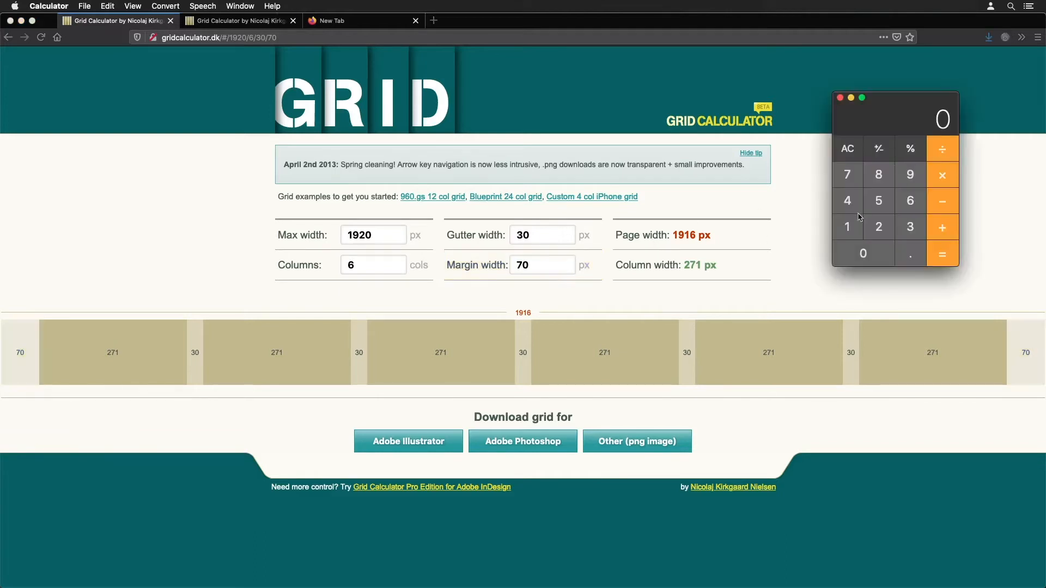
- Calculate the width inside the margins as 1920 minus 140 in Calculator
{"action": "left_click", "coordinate": [848, 227]}
{"action": "left_click", "coordinate": [920, 176]}
{"action": "left_click", "coordinate": [871, 229]}
{"action": "left_click", "coordinate": [863, 261]}
{"action": "left_click", "coordinate": [939, 203]}
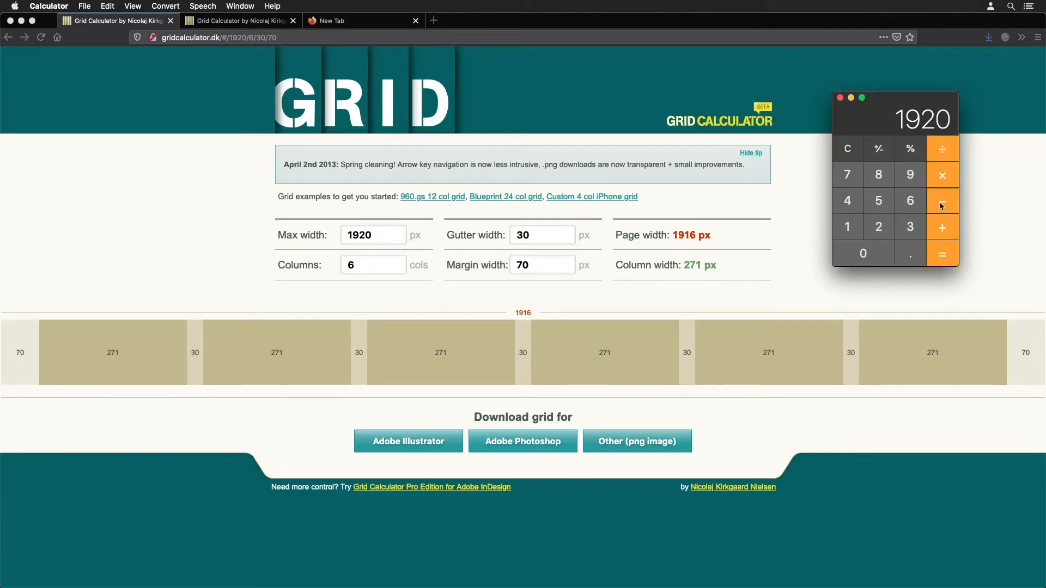
{"action": "left_click", "coordinate": [849, 228]}
{"action": "left_click", "coordinate": [852, 204]}
{"action": "left_click", "coordinate": [851, 254]}
{"action": "left_click", "coordinate": [942, 262]}
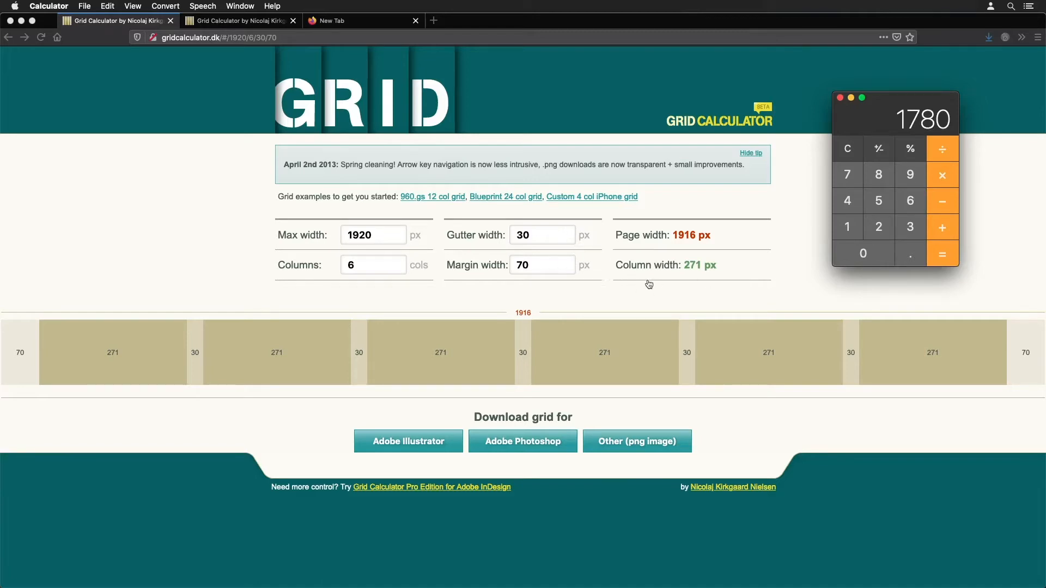
- Switch to Illustrator and start a rectangle from the artboard's center with a width of 1780 px
{"action": "key", "text": "super+Tab"}
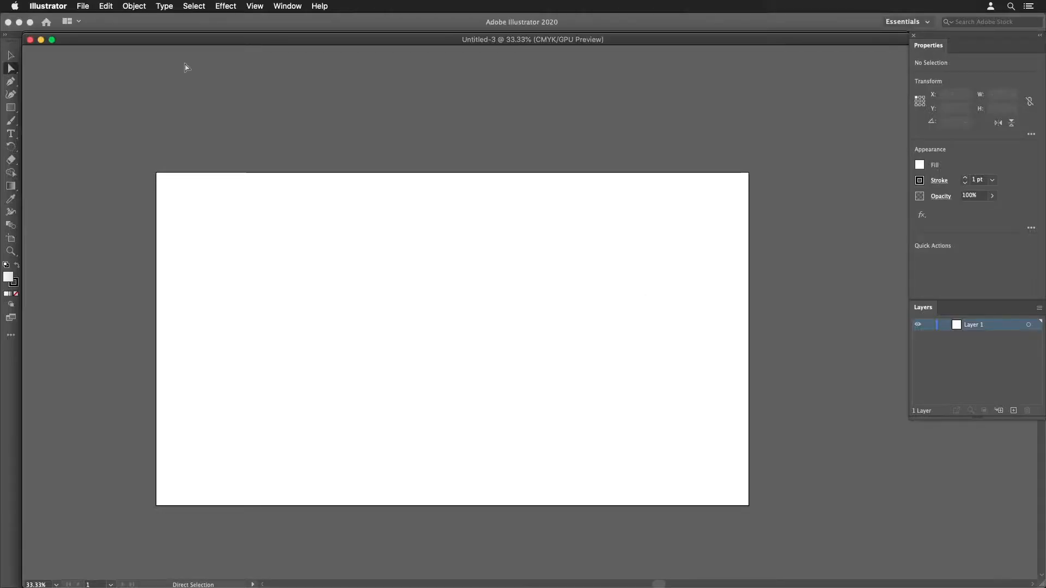
{"action": "left_click", "coordinate": [18, 108]}
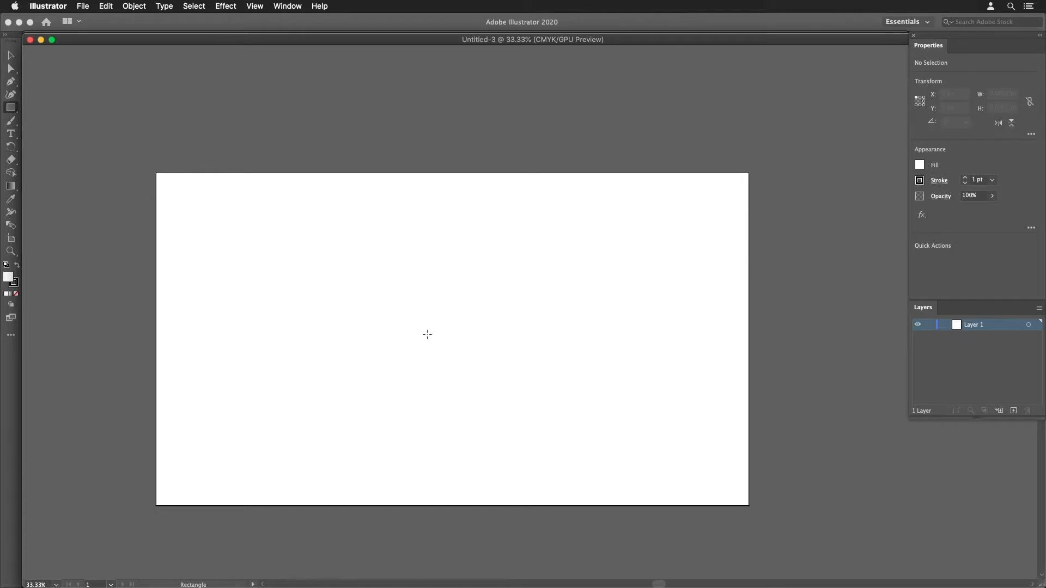
{"action": "left_click", "coordinate": [451, 338]}
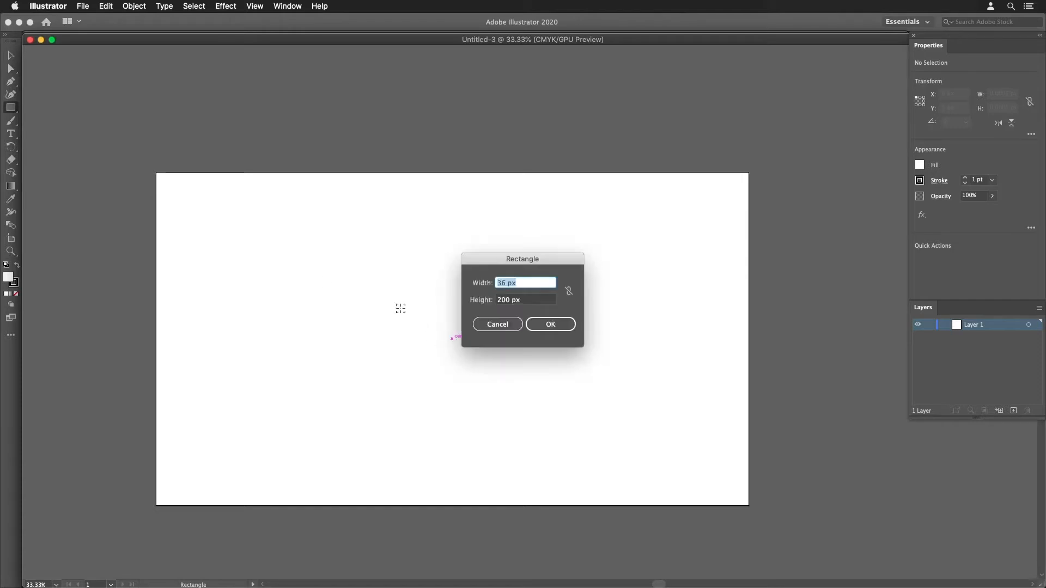
{"action": "type", "text": "1780"}
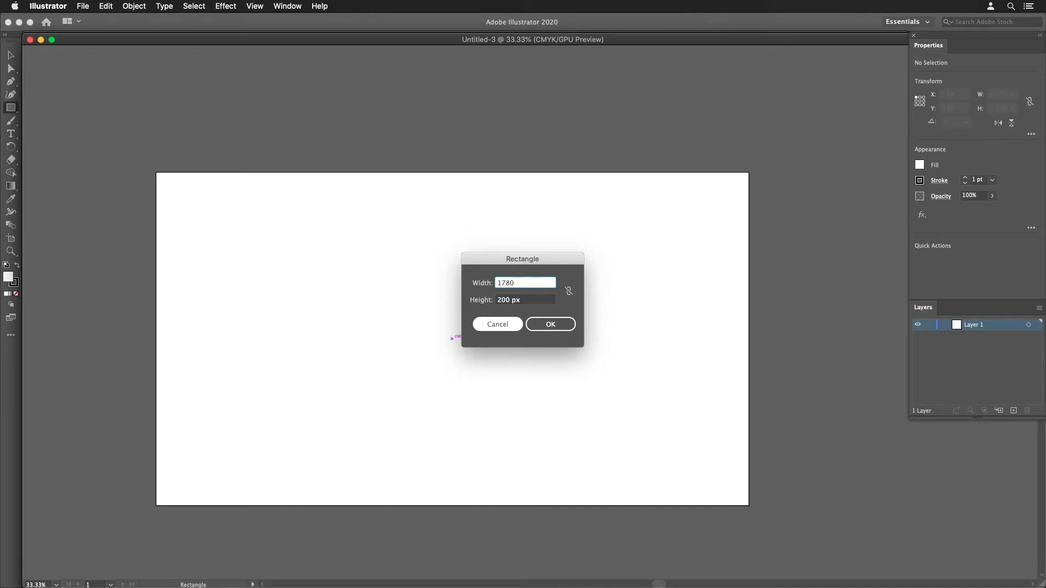
{"action": "key", "text": "Tab"}
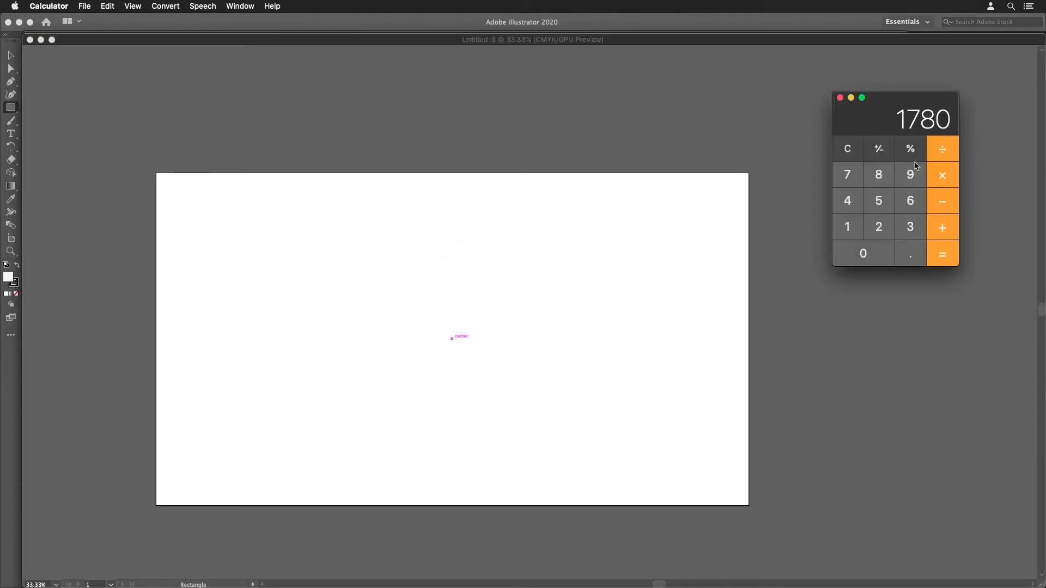
- Calculate the height inside the margins as 1080 minus 140 in Calculator
{"action": "left_click", "coordinate": [849, 151]}
{"action": "key", "text": "9"}
{"action": "key", "text": "BackSpace"}
{"action": "key", "text": "1"}
{"action": "key", "text": "0"}
{"action": "key", "text": "8"}
{"action": "key", "text": "0"}
{"action": "left_click", "coordinate": [941, 204]}
{"action": "key", "text": "1"}
{"action": "key", "text": "4"}
{"action": "key", "text": "0"}
{"action": "key", "text": "Return"}
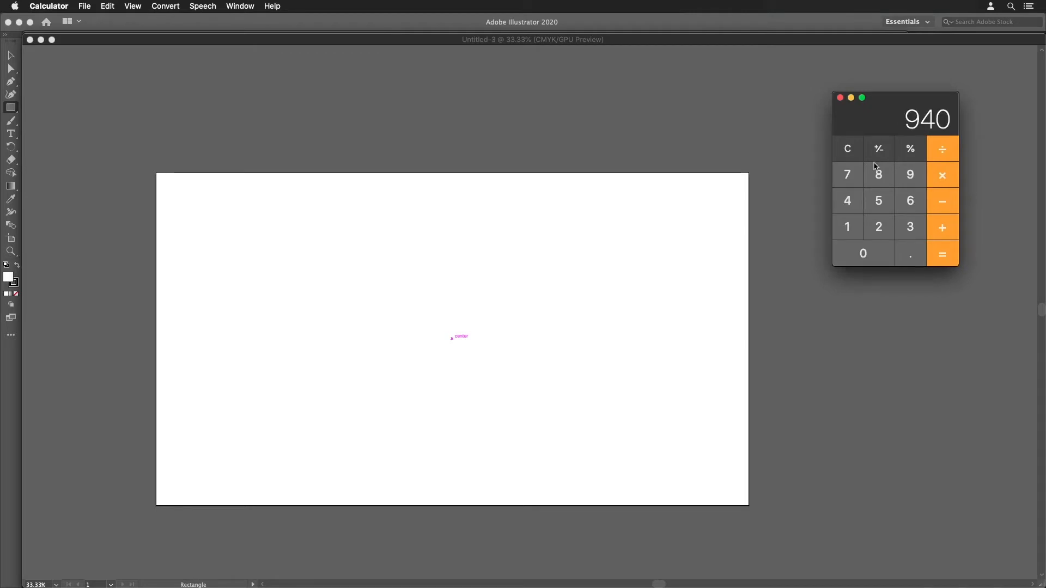
- Set the rectangle's height to 940 px in Illustrator and create it centered on the artboard
{"action": "left_click", "coordinate": [636, 40]}
{"action": "type", "text": "94"}
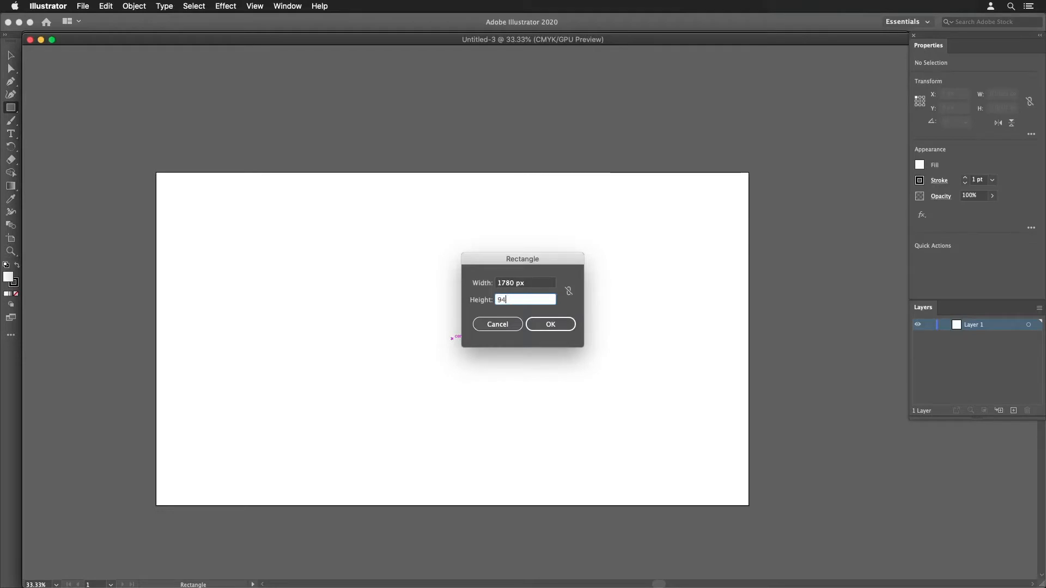
{"action": "type", "text": "0"}
{"action": "left_click", "coordinate": [550, 325]}
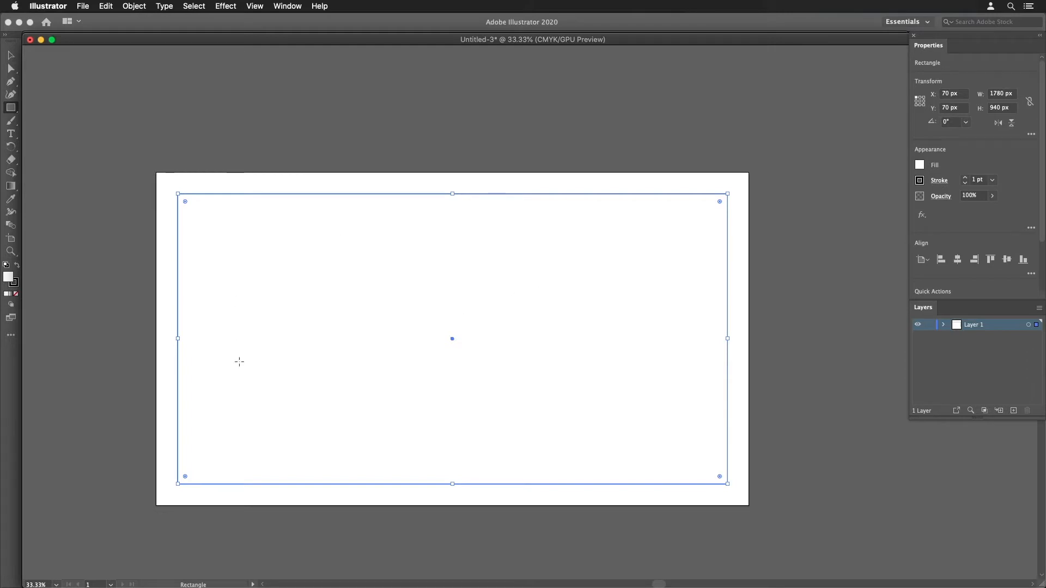
{"action": "left_click", "coordinate": [435, 392]}
{"action": "left_click", "coordinate": [496, 326]}
{"action": "left_click", "coordinate": [281, 7]}
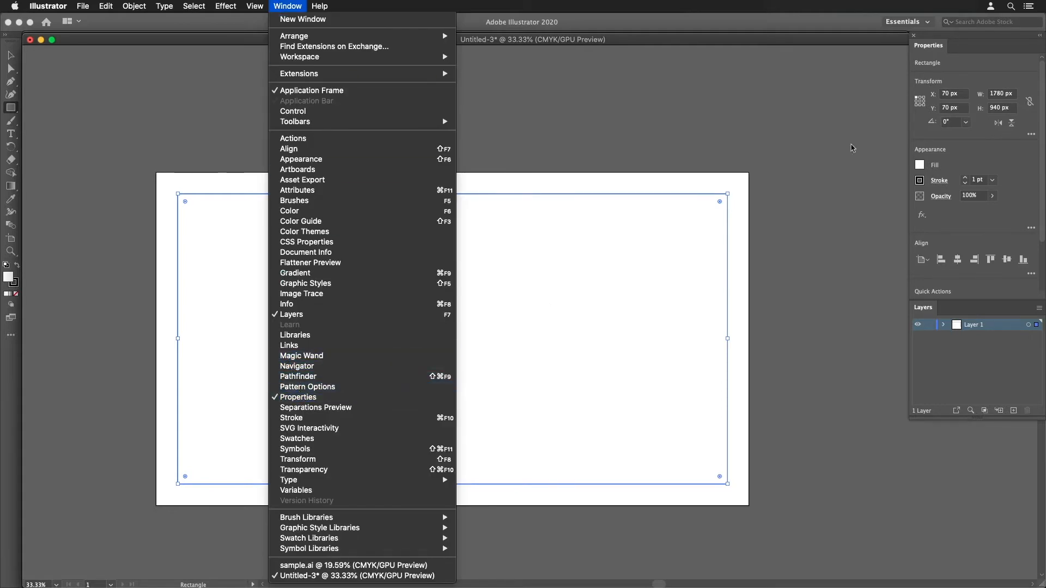
{"action": "left_click", "coordinate": [894, 125]}
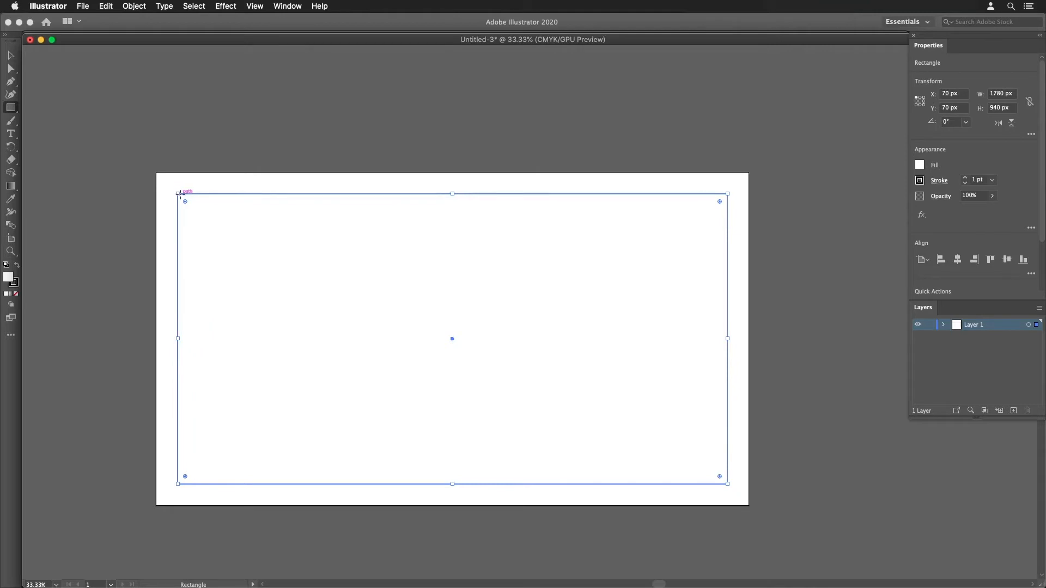
- Set the rectangle's reference point to its top-left corner and move the rectangle freehand to about X 77 px, Y 104 px
{"action": "left_click", "coordinate": [921, 102]}
{"action": "left_click", "coordinate": [917, 97]}
{"action": "key", "text": "v"}
{"action": "left_click_drag", "start_coordinate": [506, 276], "coordinate": [471, 271]}
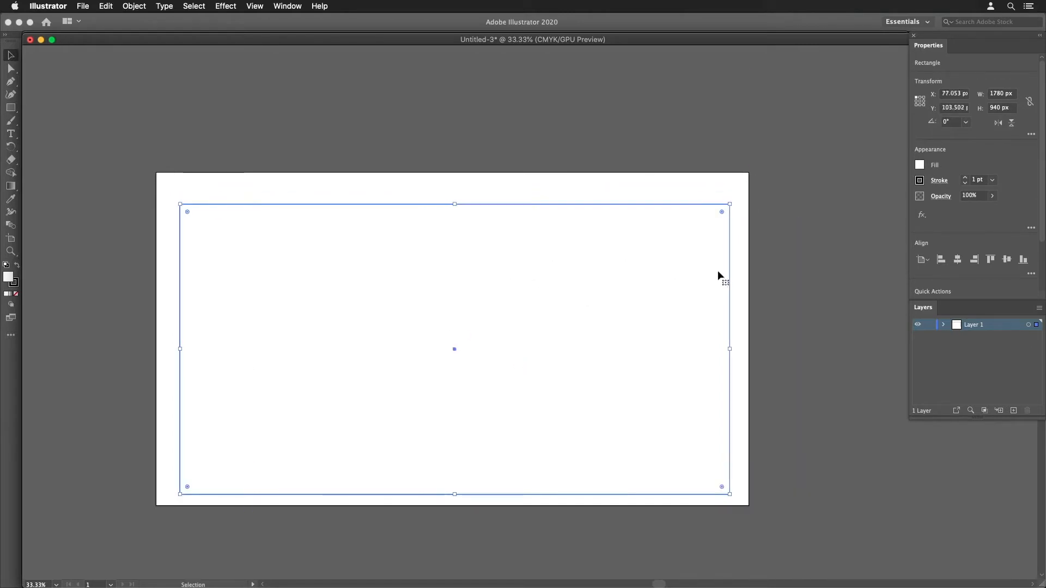
- Position the rectangle's top-left reference point at X 70 px and Y 70 px
{"action": "left_click", "coordinate": [920, 101]}
{"action": "left_click", "coordinate": [917, 97]}
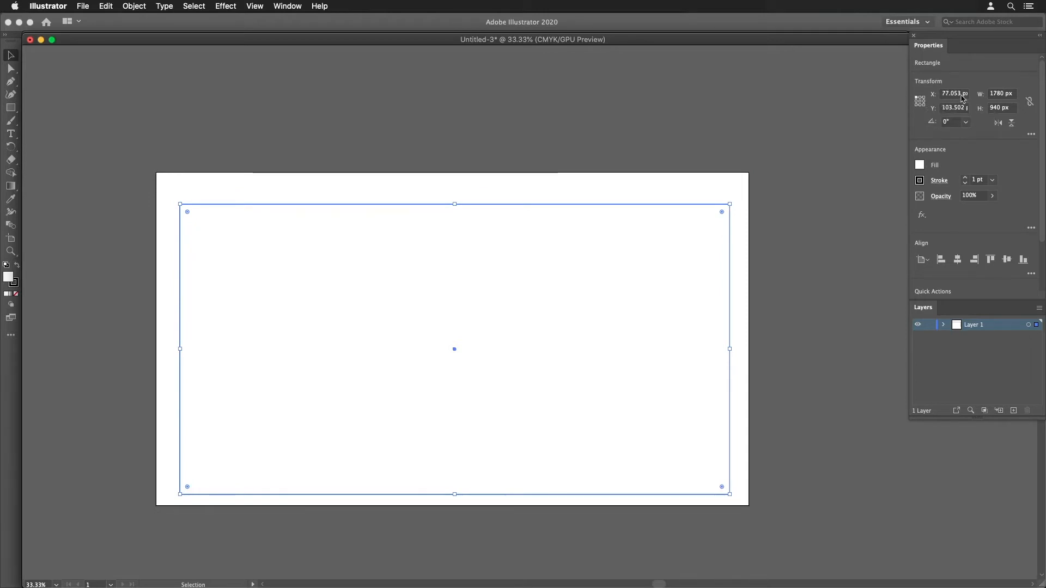
{"action": "left_click", "coordinate": [949, 94]}
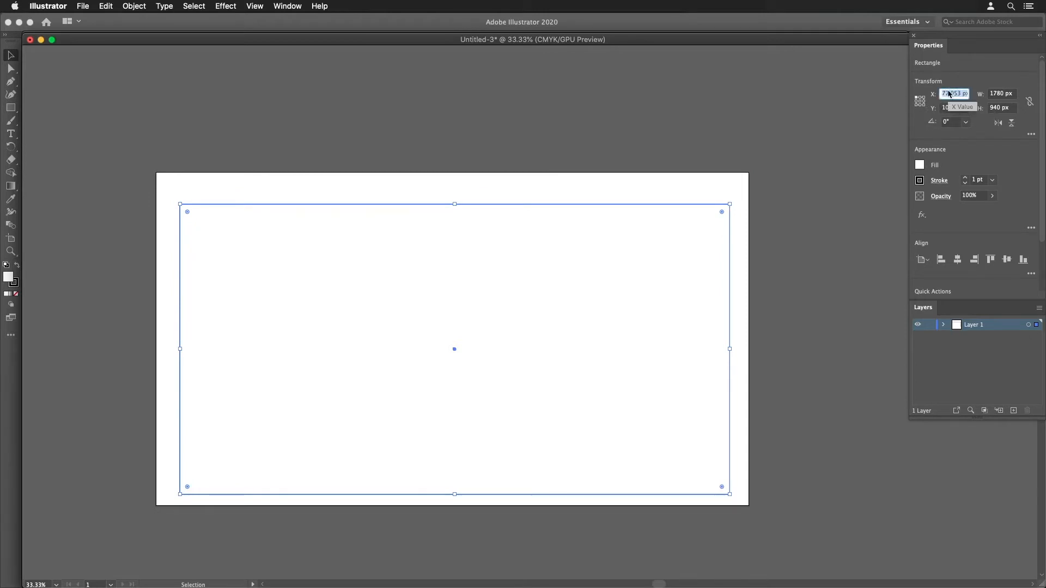
{"action": "type", "text": "70"}
{"action": "key", "text": "Tab"}
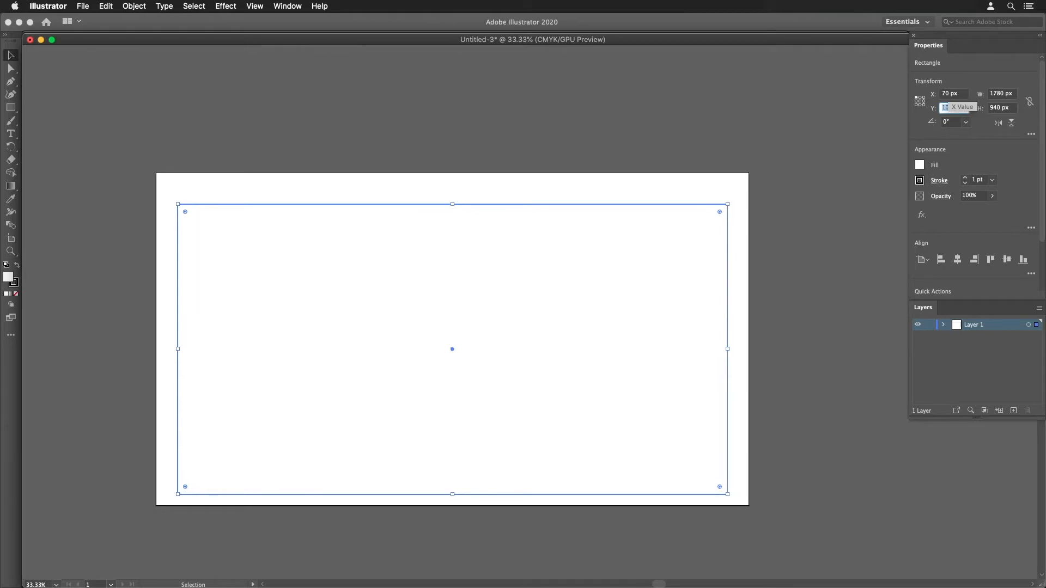
{"action": "type", "text": "70"}
{"action": "key", "text": "Tab"}
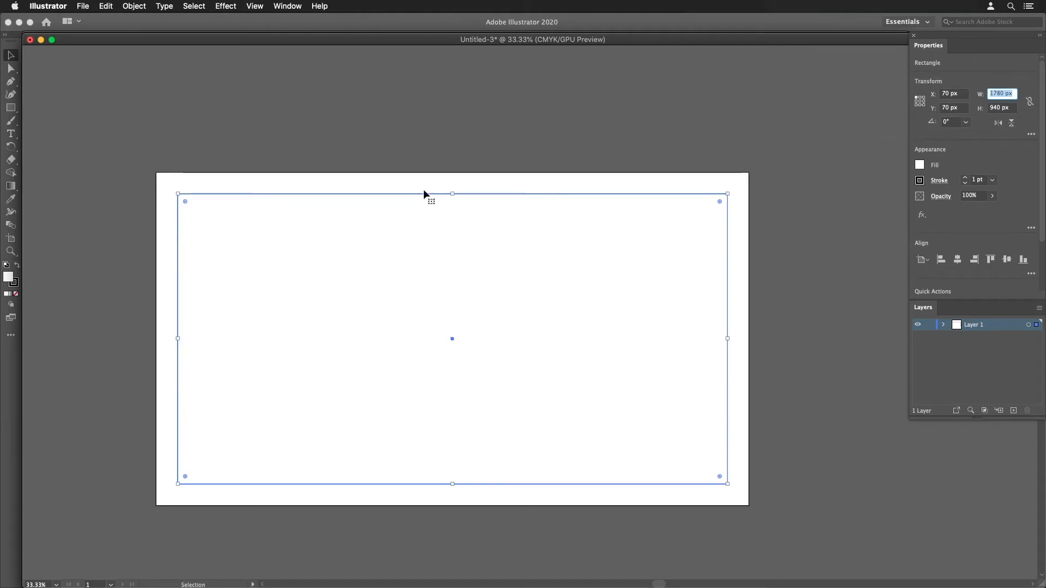
- Fill the rectangle with a gray of 24% black and deselect it
{"action": "left_click", "coordinate": [289, 4]}
{"action": "left_click", "coordinate": [288, 208]}
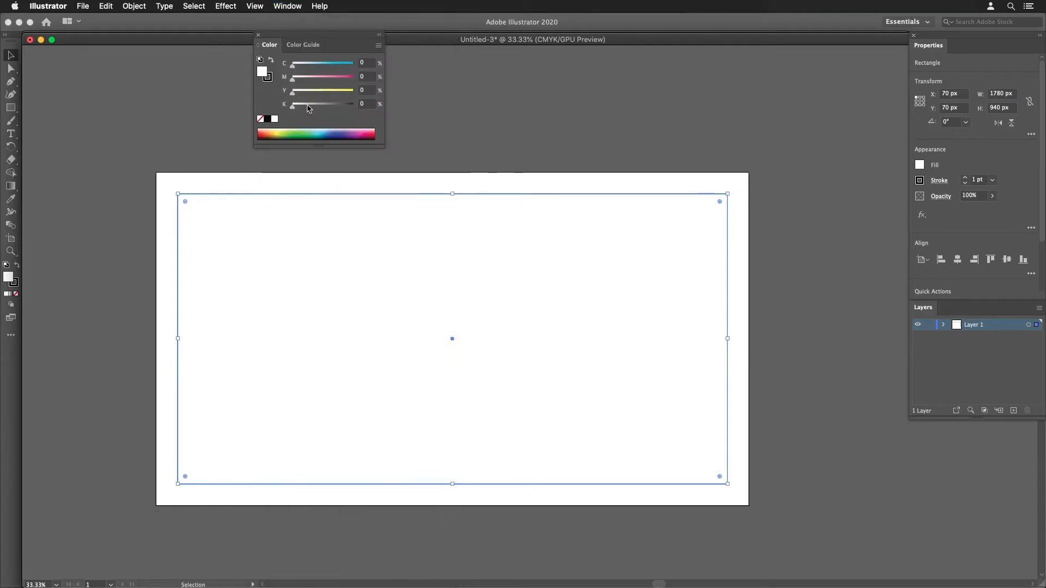
{"action": "left_click", "coordinate": [307, 105]}
{"action": "left_click", "coordinate": [486, 148]}
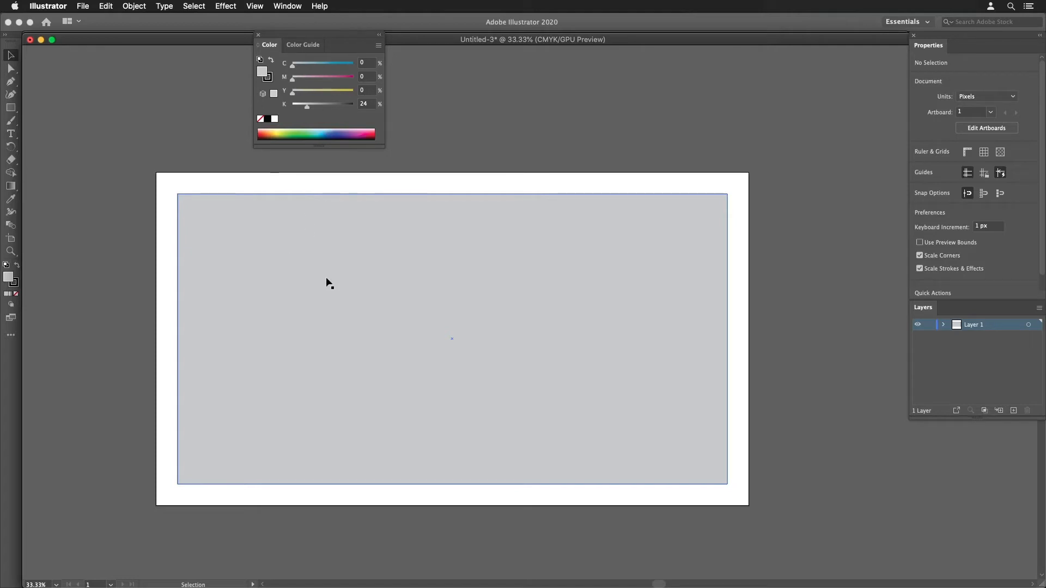
{"action": "key", "text": "a"}
- Switch to the Grid Calculator in Firefox and check the column count and gutter width
{"action": "key", "text": "super+Tab"}
{"action": "left_click", "coordinate": [367, 264]}
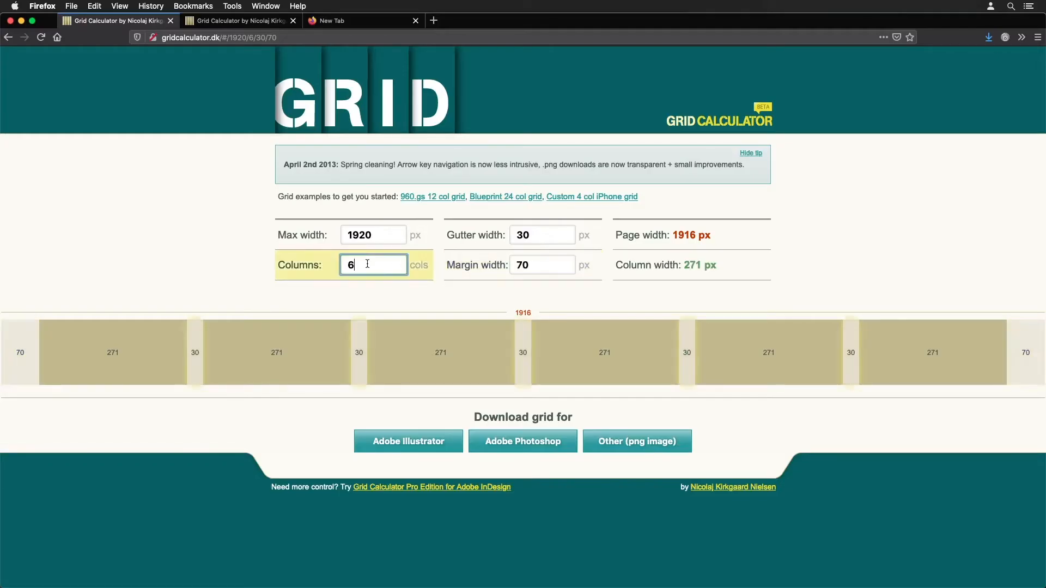
{"action": "left_click", "coordinate": [548, 241]}
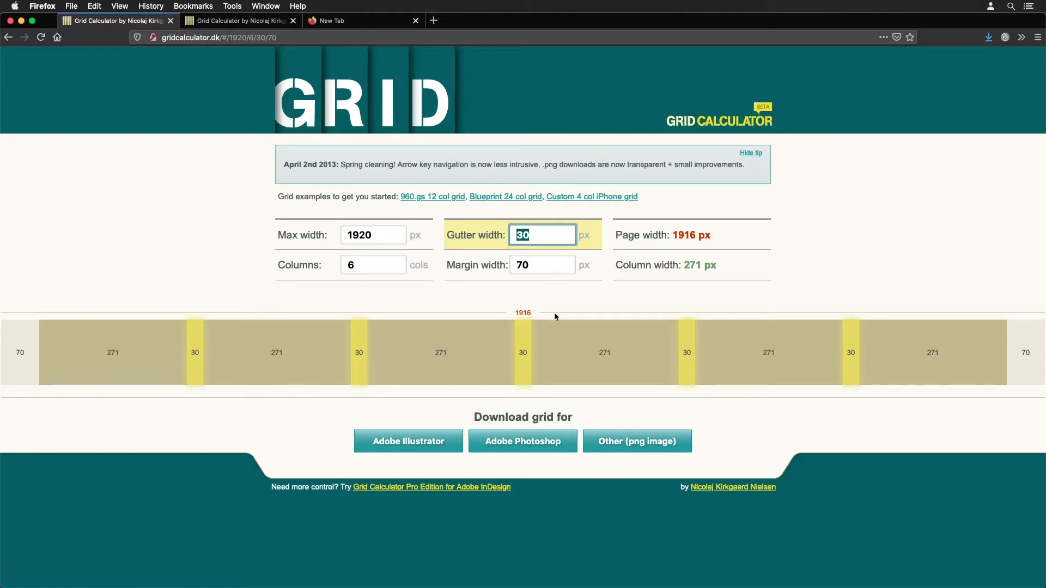
- Switch back to Illustrator and add a new layer above the rectangle's layer
{"action": "key", "text": "super+Tab"}
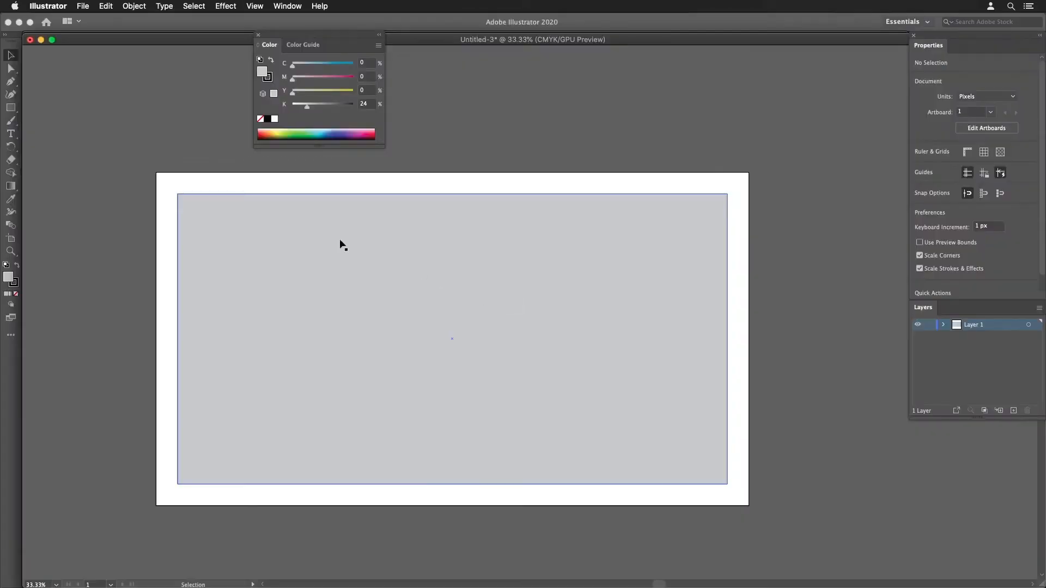
{"action": "left_click", "coordinate": [1014, 411]}
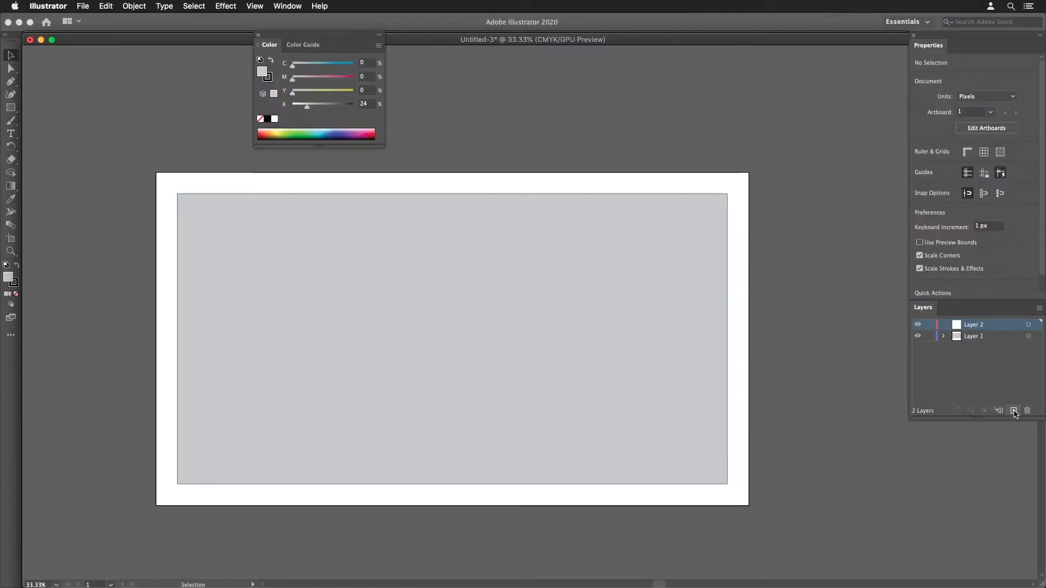
- Lock Layer 1 and create a 271 × 940 px rectangle on Layer 2 for the first column
{"action": "left_click", "coordinate": [930, 336]}
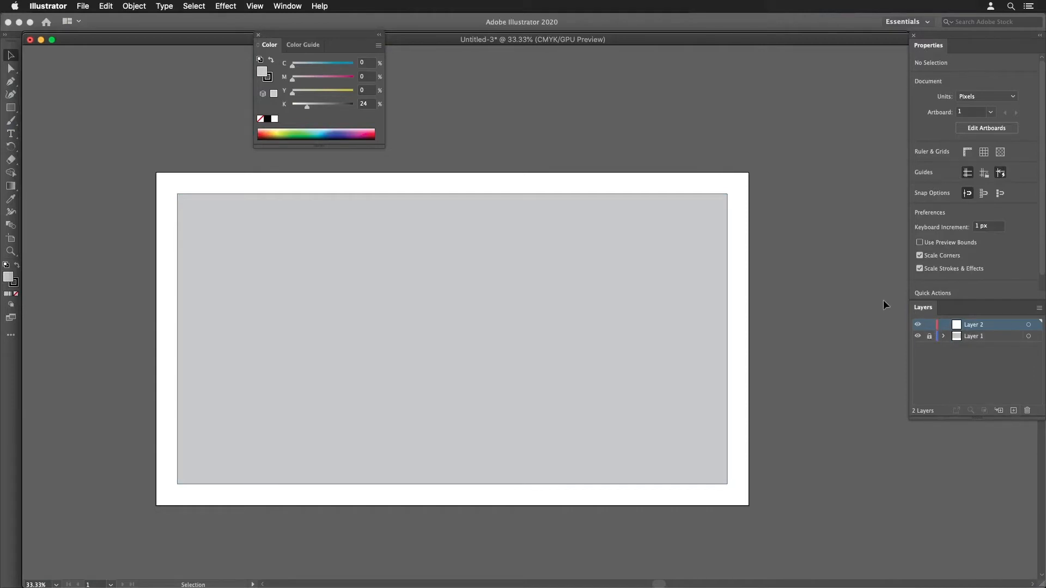
{"action": "left_click", "coordinate": [10, 108]}
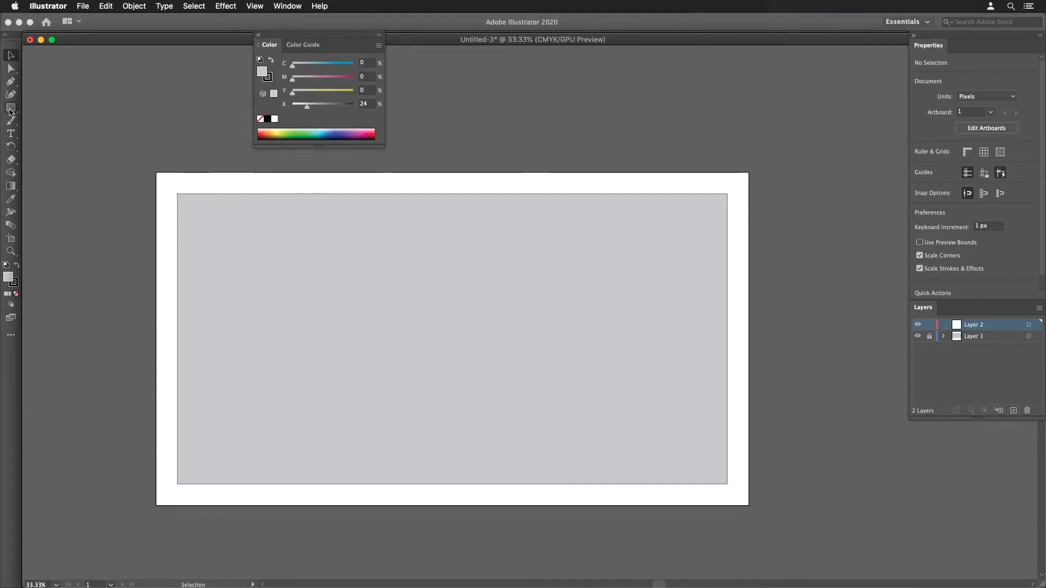
{"action": "left_click", "coordinate": [340, 292]}
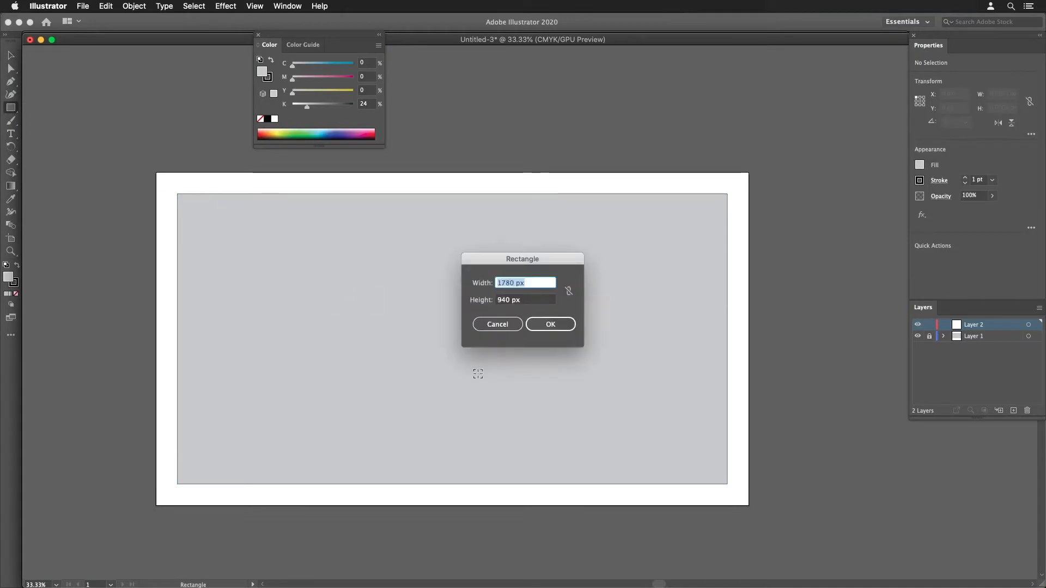
{"action": "type", "text": "271"}
{"action": "key", "text": "Tab"}
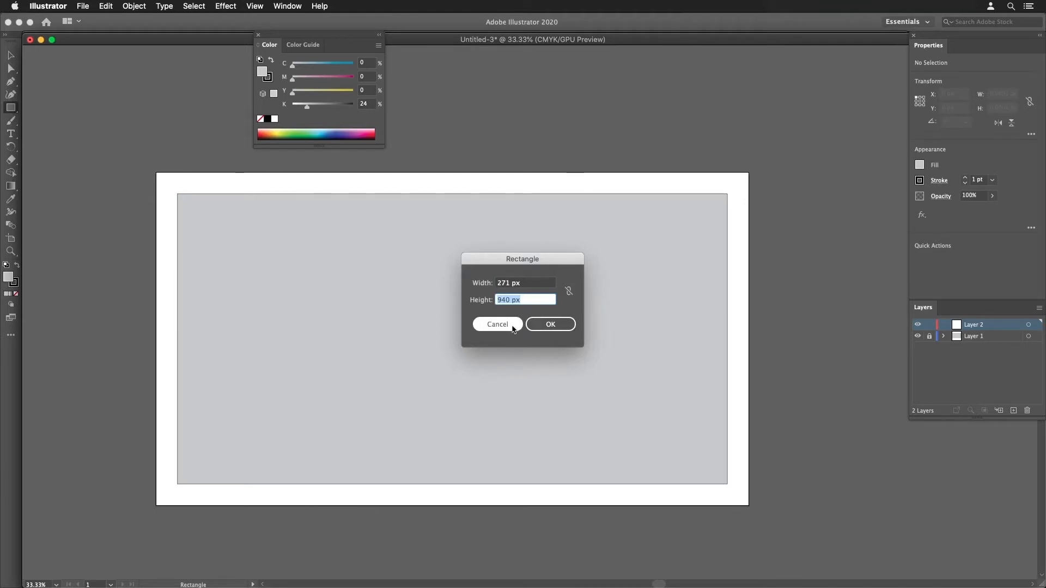
{"action": "left_click", "coordinate": [551, 325]}
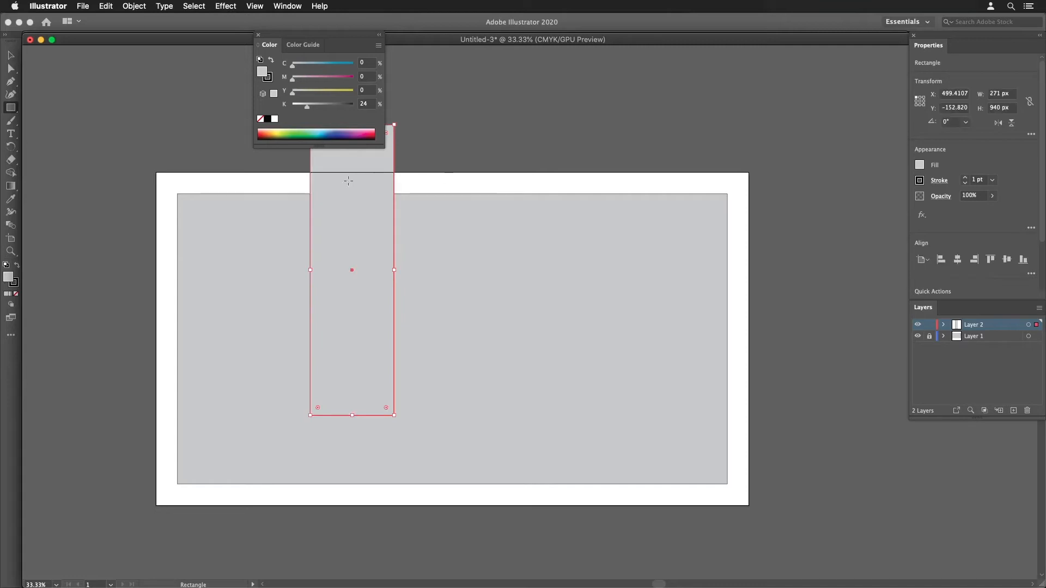
- Move the column rectangle to the upper-left corner of the margin area, at X 70 px and Y 70 px
{"action": "key", "text": "a"}
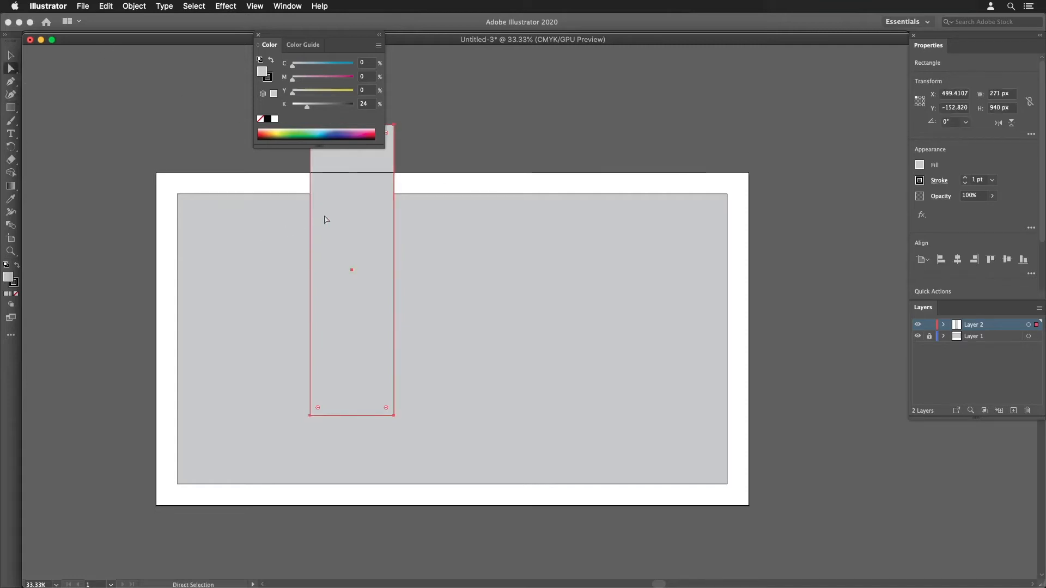
{"action": "left_click_drag", "start_coordinate": [325, 220], "coordinate": [241, 309]}
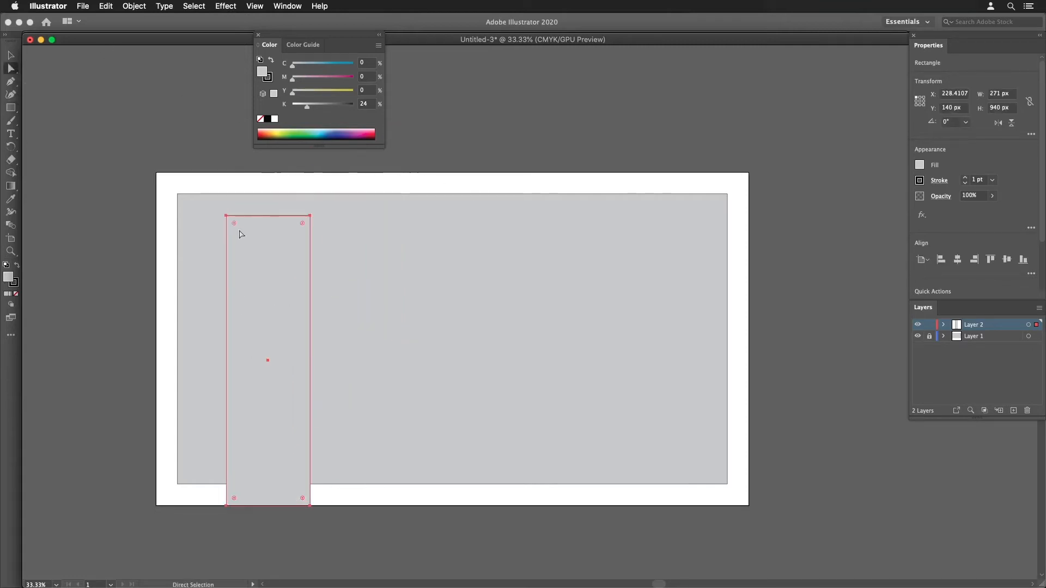
{"action": "left_click_drag", "start_coordinate": [222, 218], "coordinate": [178, 196]}
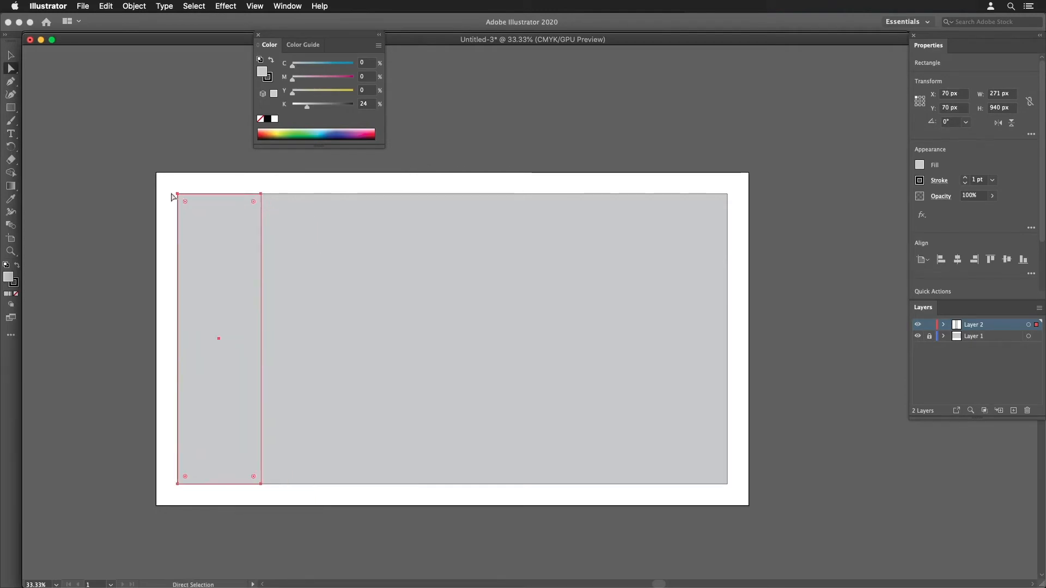
- Display the artwork in Outline view with the first column enlarged
{"action": "left_click", "coordinate": [286, 7]}
{"action": "left_click", "coordinate": [282, 6]}
{"action": "left_click", "coordinate": [256, 6]}
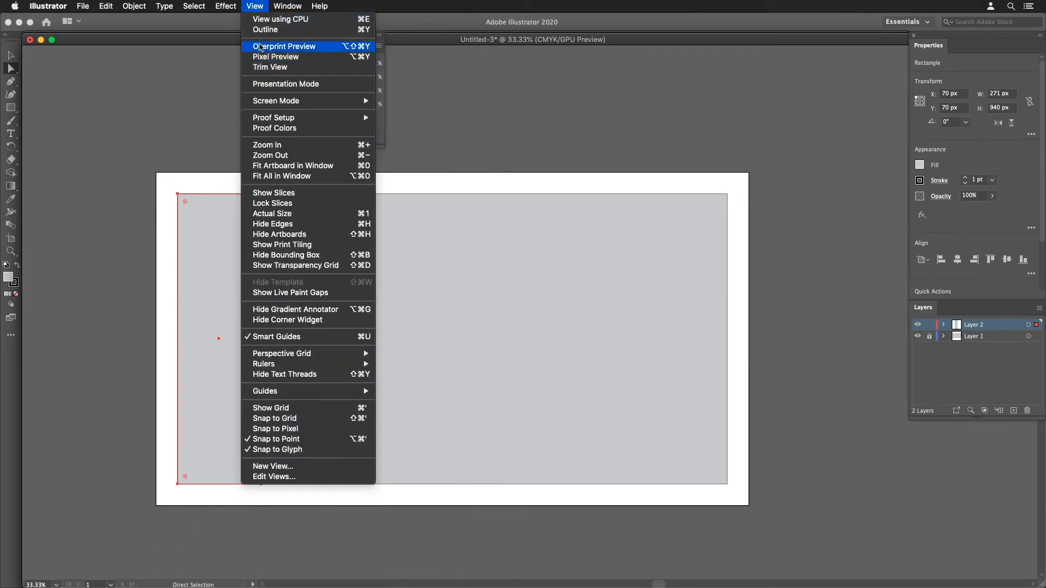
{"action": "left_click", "coordinate": [262, 30]}
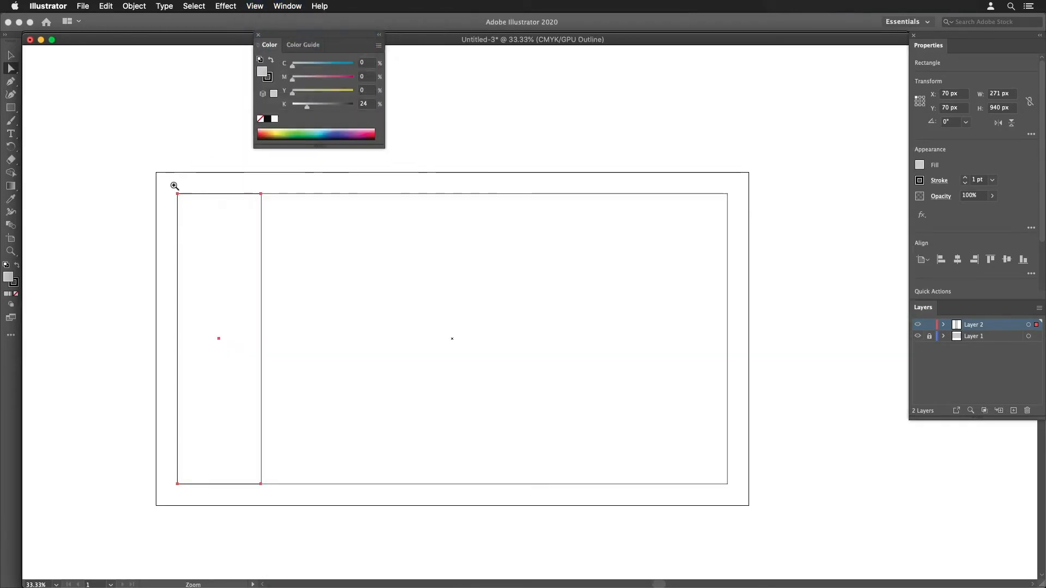
{"action": "left_click_drag", "start_coordinate": [172, 182], "coordinate": [384, 278]}
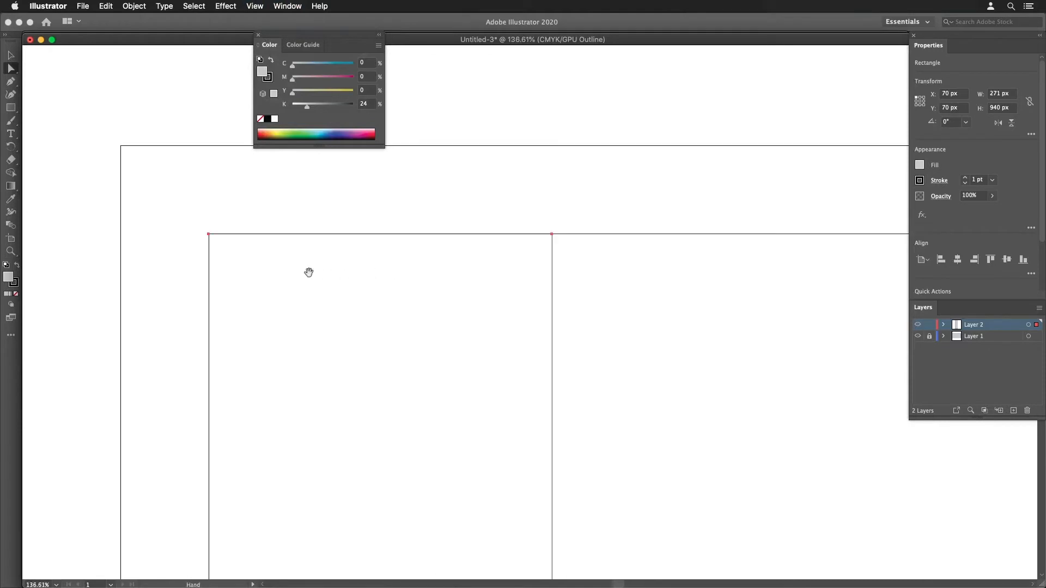
{"action": "left_click", "coordinate": [293, 297], "text": "alt+super"}
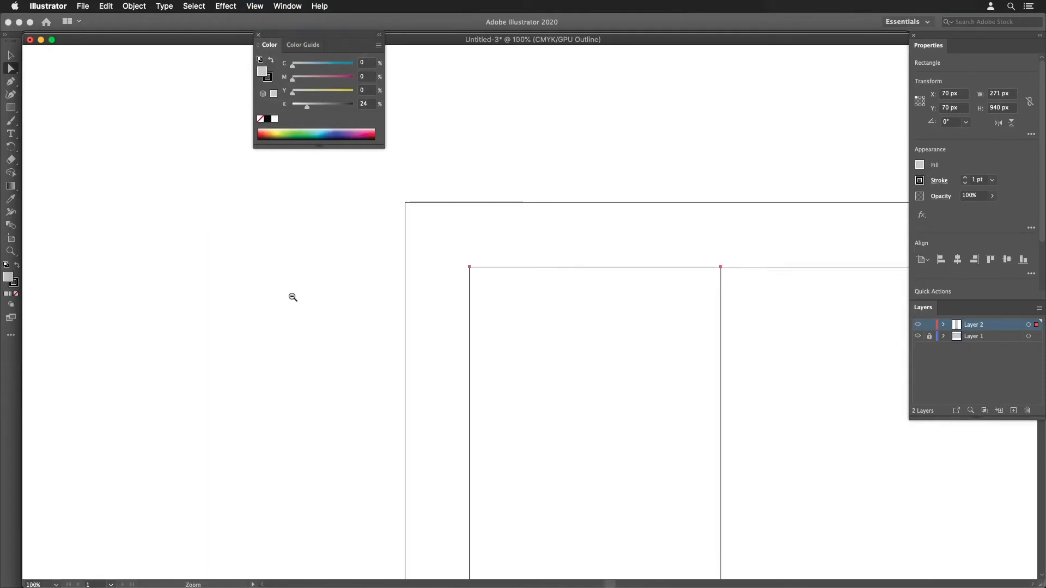
{"action": "left_click", "coordinate": [362, 313], "text": "alt+super"}
{"action": "left_click_drag", "start_coordinate": [614, 344], "coordinate": [404, 288]}
{"action": "left_click", "coordinate": [404, 288], "text": "alt+super"}
{"action": "left_click_drag", "start_coordinate": [459, 306], "coordinate": [268, 267]}
{"action": "left_click_drag", "start_coordinate": [412, 286], "coordinate": [319, 254]}
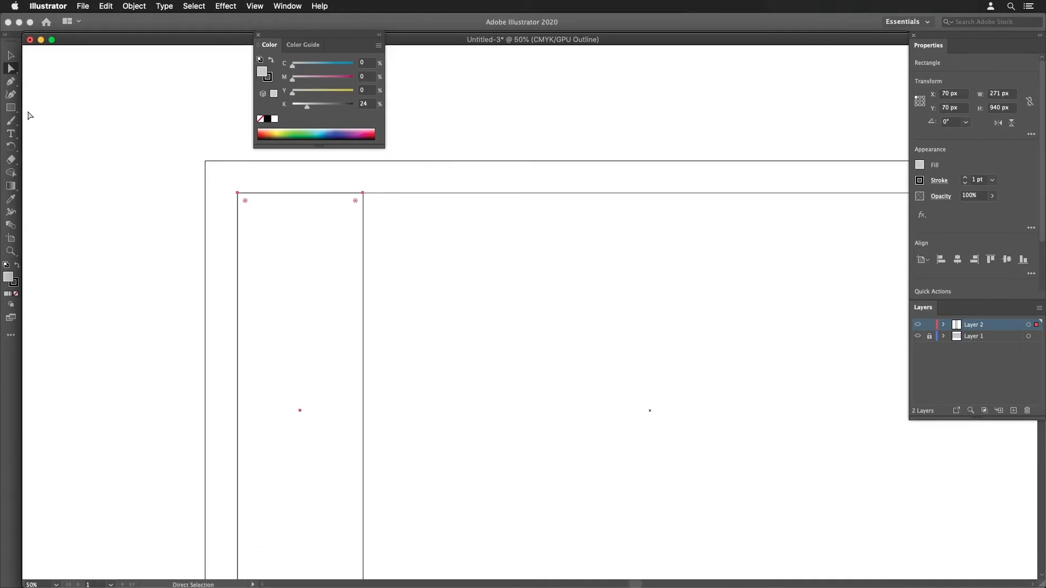
- Check the gutter width in the Grid Calculator in Firefox, return to Illustrator and create a 30 × 940 px gutter rectangle
{"action": "left_click", "coordinate": [12, 109]}
{"action": "key", "text": "a"}
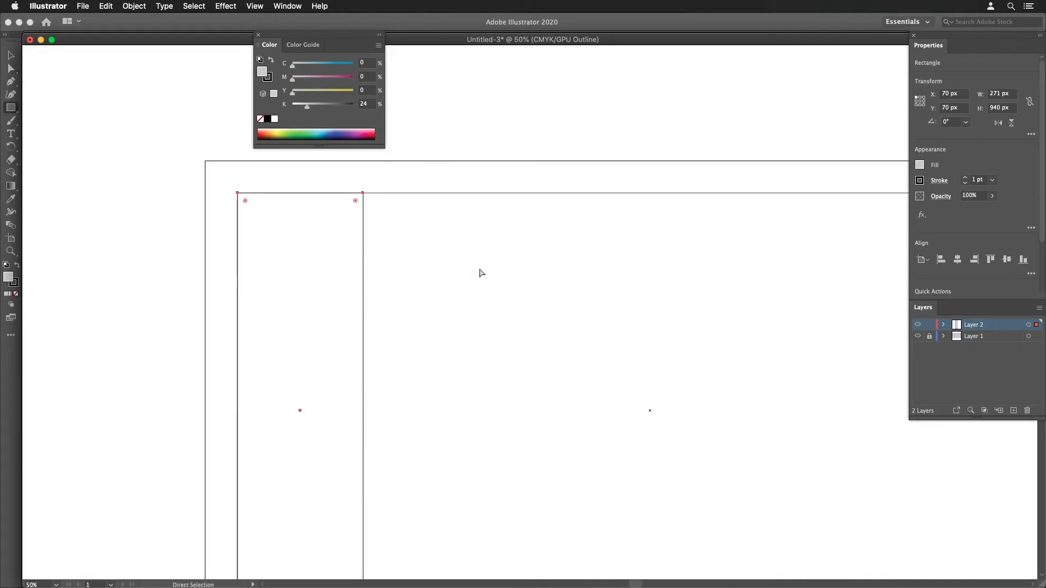
{"action": "key", "text": "super+Tab"}
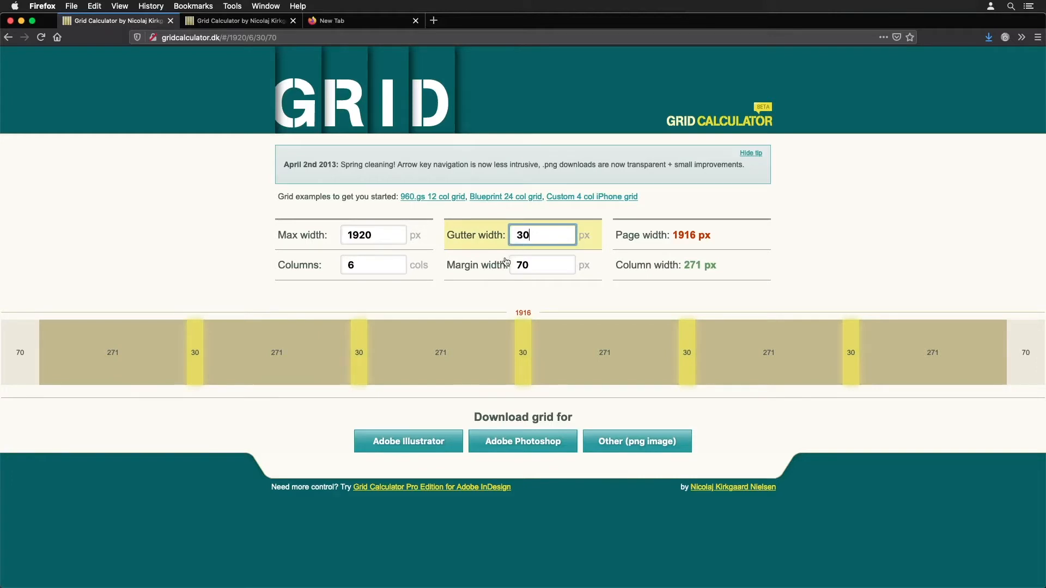
{"action": "key", "text": "super+Tab"}
{"action": "left_click", "coordinate": [512, 255]}
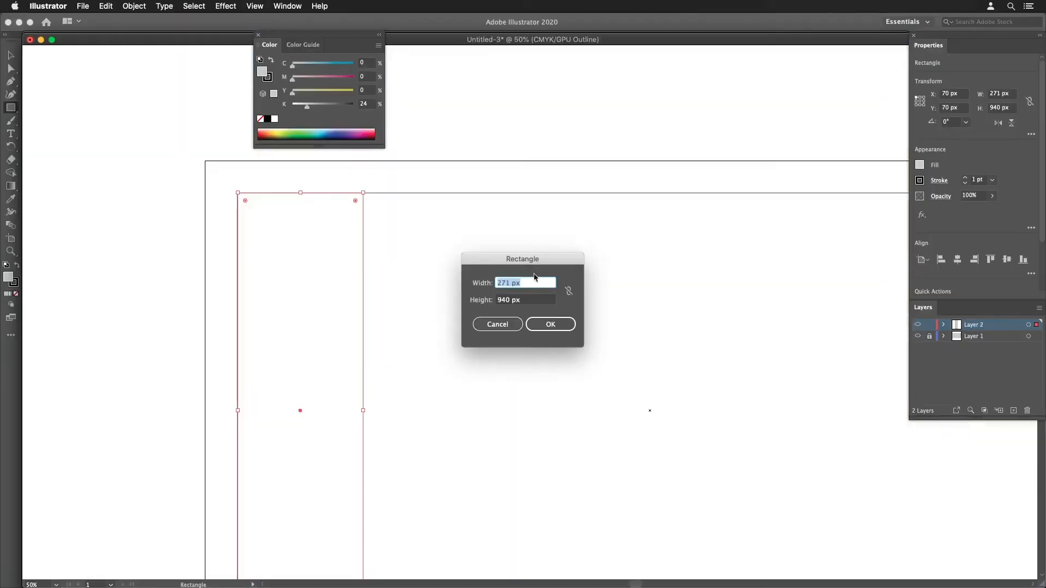
{"action": "type", "text": "30"}
{"action": "key", "text": "Tab"}
{"action": "left_click", "coordinate": [549, 325]}
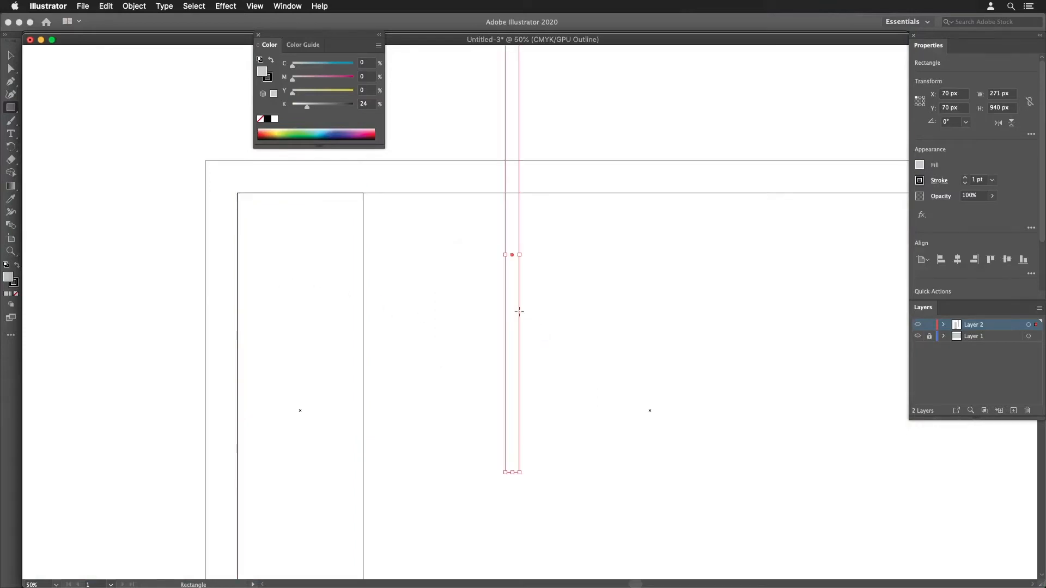
- Snap the gutter rectangle against the right edge of the first column, at X 341 px and Y 70 px
{"action": "left_click", "coordinate": [475, 224], "text": "alt+super"}
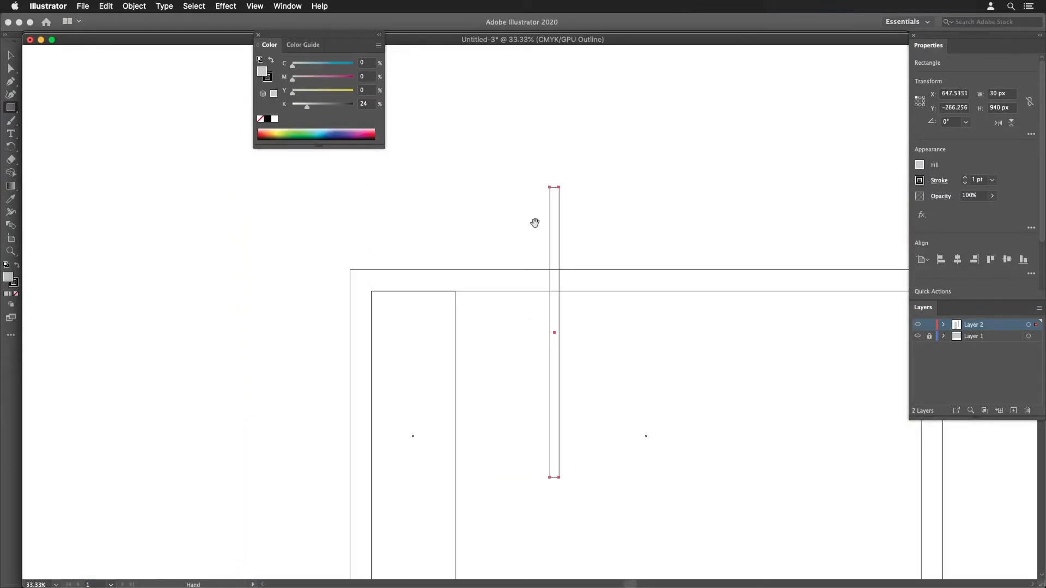
{"action": "left_click_drag", "start_coordinate": [534, 223], "coordinate": [500, 199]}
{"action": "left_click_drag", "start_coordinate": [517, 163], "coordinate": [470, 162]}
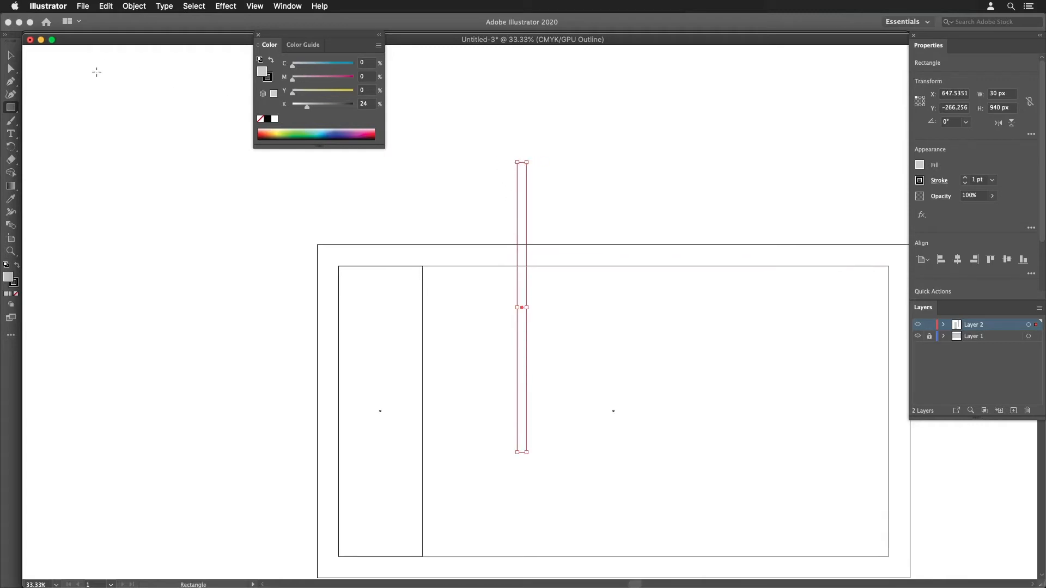
{"action": "left_click", "coordinate": [12, 71]}
{"action": "left_click_drag", "start_coordinate": [519, 163], "coordinate": [405, 213]}
{"action": "left_click", "coordinate": [453, 284], "text": "alt+super"}
{"action": "left_click", "coordinate": [456, 286], "text": "alt+super"}
{"action": "left_click", "coordinate": [456, 287], "text": "alt+super"}
{"action": "left_click_drag", "start_coordinate": [479, 303], "coordinate": [408, 267]}
{"action": "left_click", "coordinate": [423, 293], "text": "alt+super"}
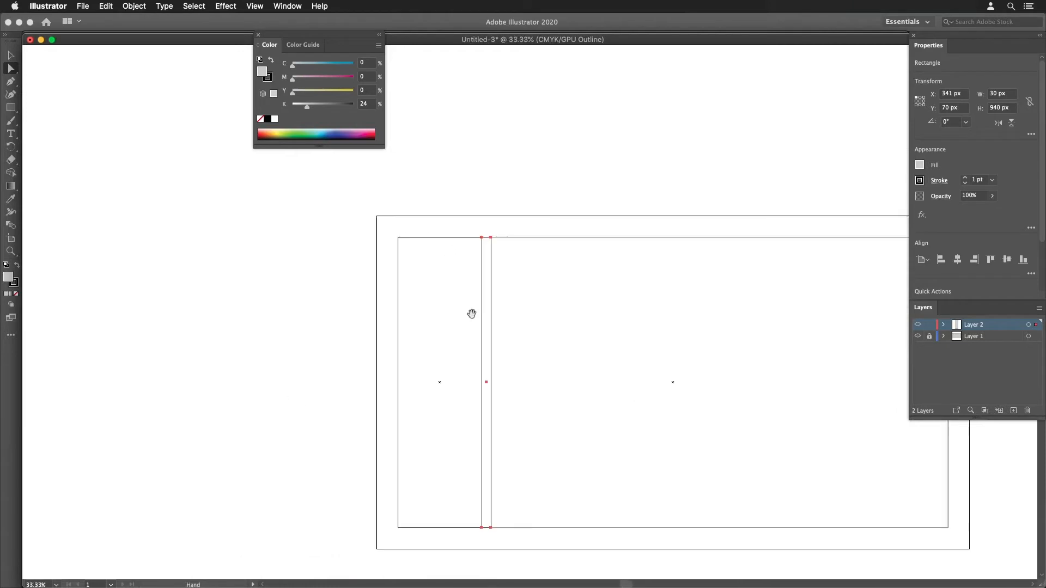
- Select the column and gutter rectangles together and snap a duplicate of the pair directly beside them at X 371 px
{"action": "left_click_drag", "start_coordinate": [472, 314], "coordinate": [315, 289]}
{"action": "left_click_drag", "start_coordinate": [232, 204], "coordinate": [353, 508]}
{"action": "left_click", "coordinate": [241, 213]}
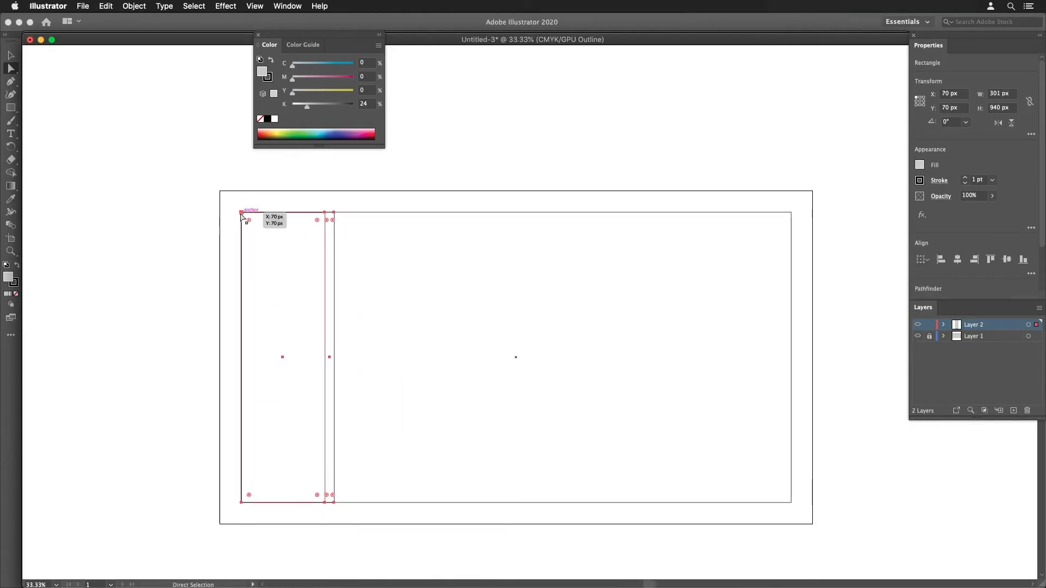
{"action": "left_click_drag", "start_coordinate": [241, 214], "coordinate": [338, 216]}
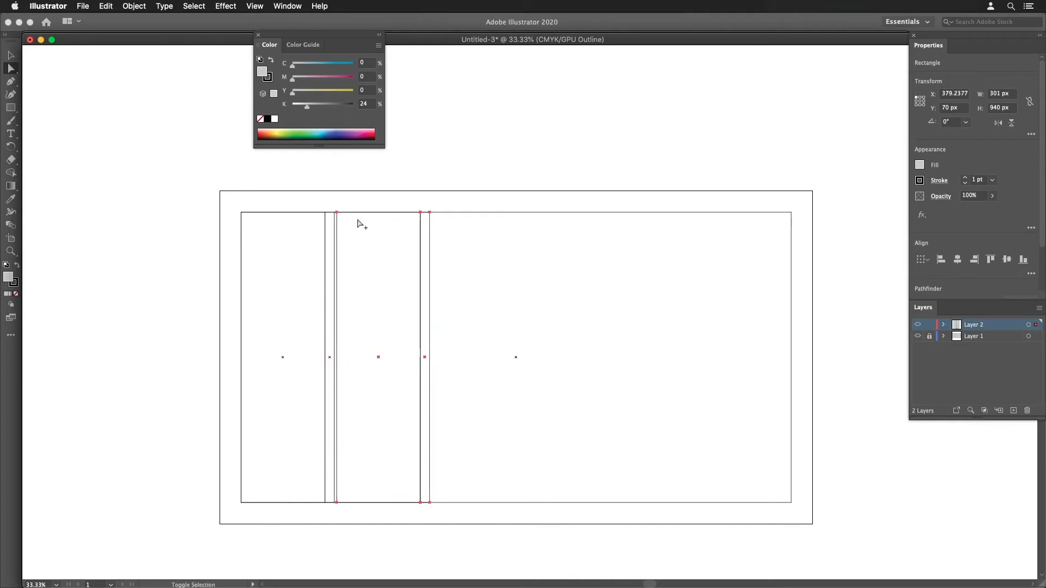
{"action": "key", "text": "super+z"}
{"action": "left_click_drag", "start_coordinate": [242, 212], "coordinate": [339, 215]}
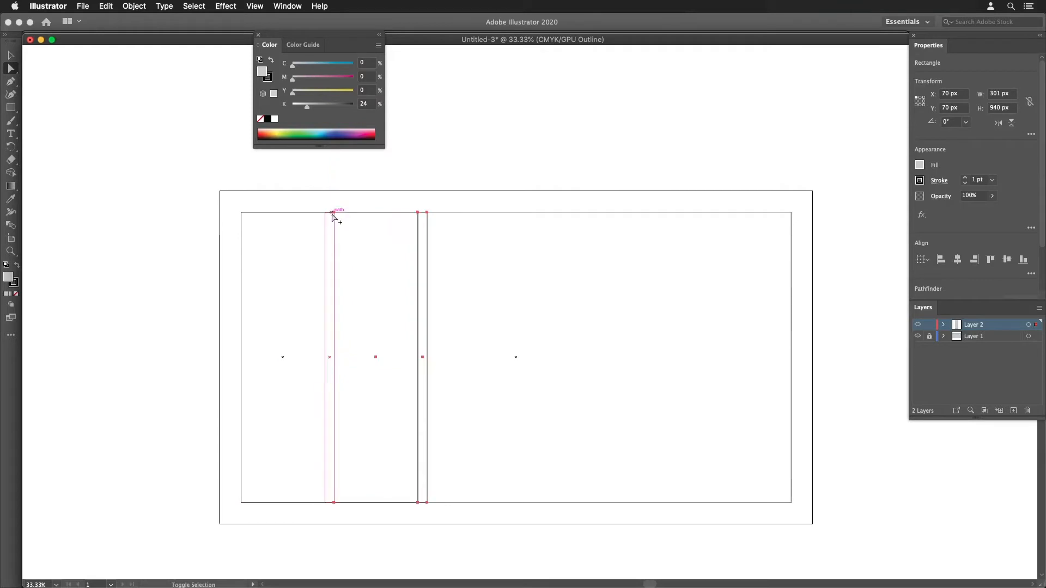
- Repeat the duplication of the column and gutter pair four times to make six columns across the margin area
{"action": "left_click", "coordinate": [378, 240], "text": "super"}
{"action": "left_click_drag", "start_coordinate": [466, 277], "coordinate": [332, 216]}
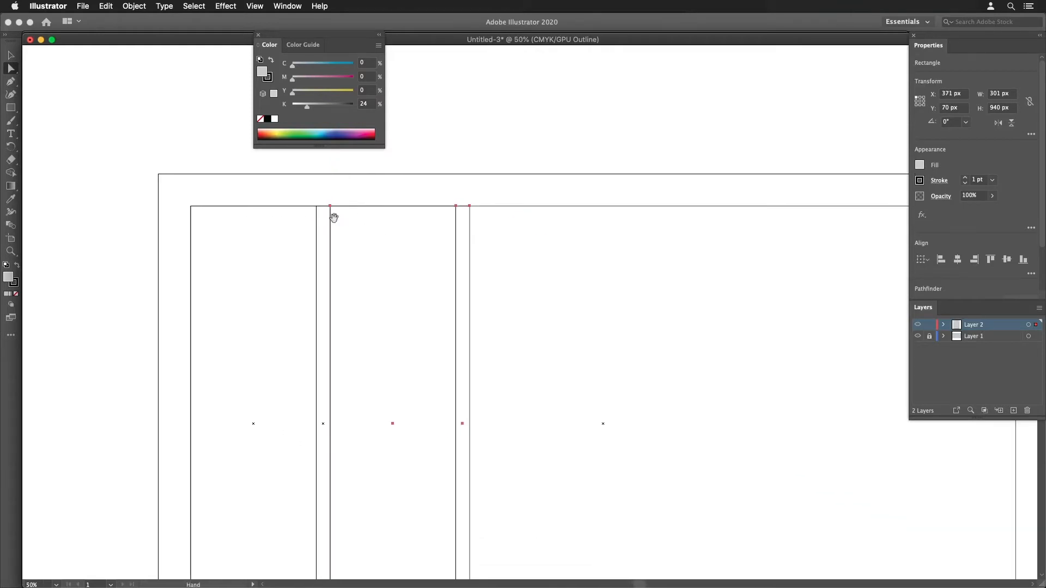
{"action": "left_click", "coordinate": [343, 229], "text": "super"}
{"action": "left_click_drag", "start_coordinate": [361, 253], "coordinate": [364, 254]}
{"action": "left_click_drag", "start_coordinate": [424, 281], "coordinate": [266, 208]}
{"action": "left_click_drag", "start_coordinate": [392, 267], "coordinate": [357, 288]}
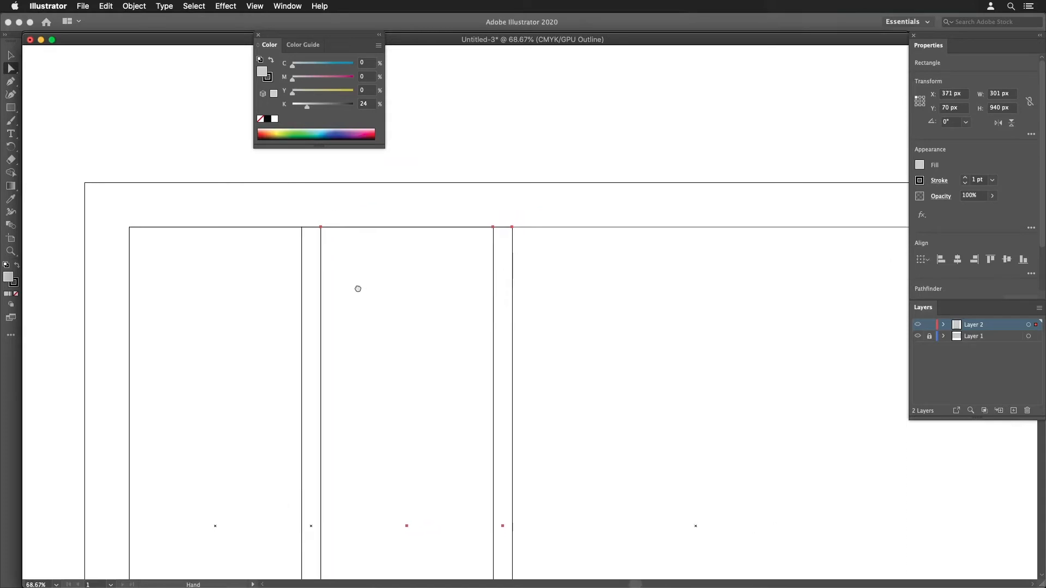
{"action": "left_click", "coordinate": [397, 285], "text": "alt+super"}
{"action": "left_click_drag", "start_coordinate": [618, 314], "coordinate": [425, 274]}
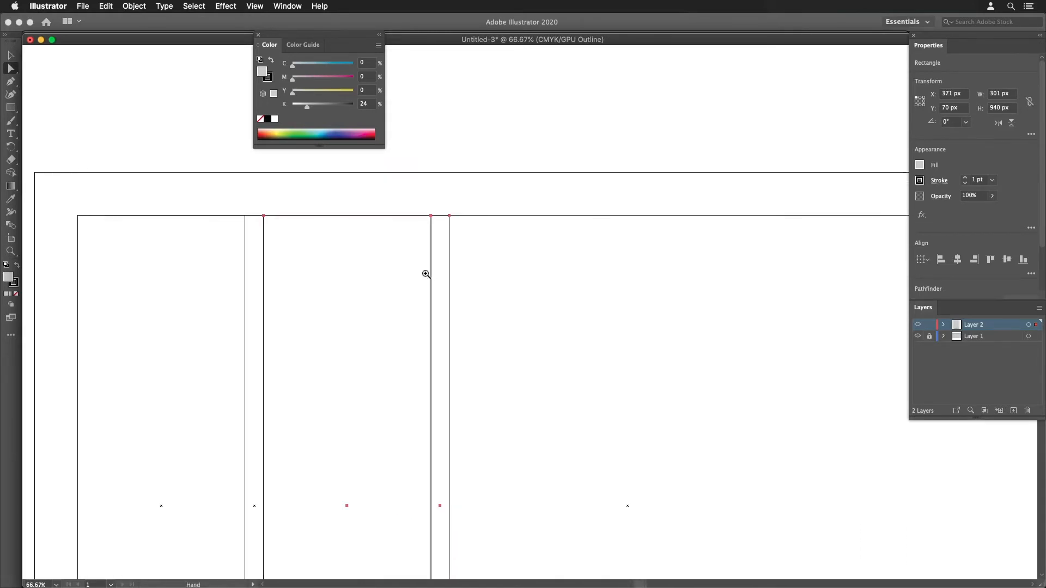
{"action": "left_click", "coordinate": [426, 275], "text": "alt+super"}
{"action": "left_click_drag", "start_coordinate": [643, 326], "coordinate": [415, 273]}
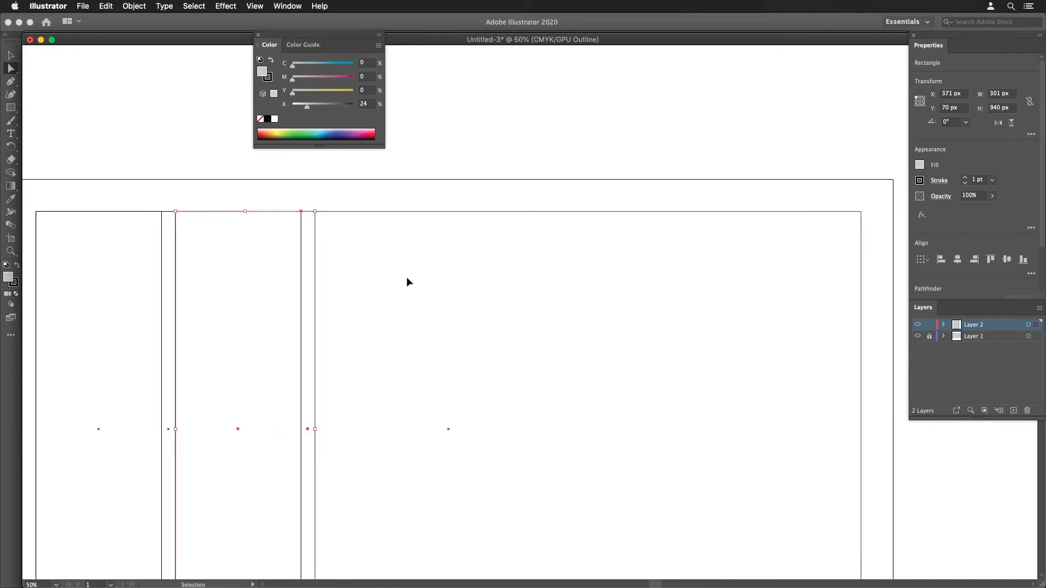
{"action": "key", "text": "super+d"}
{"action": "key", "text": "super+d"}
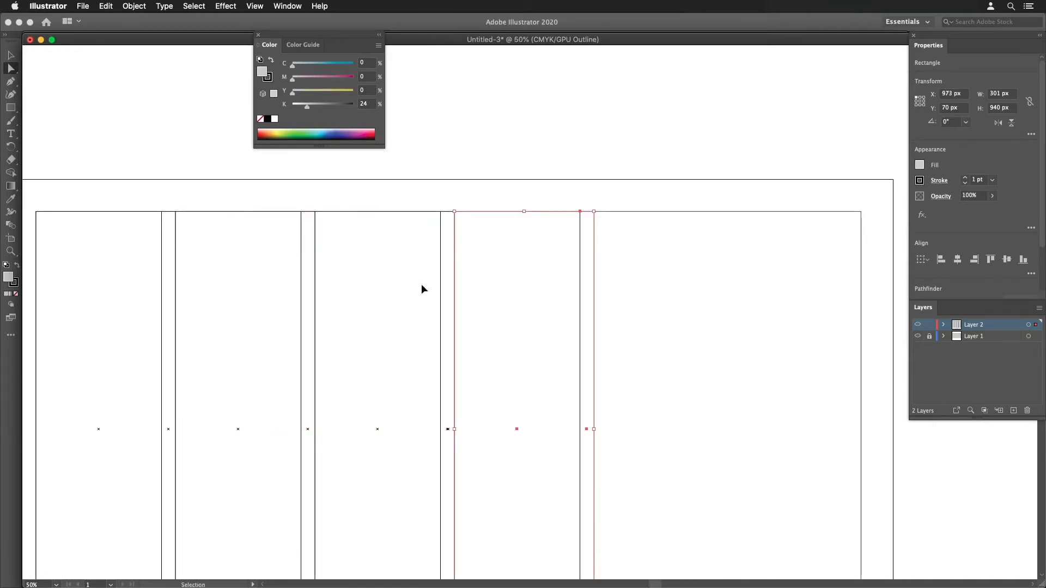
{"action": "key", "text": "super+d"}
{"action": "key", "text": "super+d"}
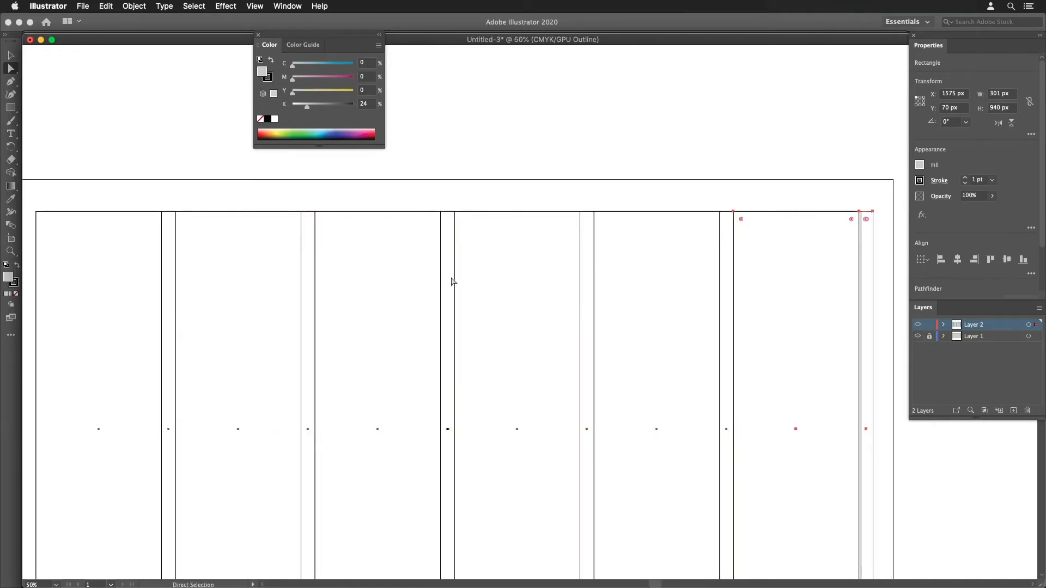
- Delete the extra gutter rectangle that extends past the right margin after the sixth column
{"action": "left_click", "coordinate": [502, 280], "text": "alt+super"}
{"action": "left_click_drag", "start_coordinate": [550, 309], "coordinate": [460, 224]}
{"action": "left_click", "coordinate": [652, 283], "text": "super"}
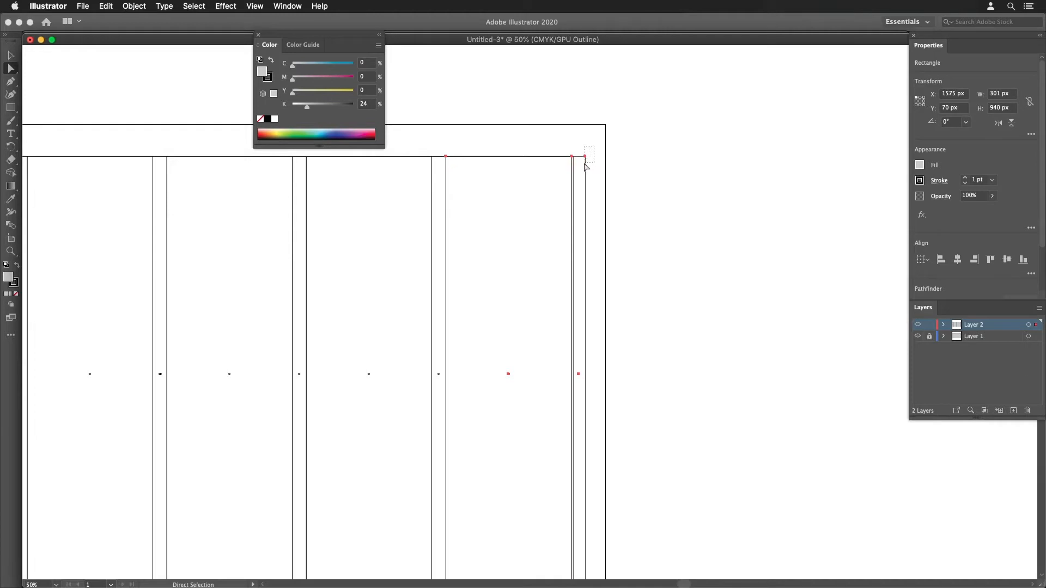
{"action": "left_click", "coordinate": [585, 164]}
{"action": "key", "text": "Delete"}
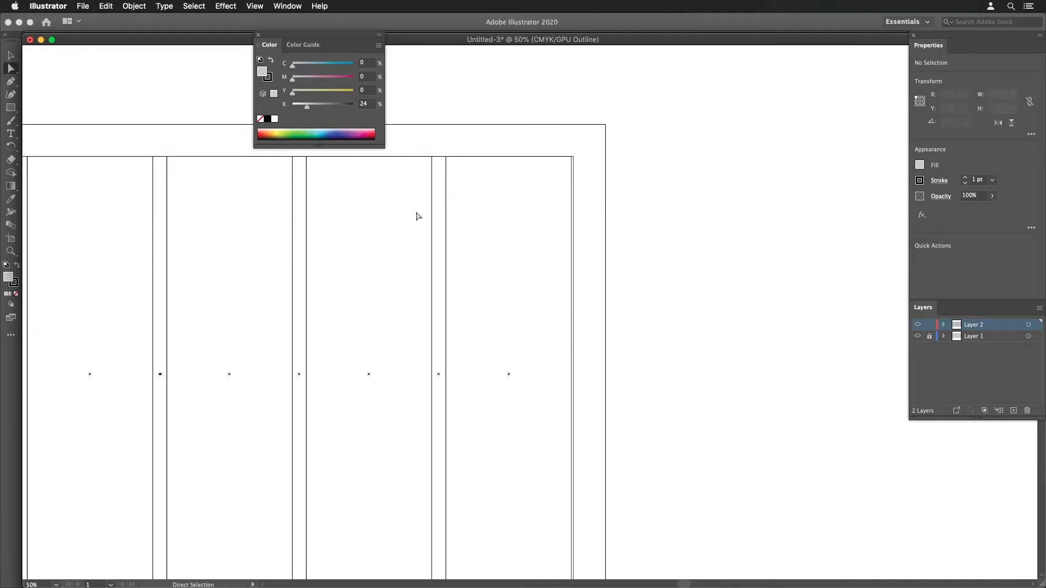
- Switch the document from Outline view back to Preview mode to show the filled columns and gutters
{"action": "scroll", "coordinate": [419, 251], "scroll_direction": "down", "scroll_amount": 1}
{"action": "scroll", "coordinate": [418, 252], "scroll_direction": "left", "scroll_amount": 10}
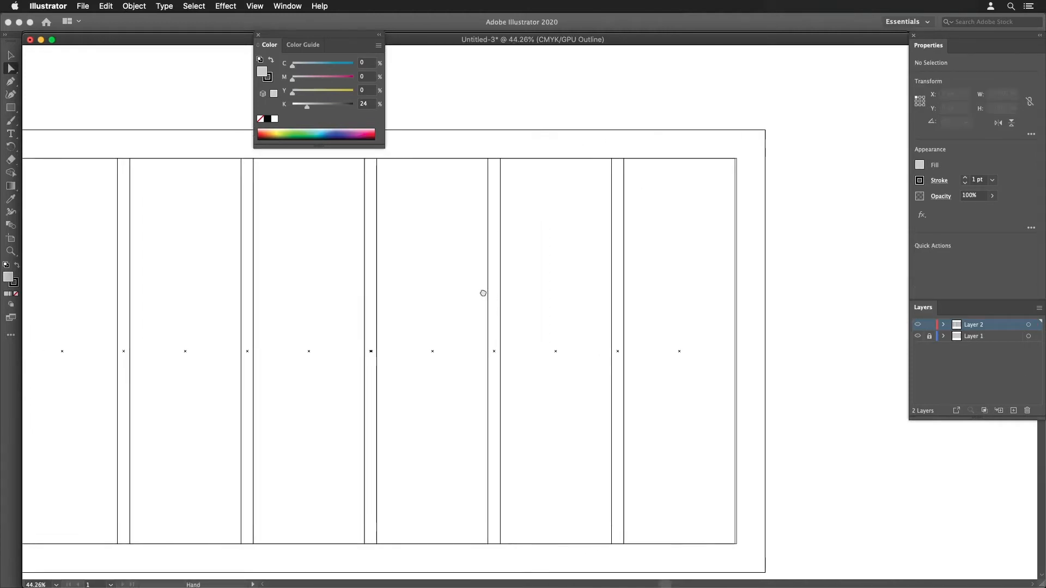
{"action": "left_click", "coordinate": [427, 293], "text": "alt+super"}
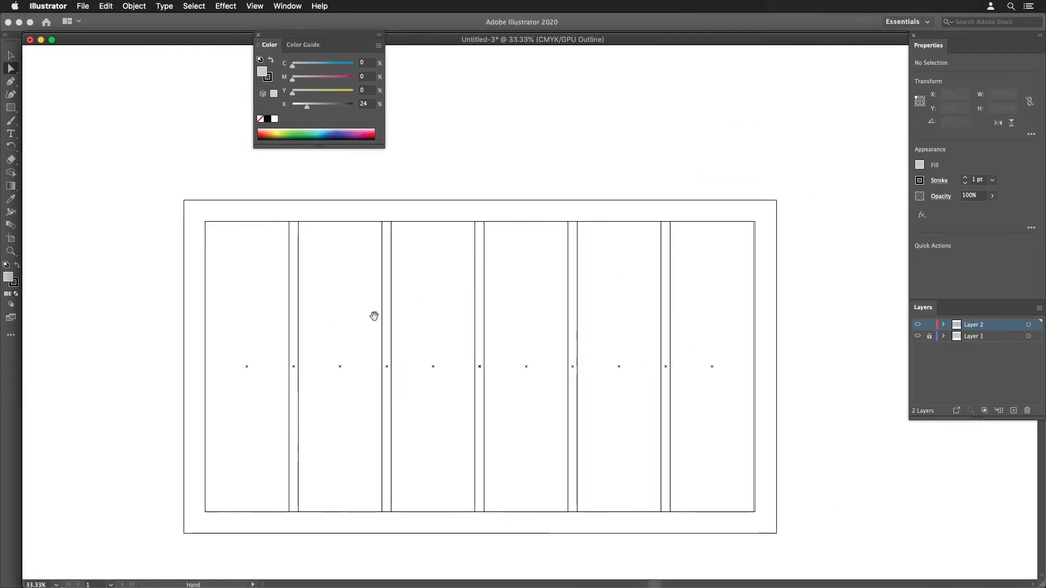
{"action": "left_click_drag", "start_coordinate": [427, 304], "coordinate": [374, 316]}
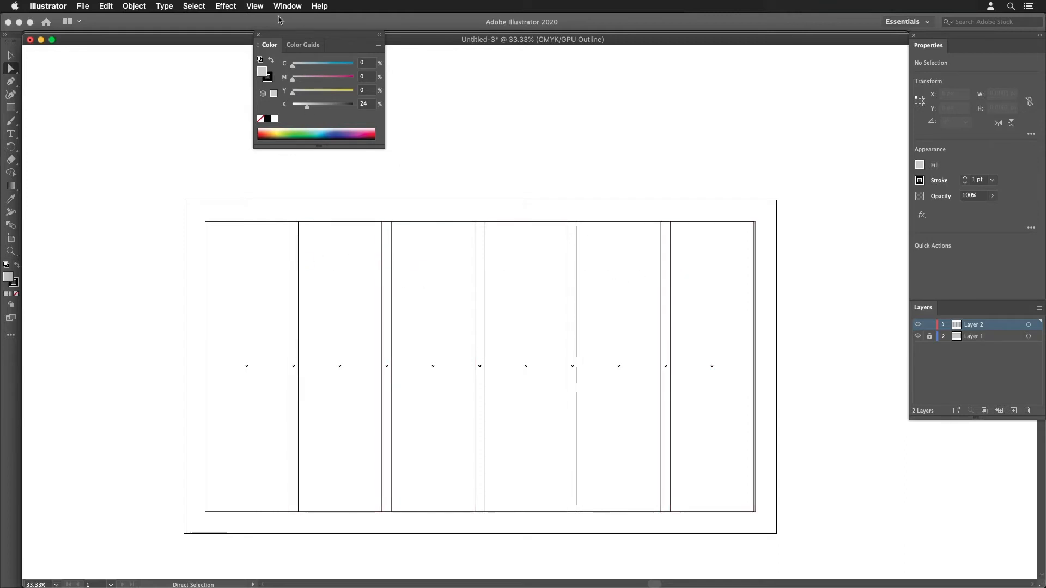
{"action": "left_click", "coordinate": [256, 6]}
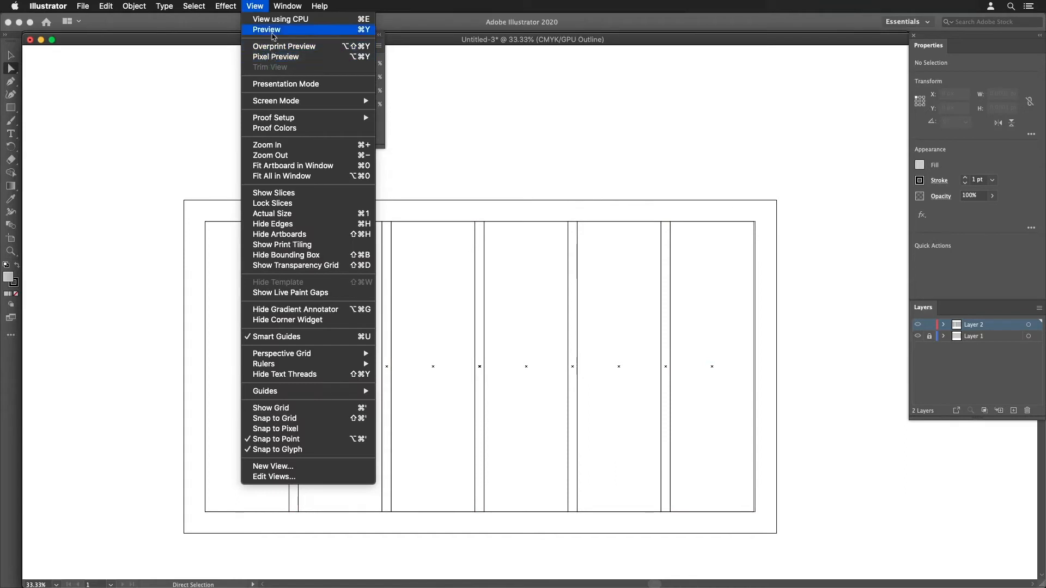
{"action": "left_click", "coordinate": [272, 30]}
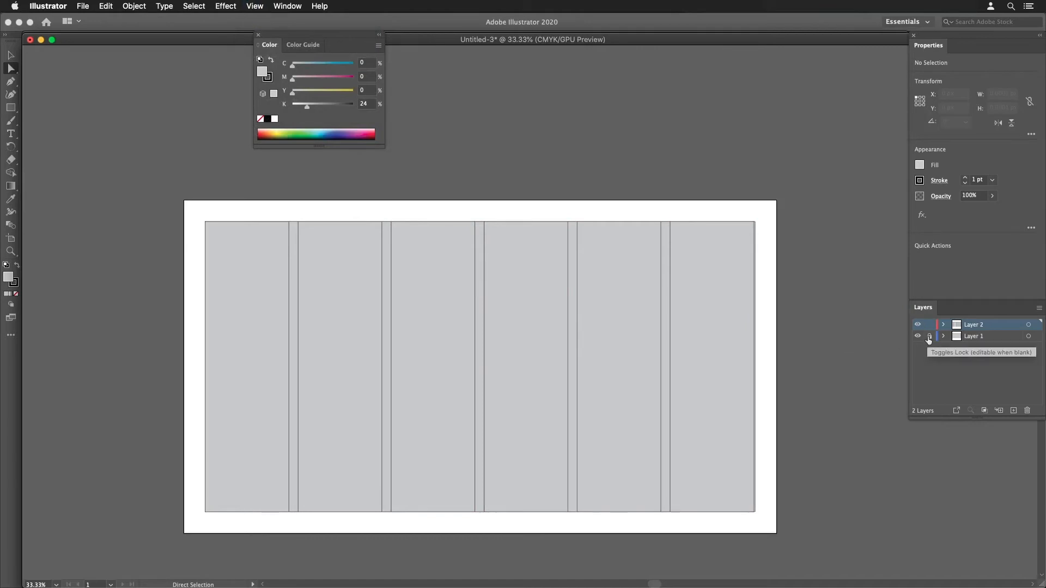
- Nudge the full-size margin rectangle on the unlocked Layer 1 up 30 px and delete it
{"action": "left_click", "coordinate": [961, 340]}
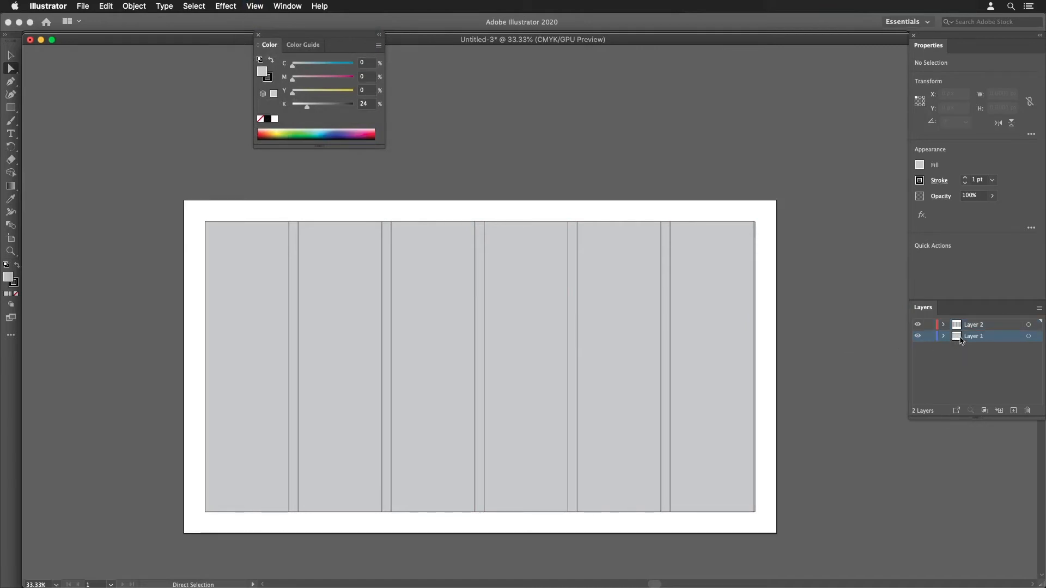
{"action": "left_click", "coordinate": [1036, 337]}
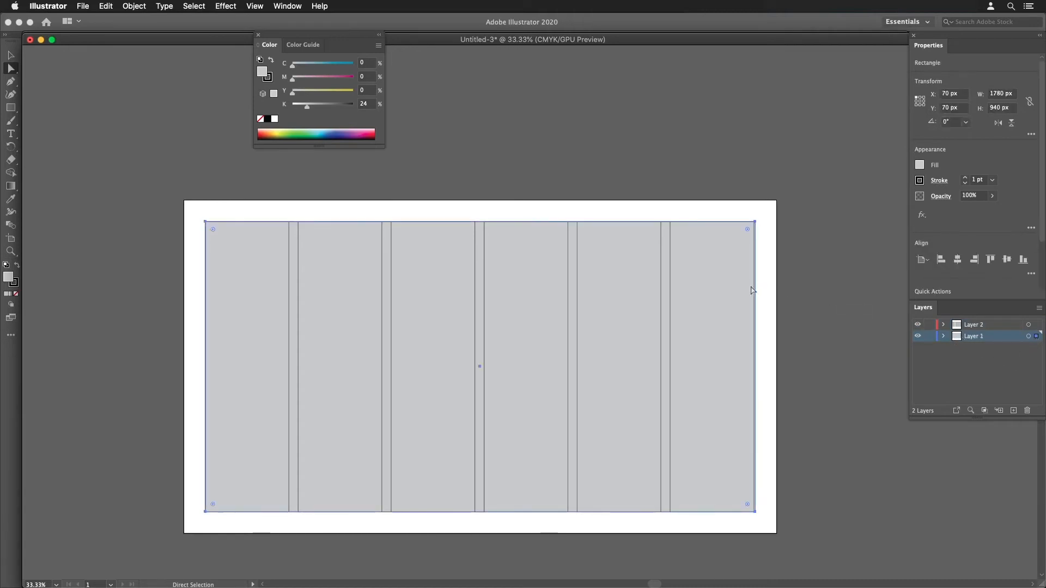
{"action": "key", "text": "shift+Up"}
{"action": "key", "text": "shift+Up"}
{"action": "key", "text": "shift+Up"}
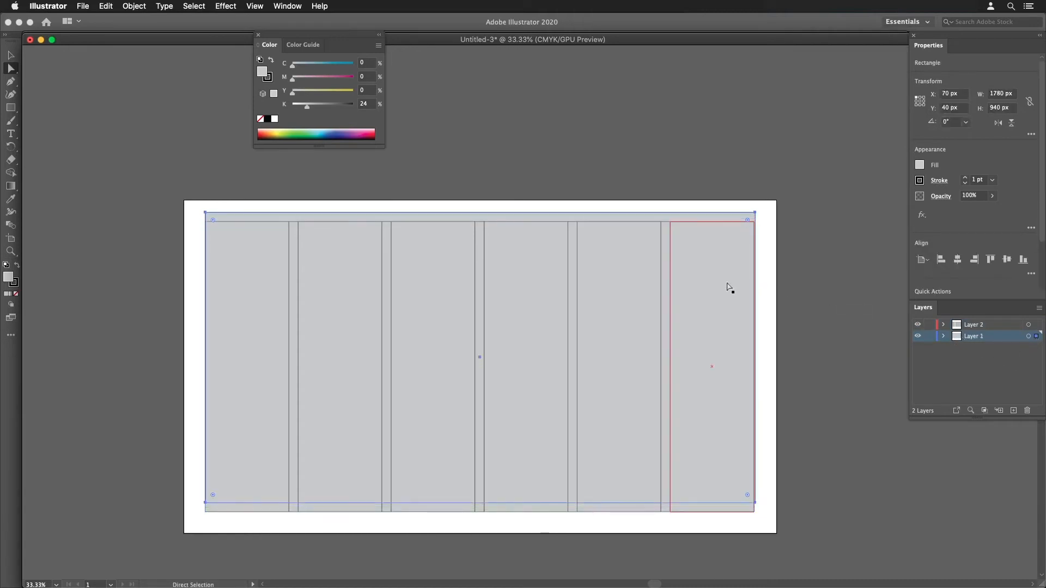
{"action": "key", "text": "Delete"}
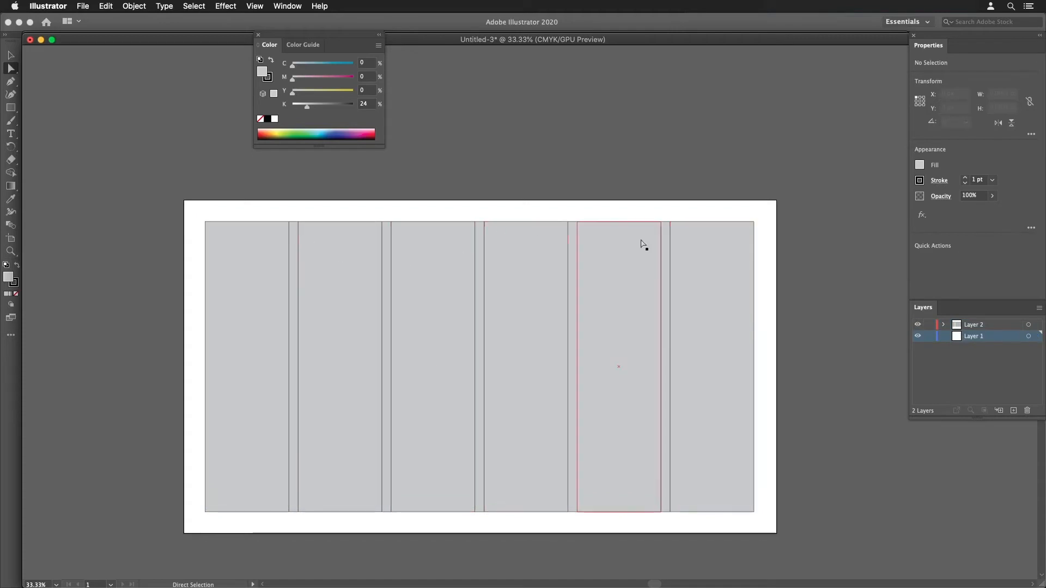
- Select all column and gutter rectangles on Layer 2 and convert them into guides
{"action": "left_click_drag", "start_coordinate": [191, 203], "coordinate": [775, 326]}
{"action": "left_click", "coordinate": [757, 334]}
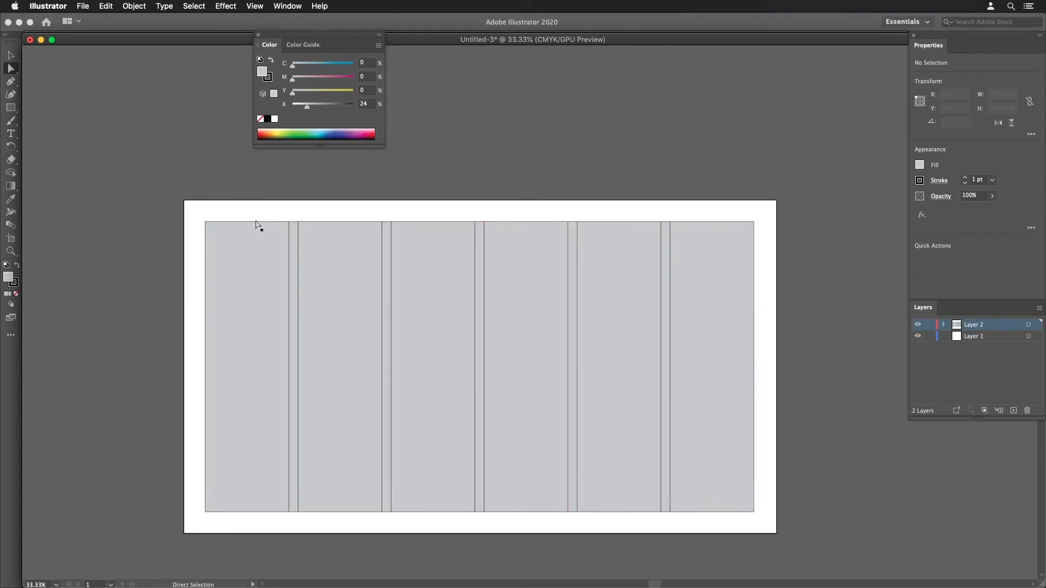
{"action": "key", "text": "v"}
{"action": "left_click_drag", "start_coordinate": [252, 209], "coordinate": [684, 331]}
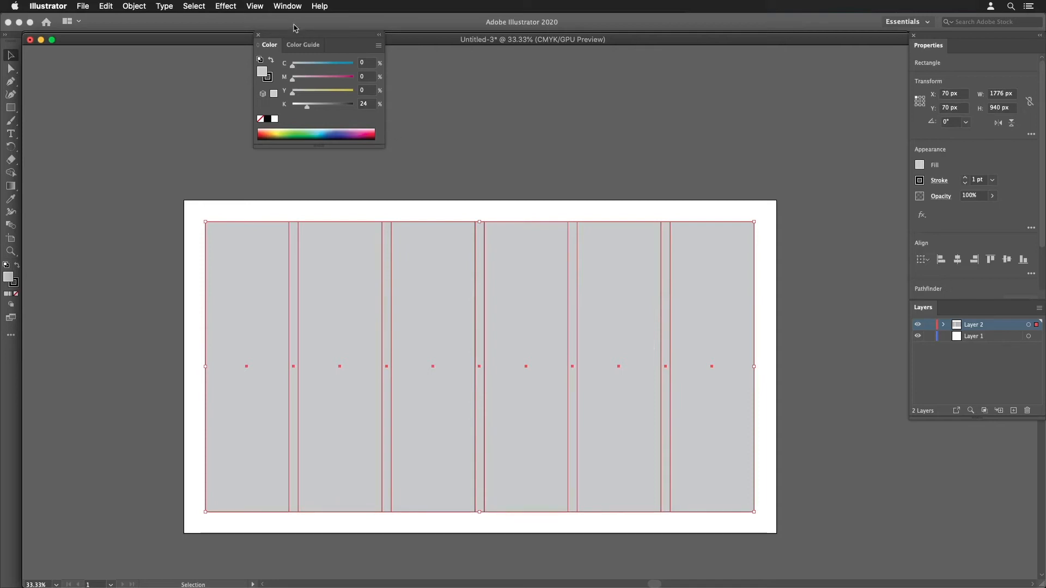
{"action": "left_click", "coordinate": [259, 6]}
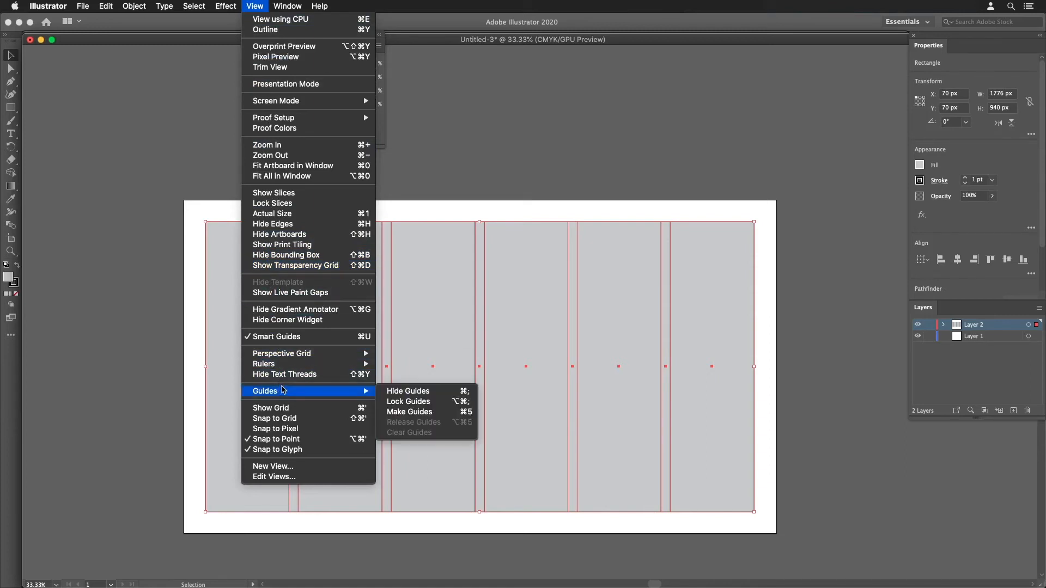
{"action": "mouse_move", "coordinate": [366, 391]}
{"action": "left_click", "coordinate": [399, 414]}
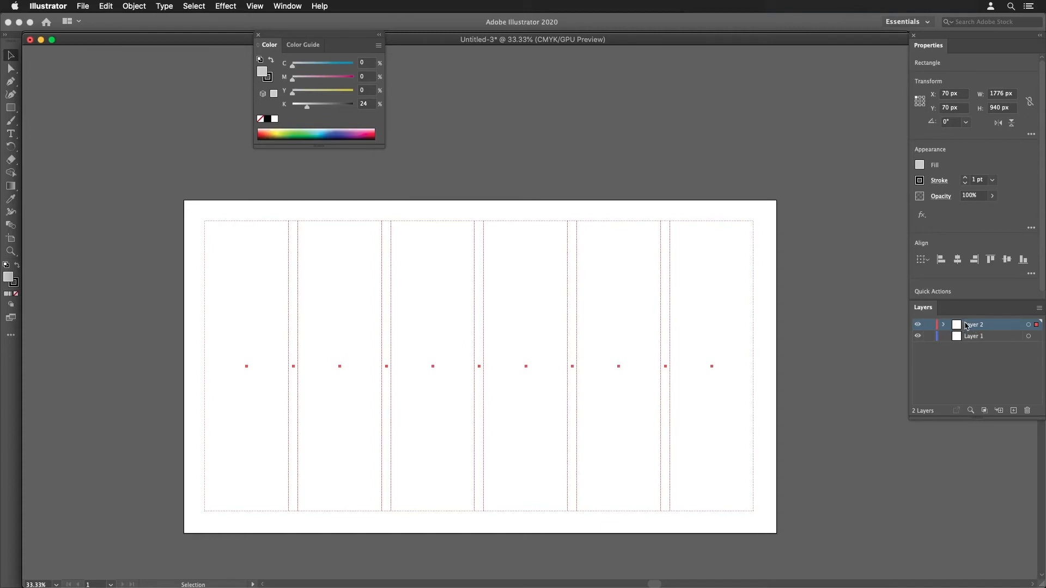
- Try selecting the grid guides and moving the last column's guide, and undo the move
{"action": "left_click", "coordinate": [10, 69]}
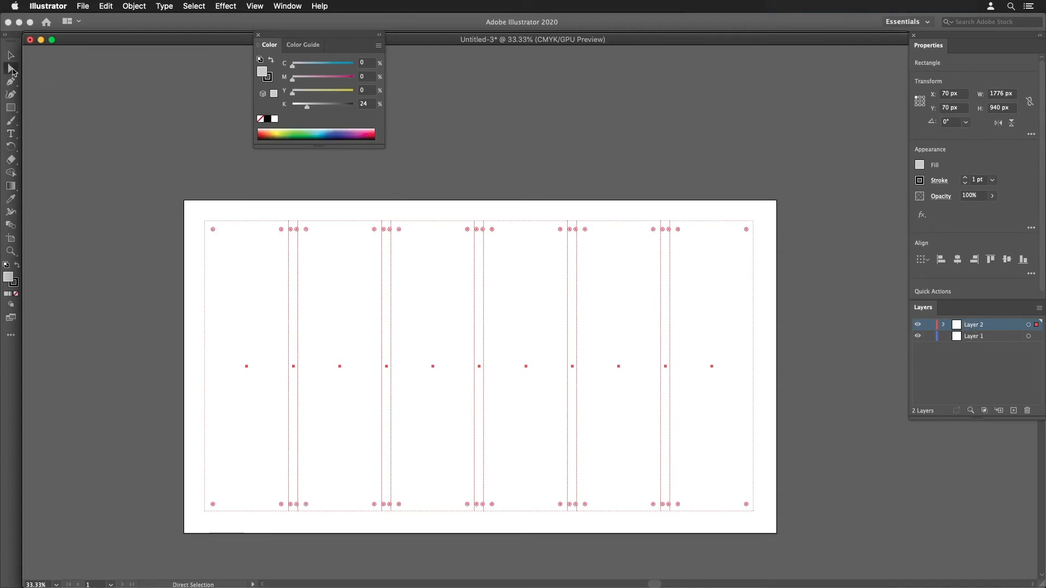
{"action": "left_click", "coordinate": [397, 310]}
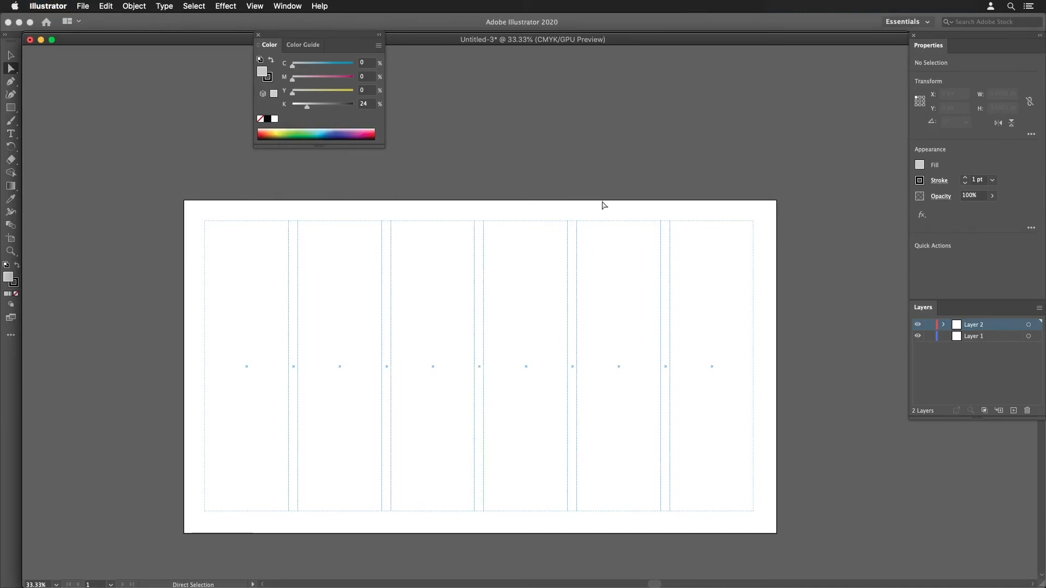
{"action": "left_click", "coordinate": [10, 55]}
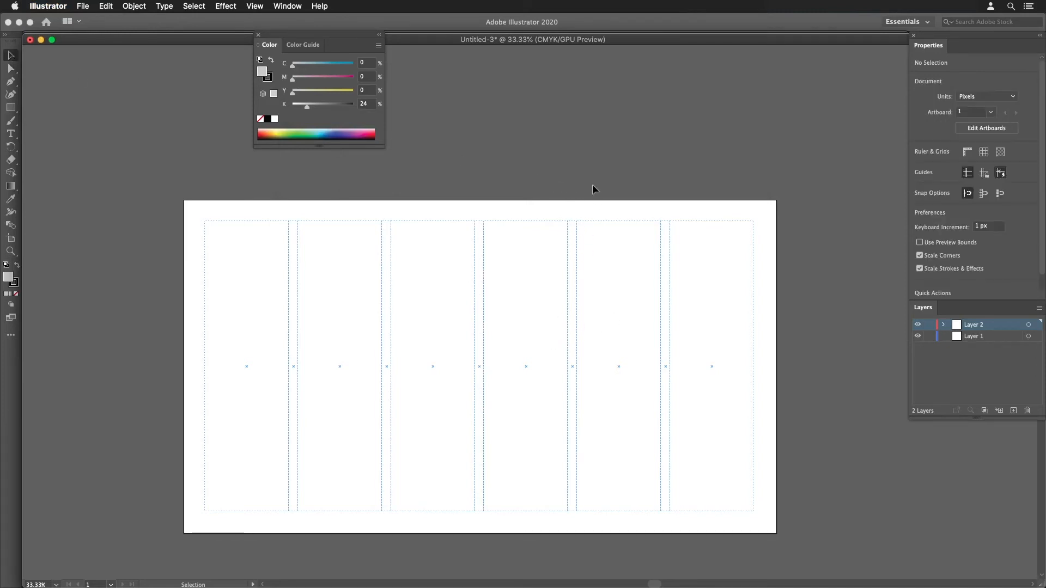
{"action": "left_click", "coordinate": [626, 259]}
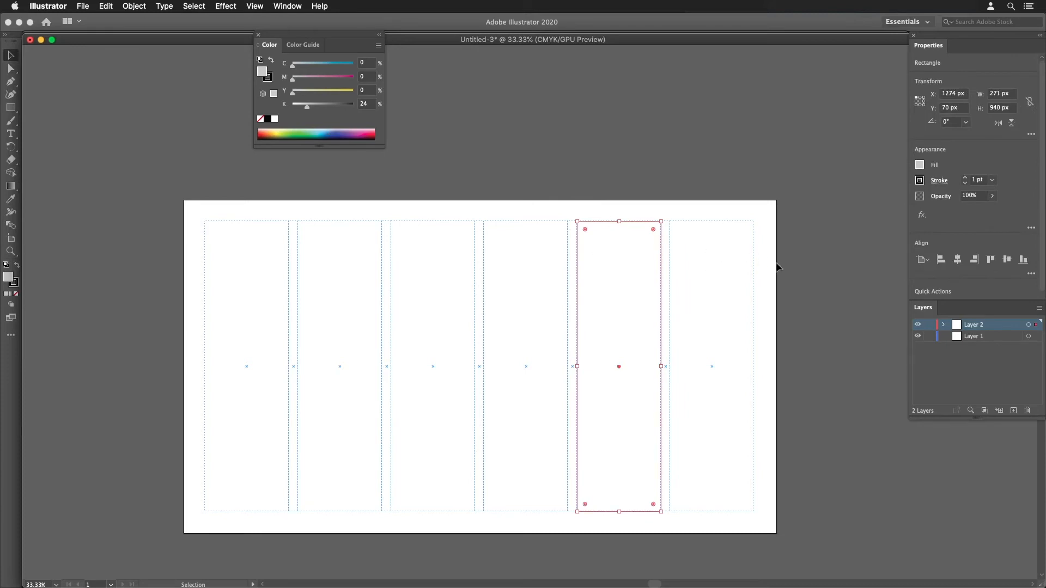
{"action": "left_click_drag", "start_coordinate": [782, 264], "coordinate": [175, 329]}
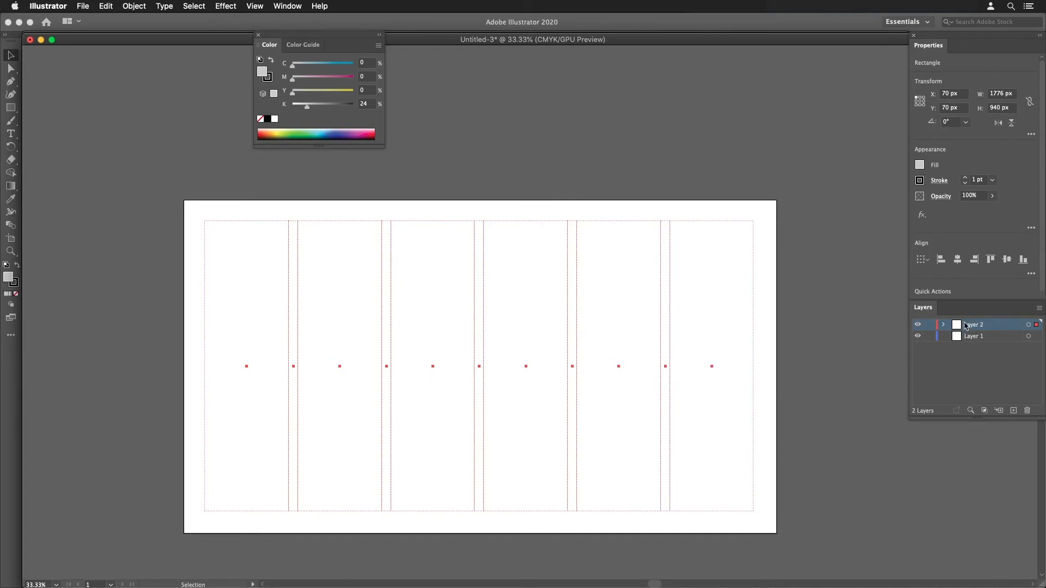
{"action": "left_click_drag", "start_coordinate": [729, 221], "coordinate": [764, 247]}
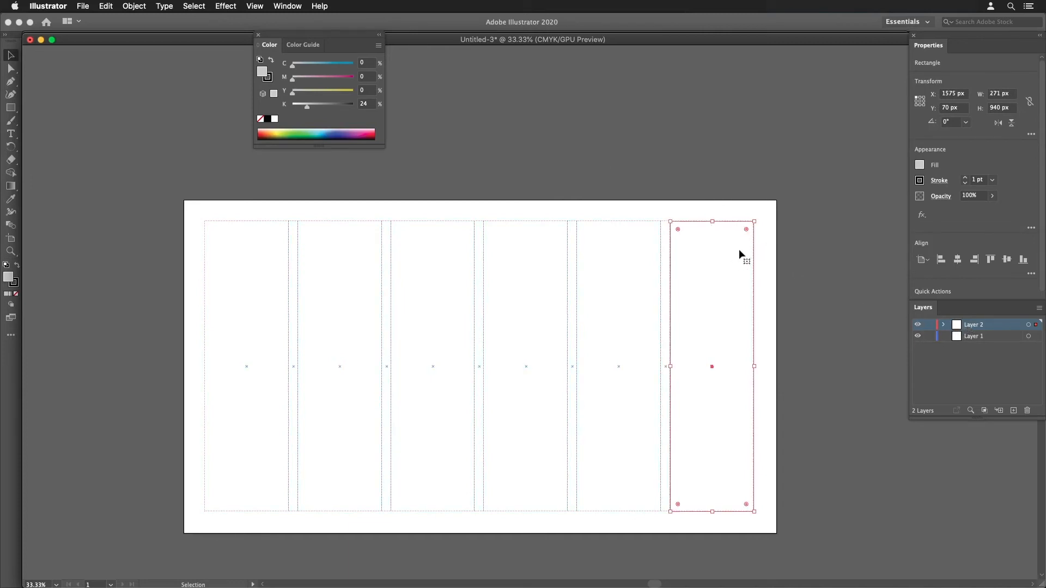
{"action": "left_click_drag", "start_coordinate": [715, 368], "coordinate": [745, 344]}
{"action": "key", "text": "super+z"}
- Lock and unlock Layer 2, lock the document's guides instead, and try selecting the fifth column's guide
{"action": "left_click", "coordinate": [929, 326]}
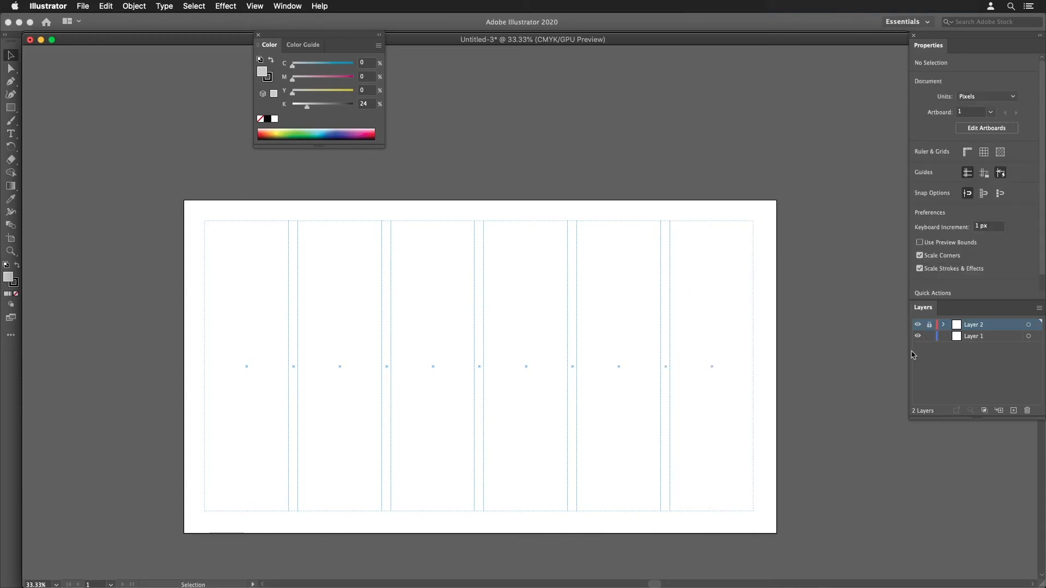
{"action": "left_click", "coordinate": [930, 325]}
{"action": "left_click", "coordinate": [226, 5]}
{"action": "mouse_move", "coordinate": [254, 5]}
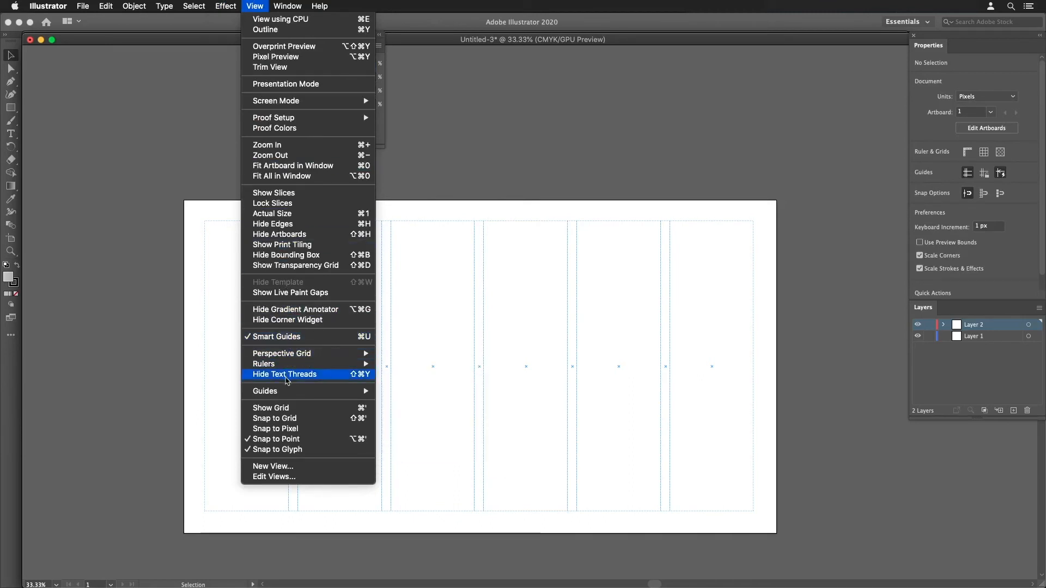
{"action": "mouse_move", "coordinate": [287, 391]}
{"action": "left_click", "coordinate": [393, 403]}
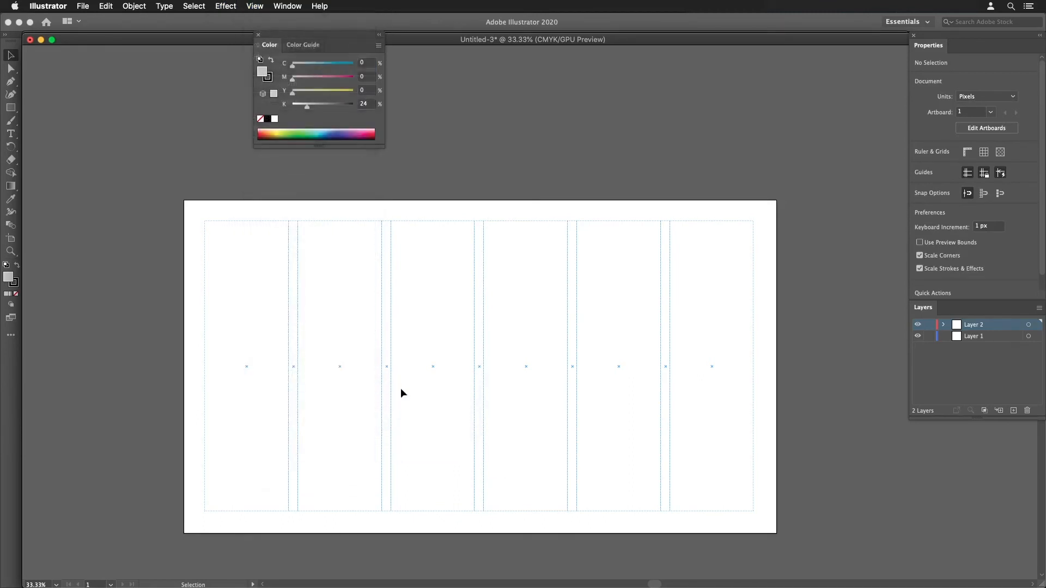
{"action": "left_click_drag", "start_coordinate": [569, 245], "coordinate": [576, 252]}
{"action": "left_click_drag", "start_coordinate": [581, 248], "coordinate": [609, 320]}
- Unlock the guides, try selecting the column guides, and clear the selection
{"action": "left_click", "coordinate": [257, 9]}
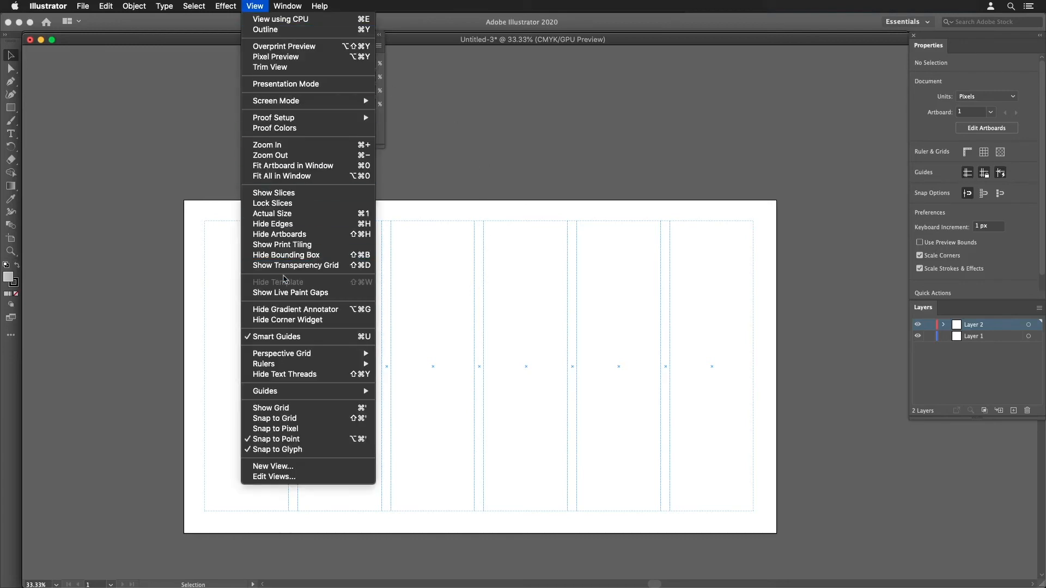
{"action": "mouse_move", "coordinate": [288, 391]}
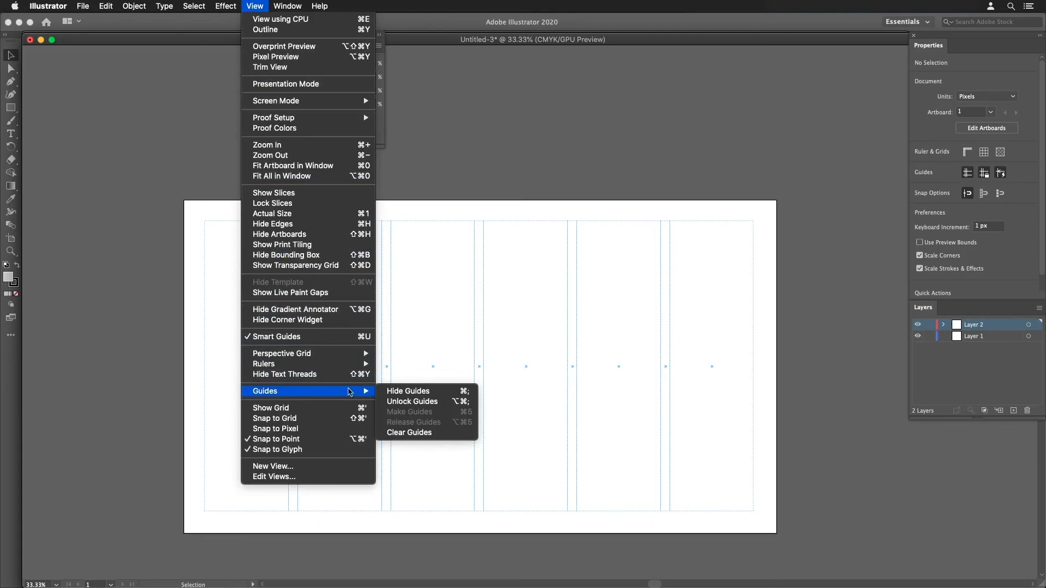
{"action": "left_click", "coordinate": [390, 402]}
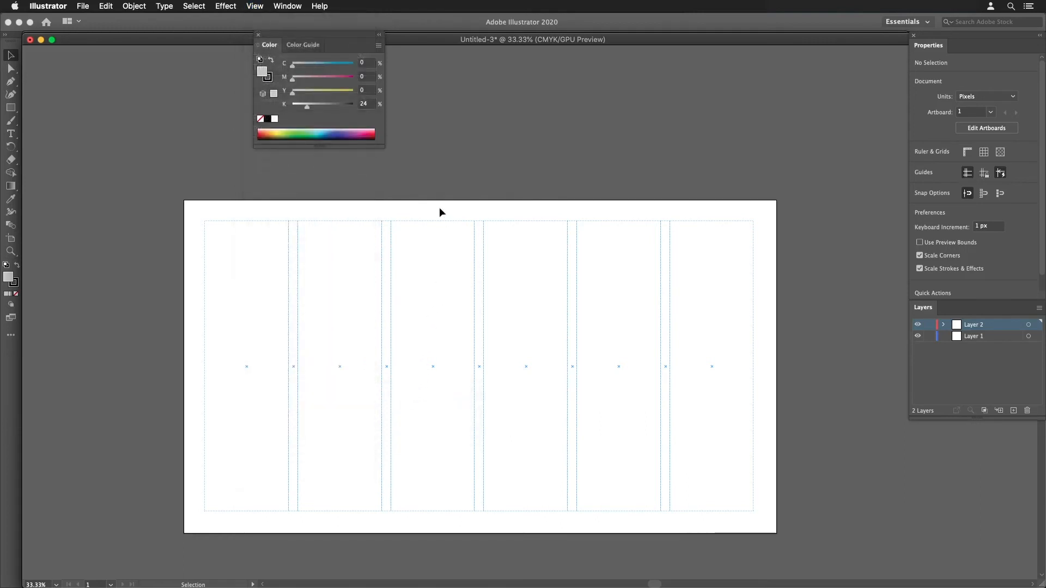
{"action": "left_click", "coordinate": [441, 229]}
{"action": "left_click", "coordinate": [548, 254]}
{"action": "left_click", "coordinate": [604, 237]}
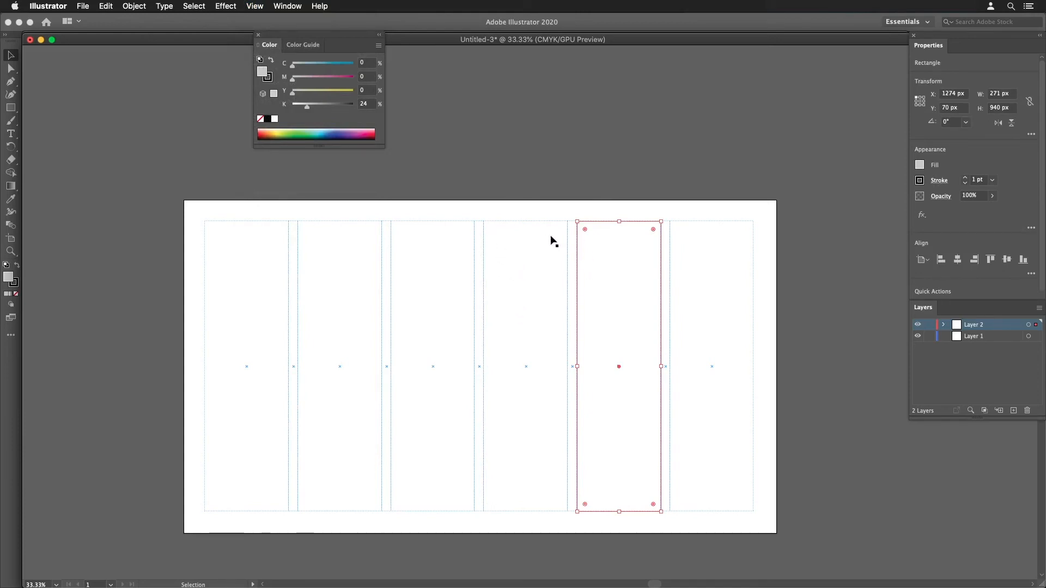
{"action": "left_click", "coordinate": [686, 206]}
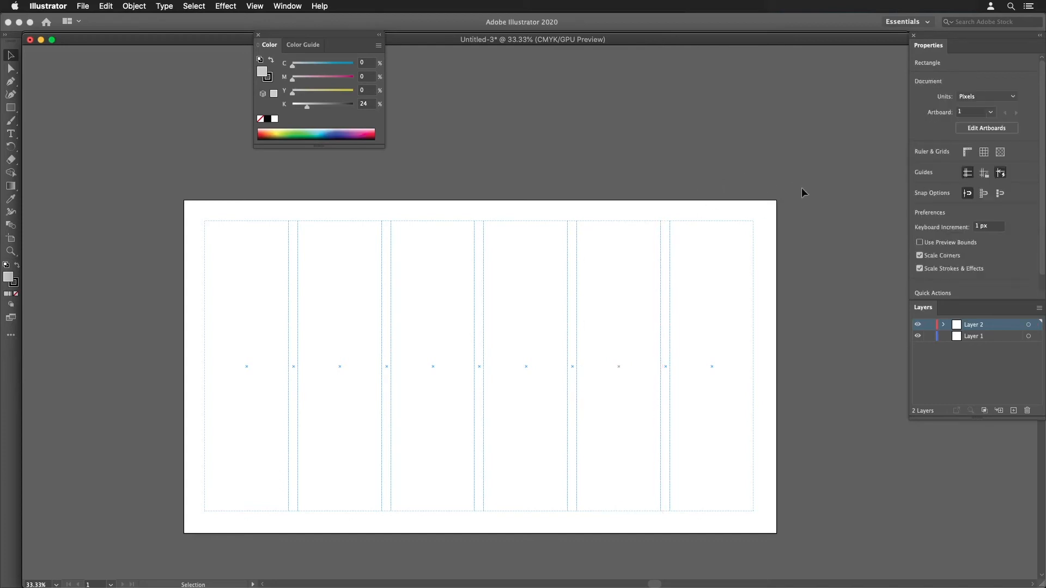
- Enter artboard editing and duplicate Artboard 1 with its guides beside the original, at about X 3034 px and Y 540 px
{"action": "left_click", "coordinate": [973, 129]}
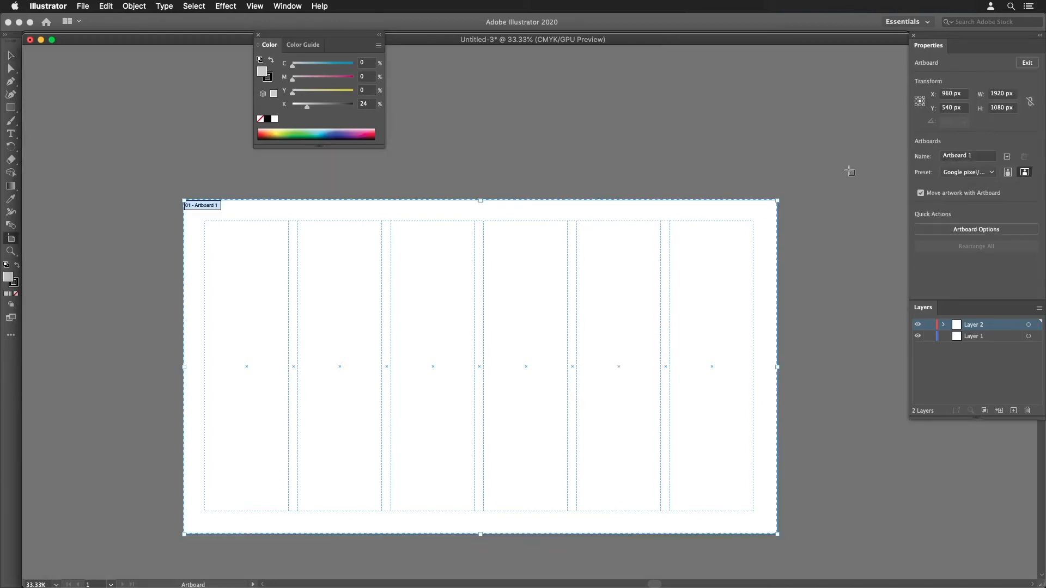
{"action": "left_click", "coordinate": [665, 202], "text": "alt+super"}
{"action": "left_click", "coordinate": [662, 211], "text": "alt+super"}
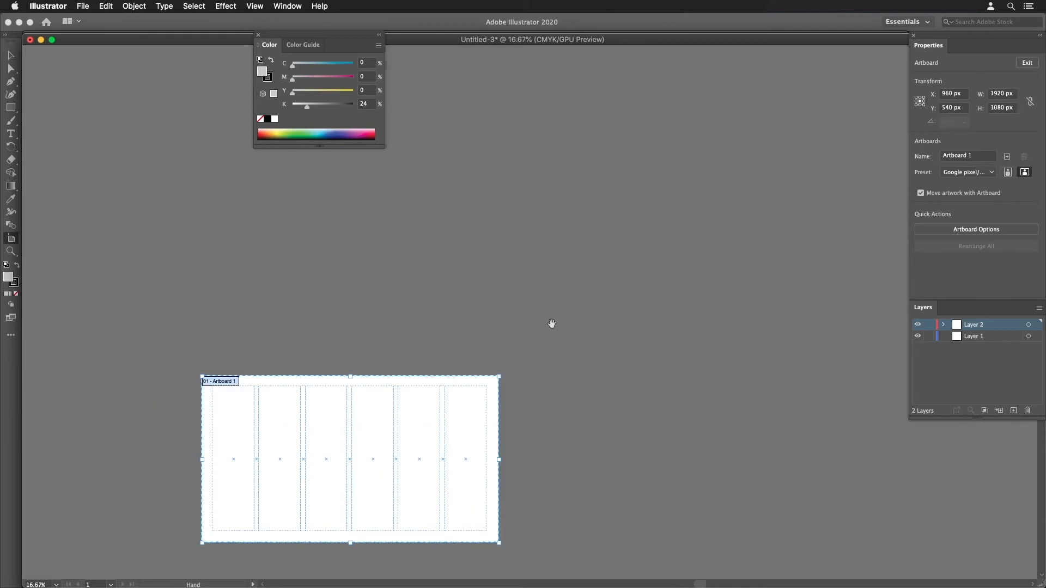
{"action": "left_click_drag", "start_coordinate": [540, 340], "coordinate": [591, 177]}
{"action": "left_click_drag", "start_coordinate": [584, 243], "coordinate": [563, 176]}
{"action": "left_click", "coordinate": [560, 244], "text": "alt+super"}
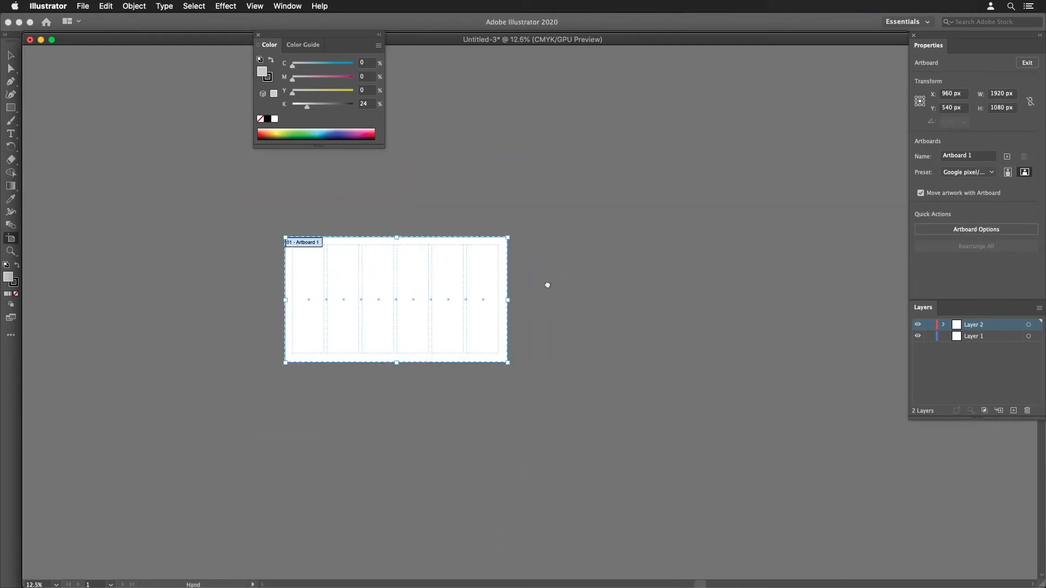
{"action": "left_click_drag", "start_coordinate": [547, 285], "coordinate": [747, 146]}
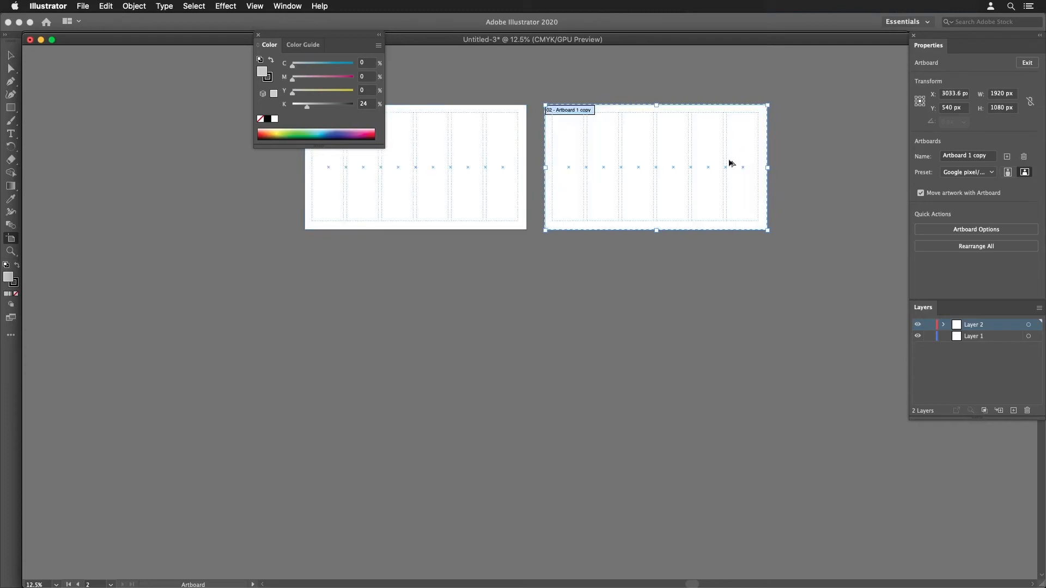
- Duplicate the artboard four more times beneath the first two, making two columns and three rows of artboards
{"action": "left_click_drag", "start_coordinate": [575, 205], "coordinate": [326, 496]}
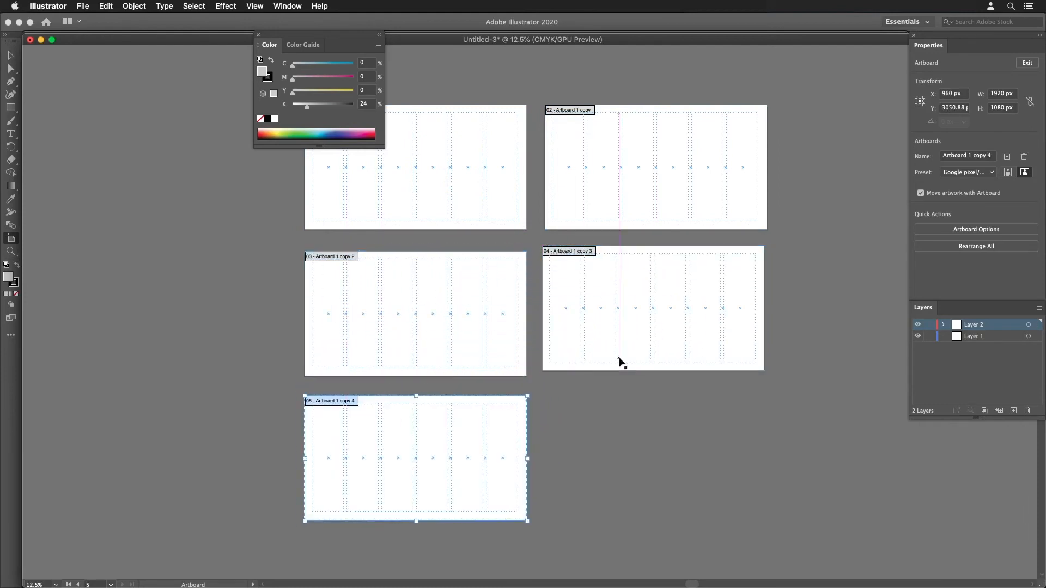
{"action": "left_click_drag", "start_coordinate": [475, 433], "coordinate": [713, 434]}
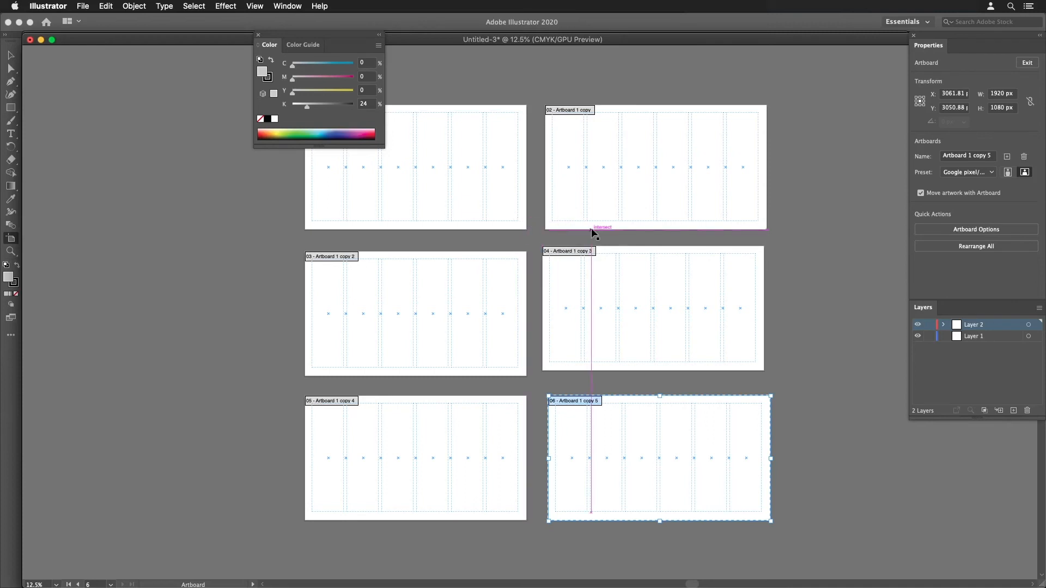
- Rearrange all six artboards with their artwork into two columns spaced about 80 px apart, and leave artboard editing
{"action": "left_click", "coordinate": [944, 248]}
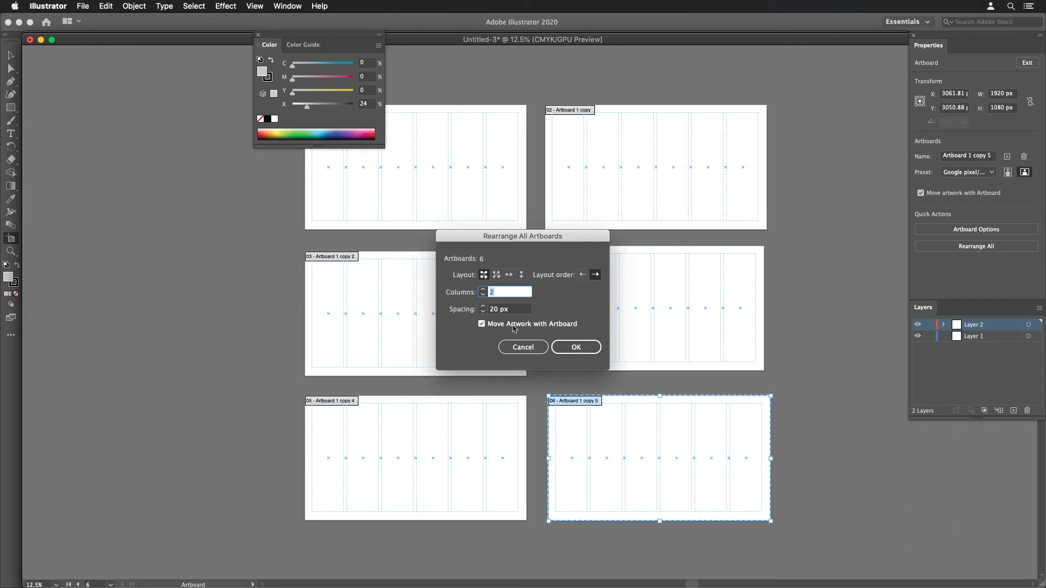
{"action": "key", "text": "Tab"}
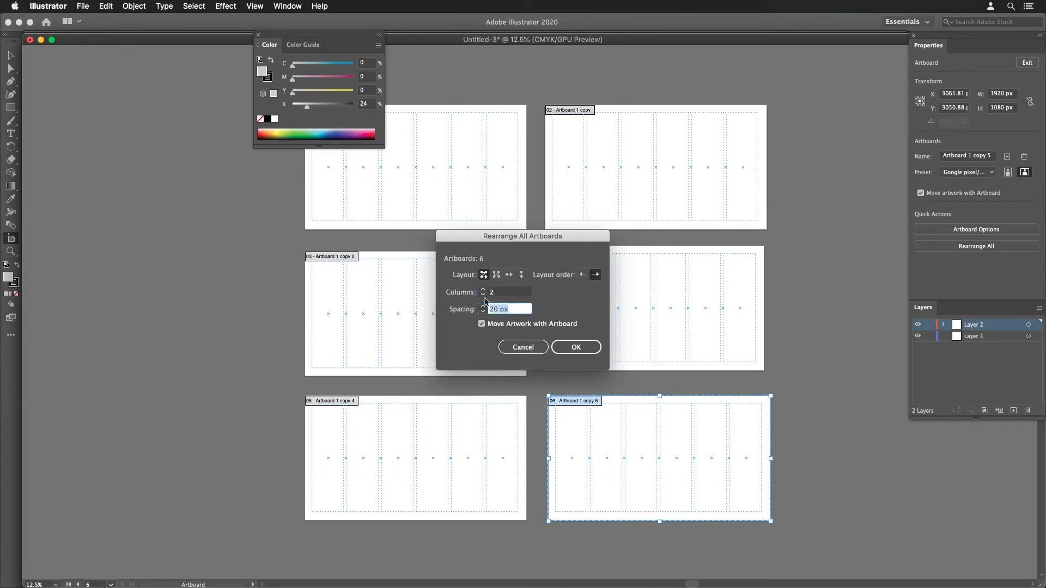
{"action": "type", "text": "80"}
{"action": "left_click", "coordinate": [576, 347]}
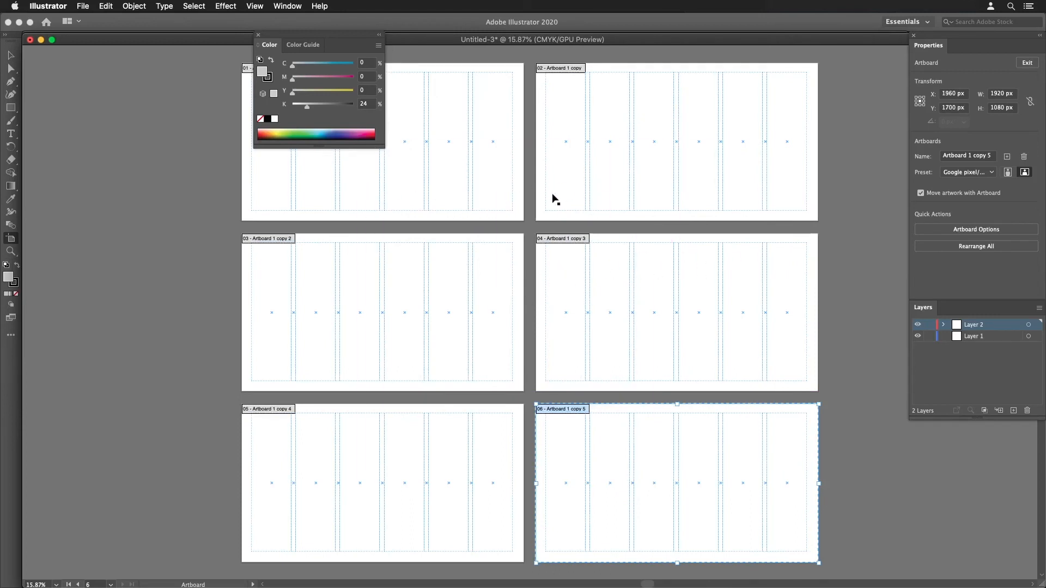
{"action": "key", "text": "Escape"}
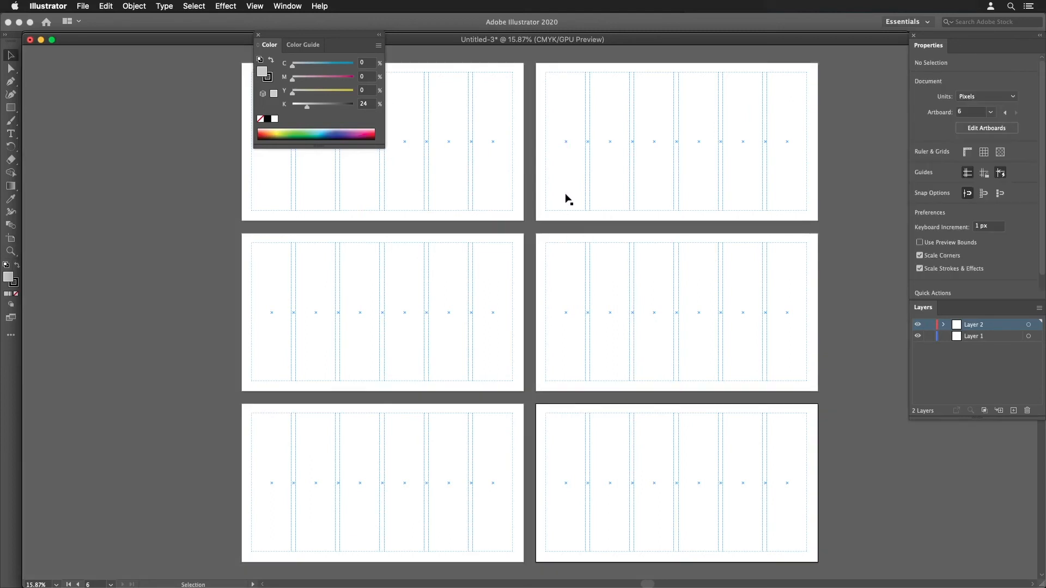
- Hide and show Layer 2 to check its guides, and move Layer 1 above Layer 2 in the layer order
{"action": "key", "text": "space"}
{"action": "left_click_drag", "start_coordinate": [537, 251], "coordinate": [570, 316]}
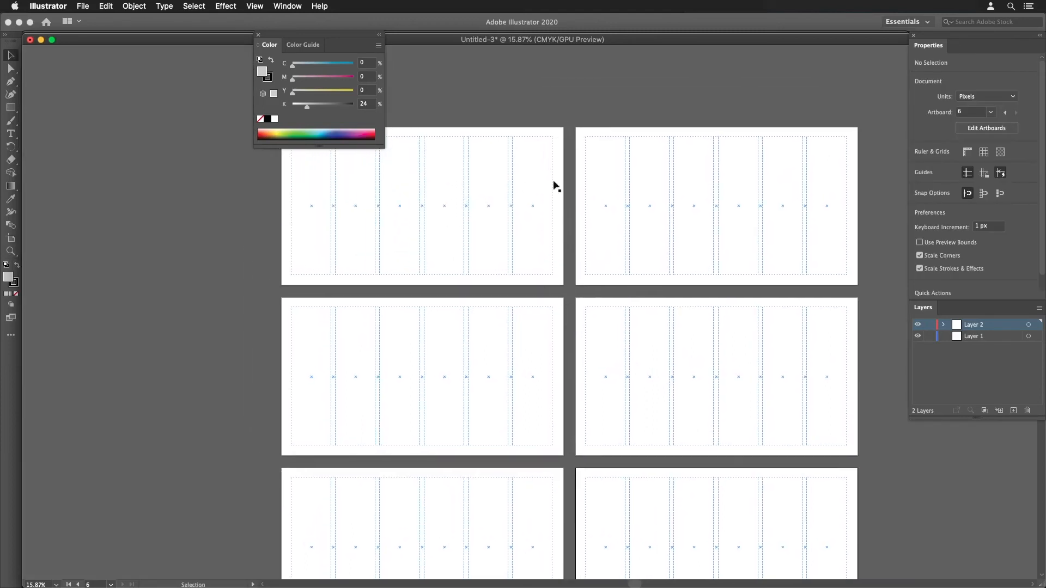
{"action": "left_click", "coordinate": [918, 325]}
{"action": "left_click", "coordinate": [918, 325]}
{"action": "left_click_drag", "start_coordinate": [970, 338], "coordinate": [976, 323]}
{"action": "key", "text": "space"}
{"action": "left_click_drag", "start_coordinate": [719, 355], "coordinate": [668, 292]}
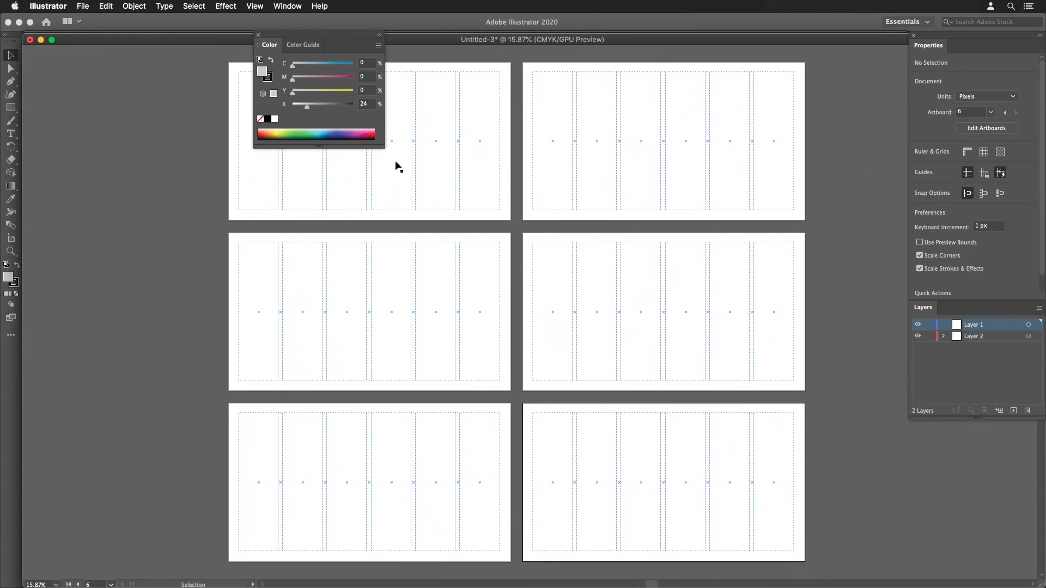
- Make Layer 2 active, select all guides on the second artboard, release them into regular shapes, and clear the selection
{"action": "left_click", "coordinate": [974, 337]}
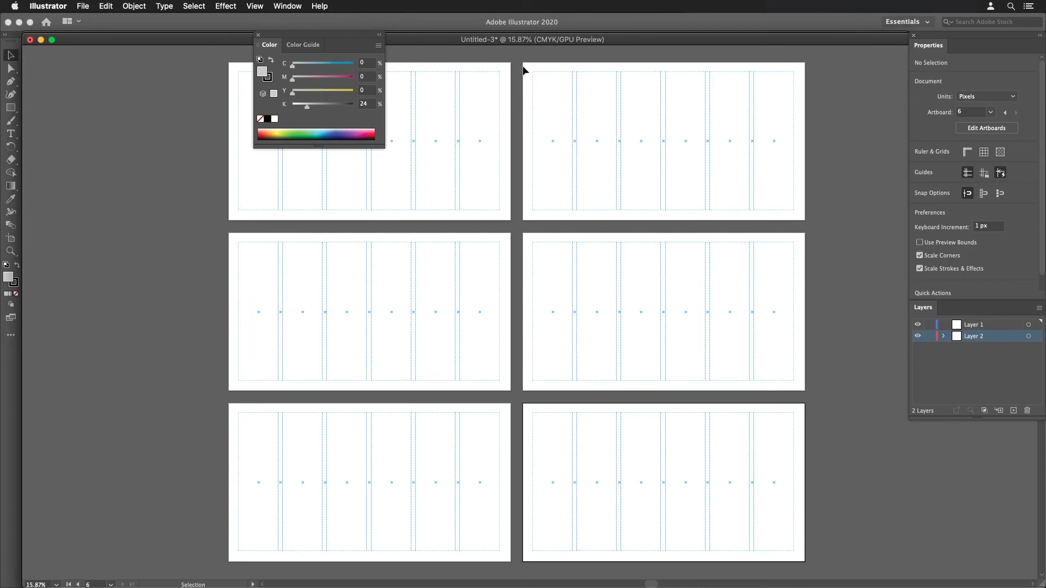
{"action": "left_click_drag", "start_coordinate": [524, 70], "coordinate": [801, 191]}
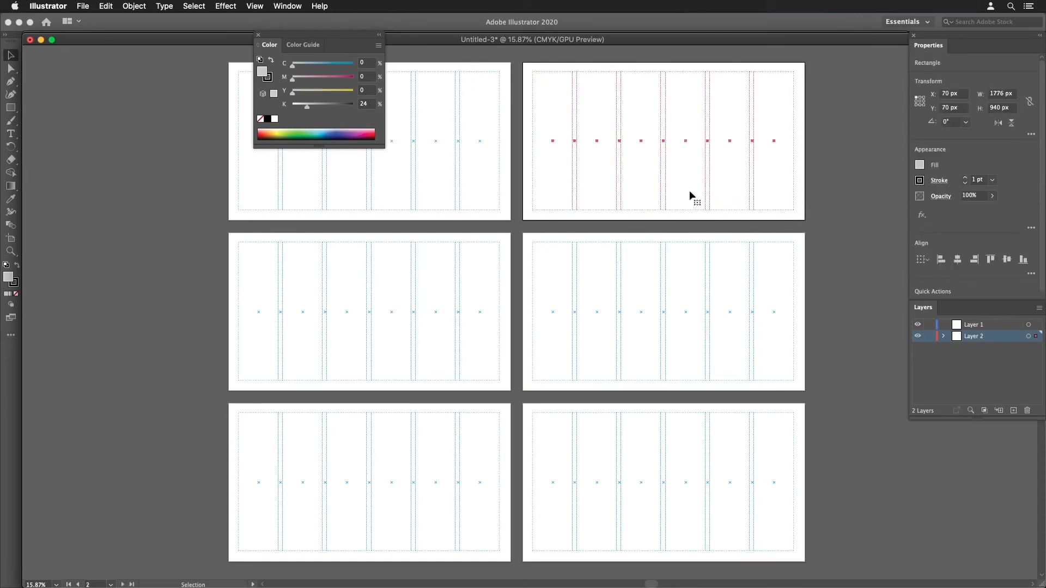
{"action": "left_click", "coordinate": [266, 7]}
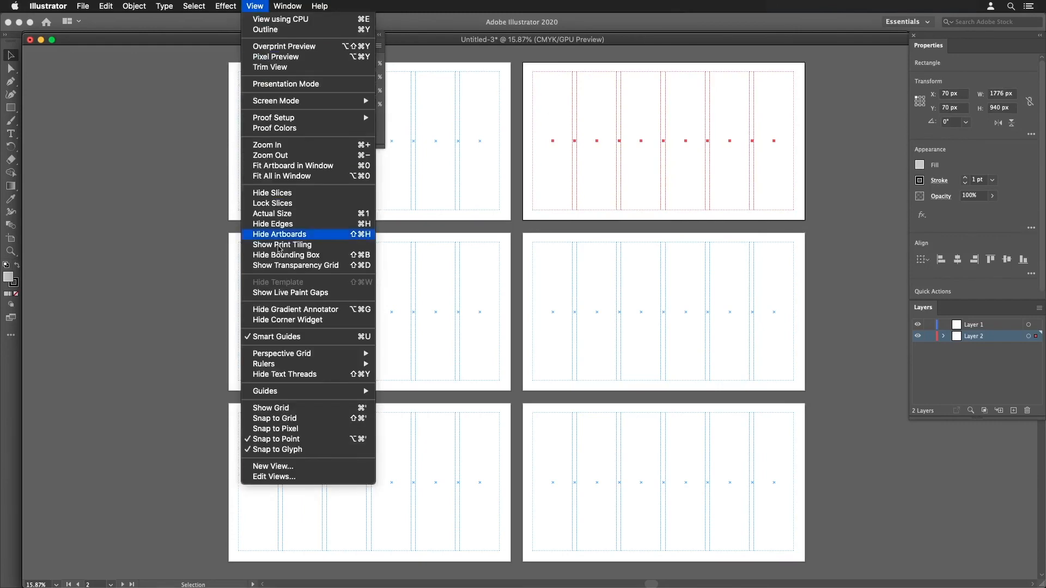
{"action": "mouse_move", "coordinate": [286, 397]}
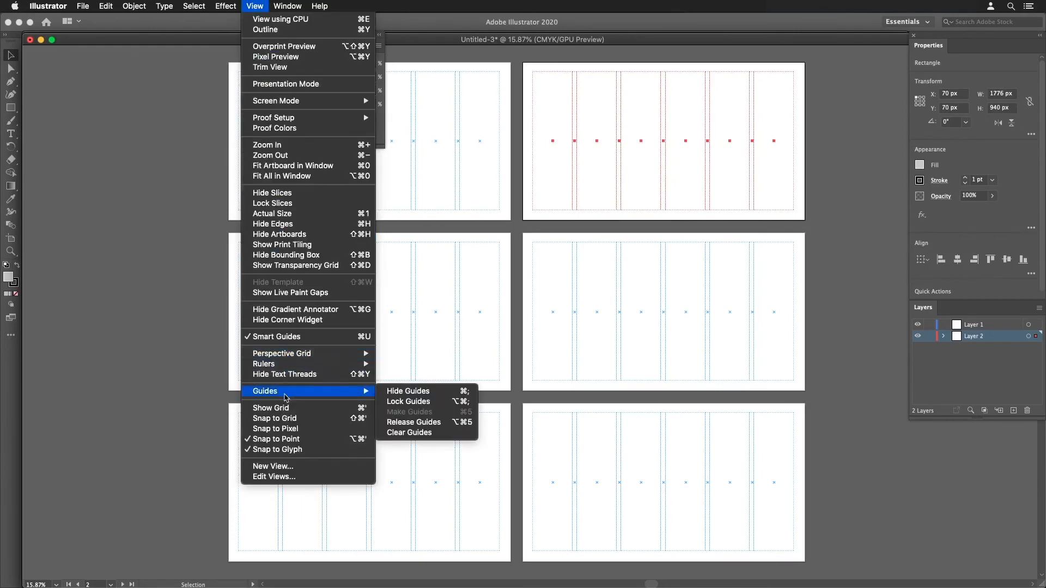
{"action": "left_click", "coordinate": [423, 426]}
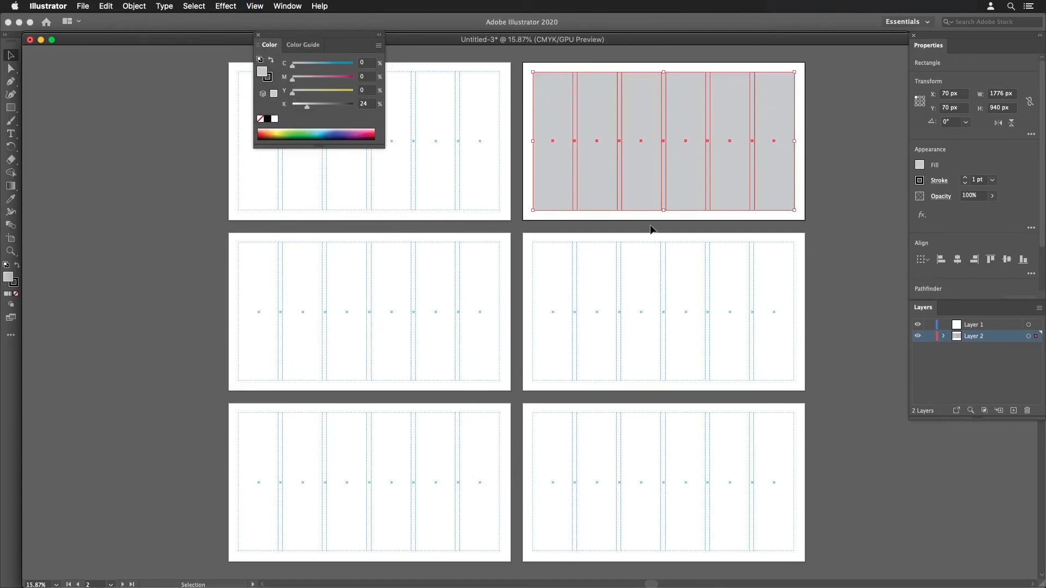
{"action": "left_click", "coordinate": [815, 220]}
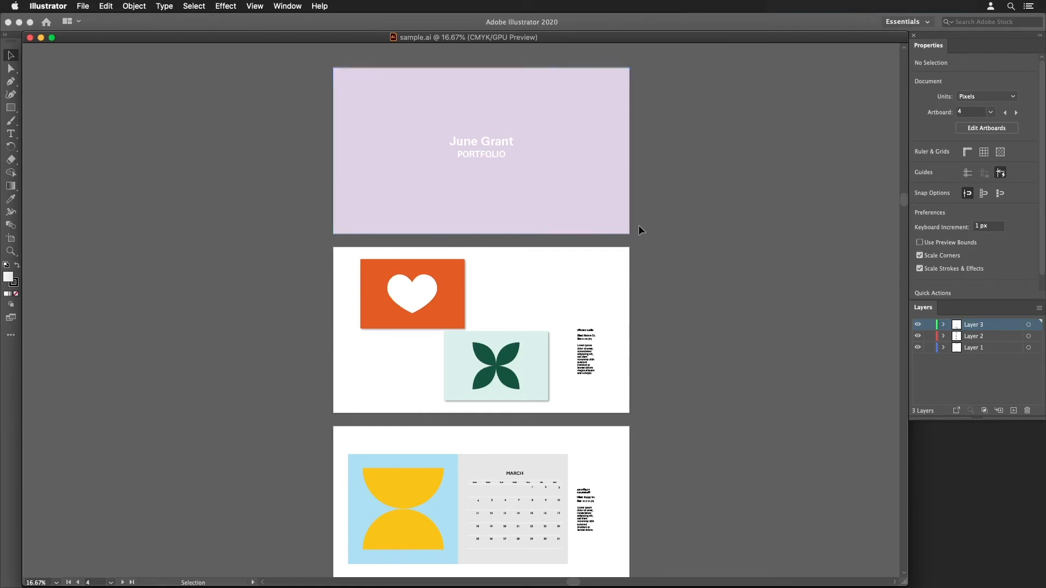
- Show the guides in the sample.ai portfolio document
{"action": "left_click", "coordinate": [264, 11]}
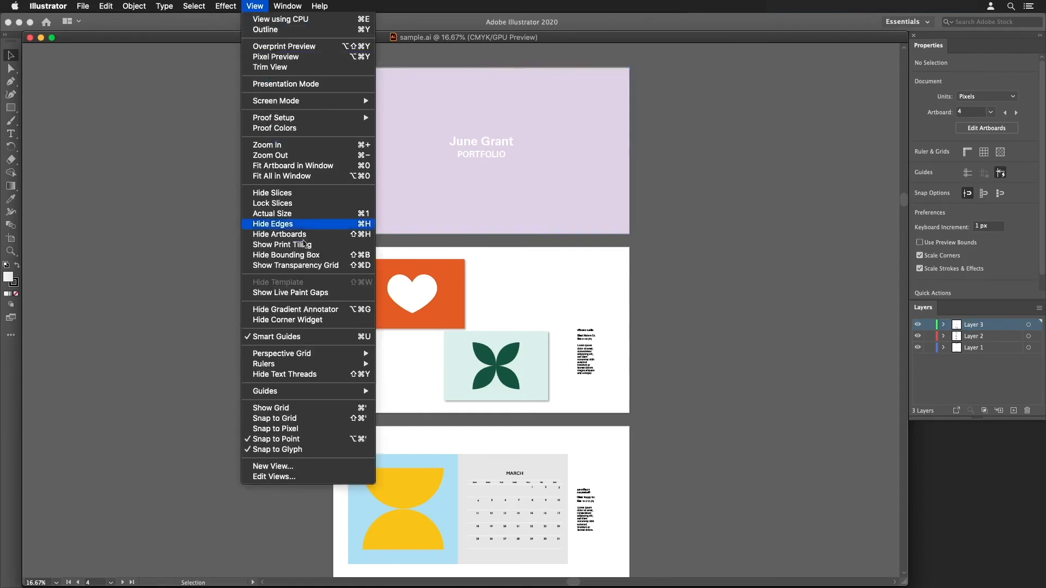
{"action": "mouse_move", "coordinate": [317, 392]}
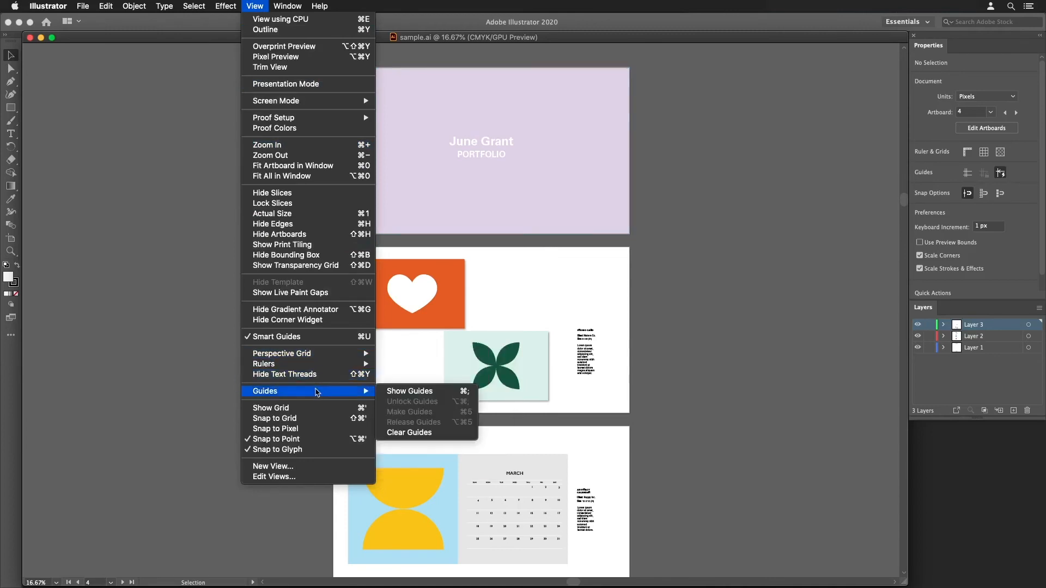
{"action": "left_click", "coordinate": [399, 393]}
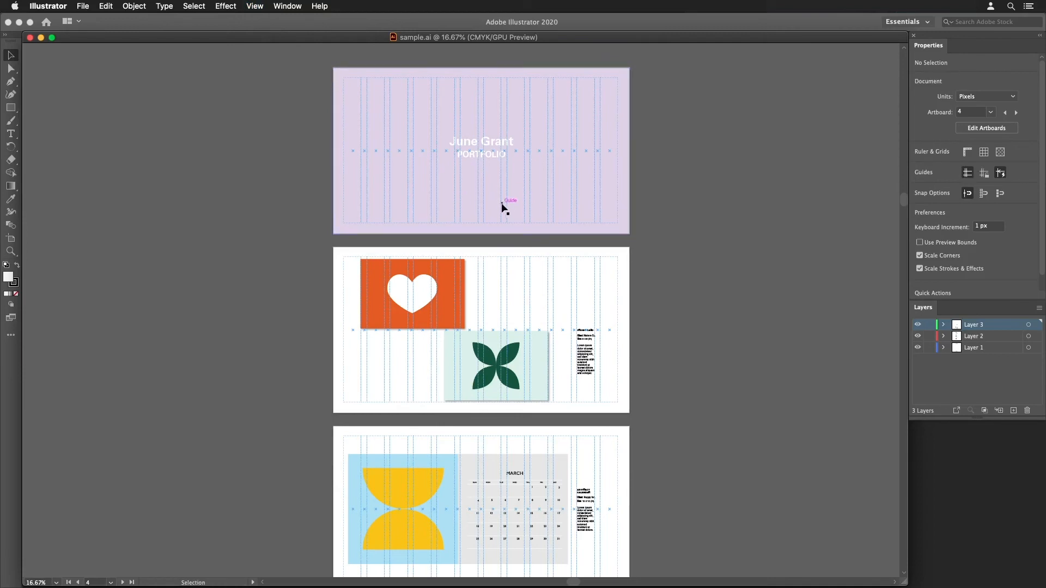
- Switch to Firefox to view the 12-column, 36 px gutter setup in Grid Calculator, and return to sample.ai in Illustrator
{"action": "key", "text": "a"}
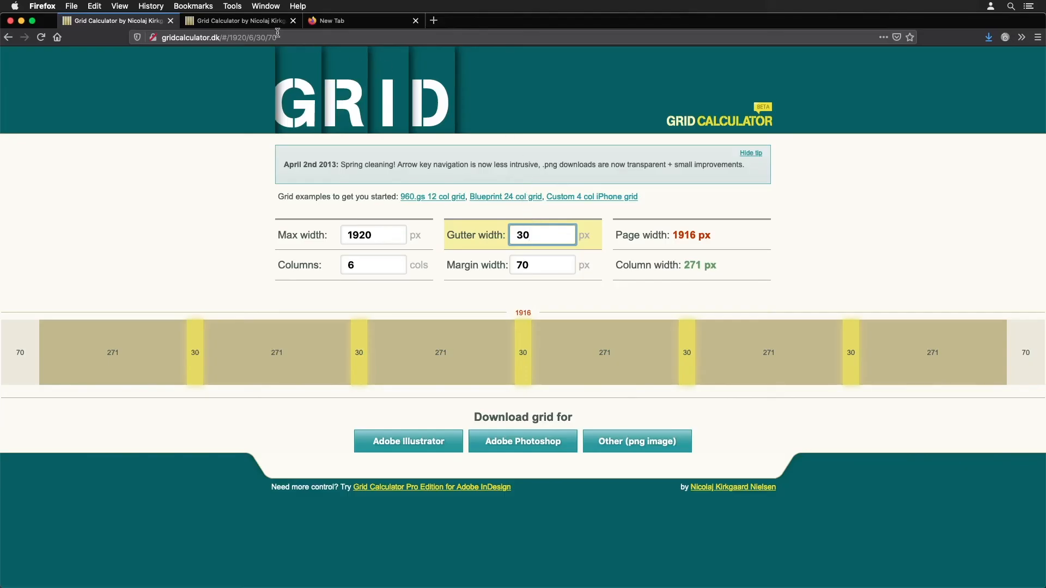
{"action": "left_click", "coordinate": [277, 22]}
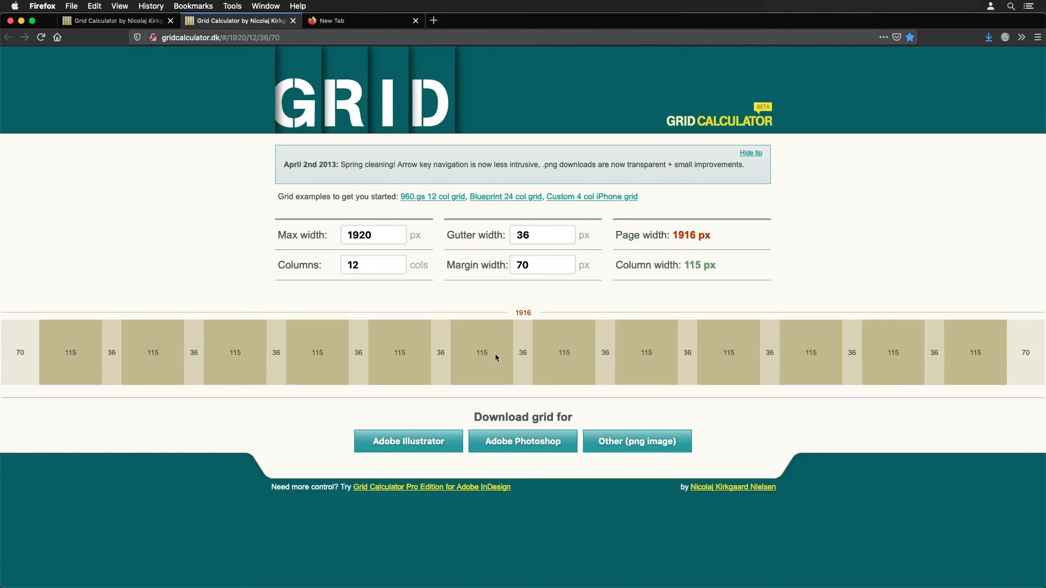
{"action": "key", "text": "super+Tab"}
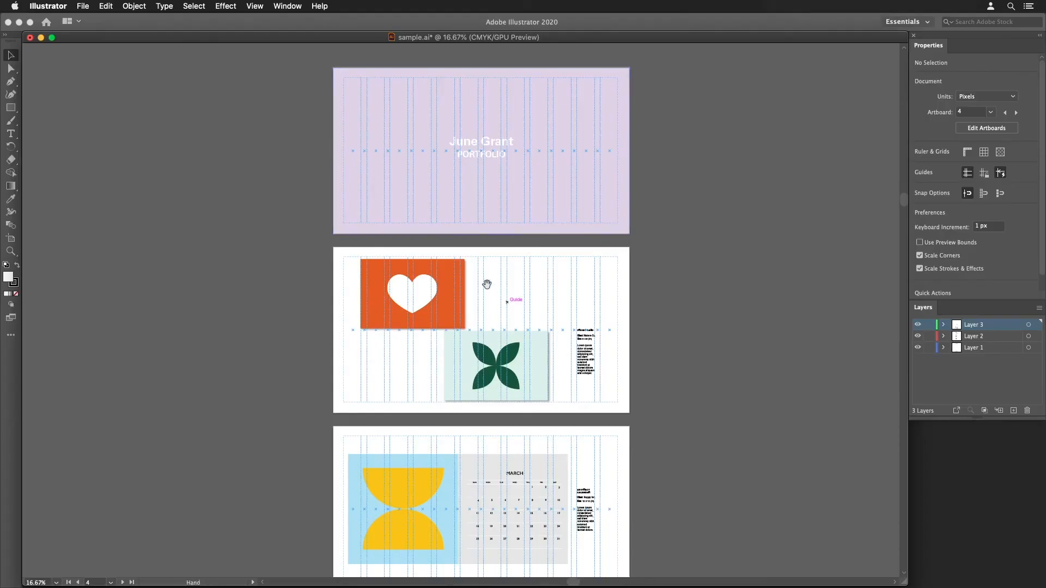
- Examine how the two promo cards and their description text align with the column guides on the second page
{"action": "left_click", "coordinate": [489, 287], "text": "super"}
{"action": "left_click", "coordinate": [492, 307], "text": "super"}
{"action": "left_click_drag", "start_coordinate": [466, 333], "coordinate": [547, 230]}
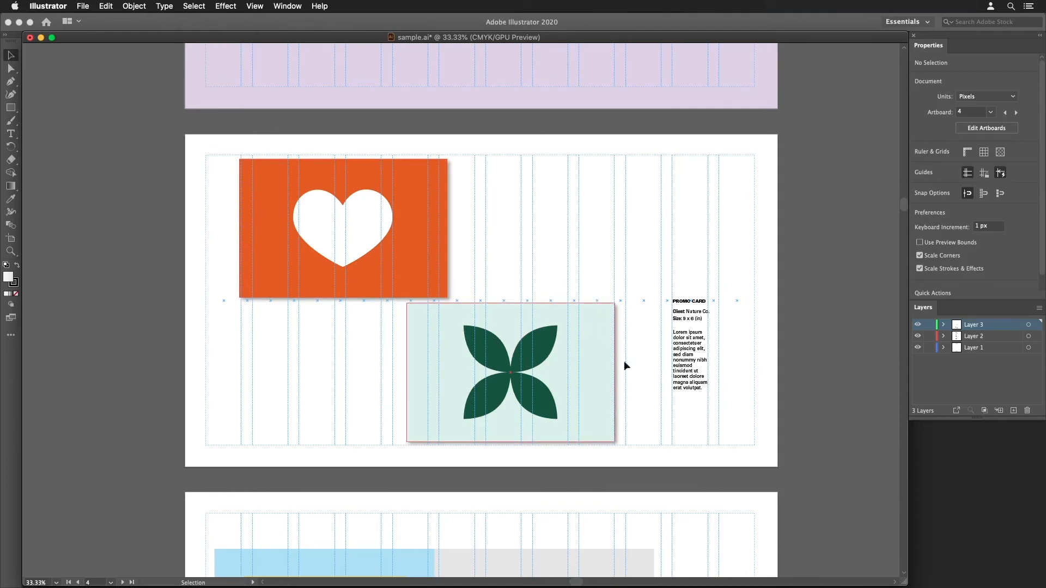
{"action": "key", "text": "super+equal"}
{"action": "left_click_drag", "start_coordinate": [549, 334], "coordinate": [633, 322]}
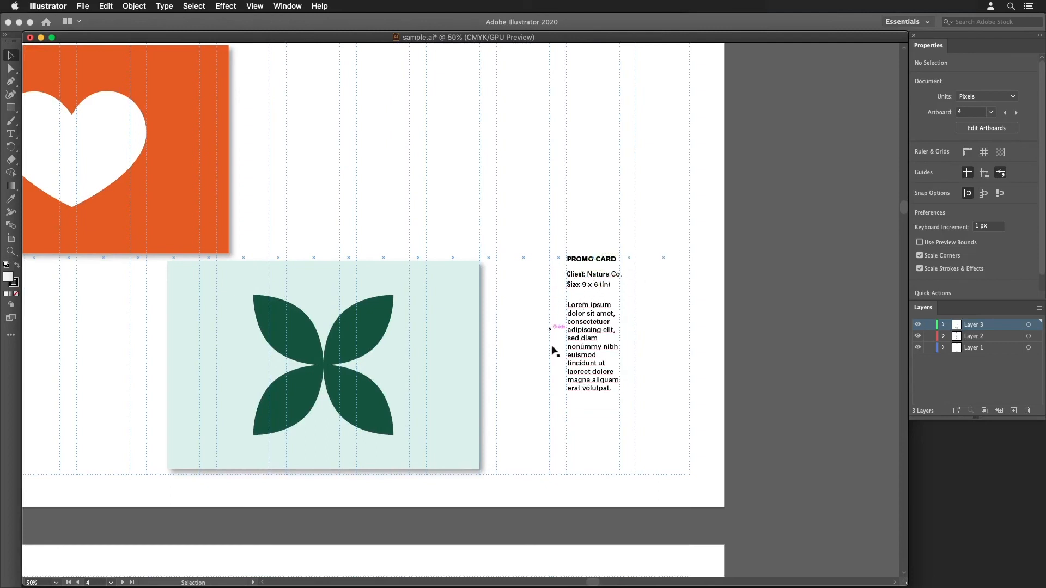
{"action": "left_click_drag", "start_coordinate": [532, 378], "coordinate": [618, 376]}
{"action": "left_click_drag", "start_coordinate": [585, 371], "coordinate": [593, 277]}
- Examine how the artwork, month grids and captions on the March, June and December calendar pages follow the column guides
{"action": "left_click_drag", "start_coordinate": [567, 415], "coordinate": [554, 315]}
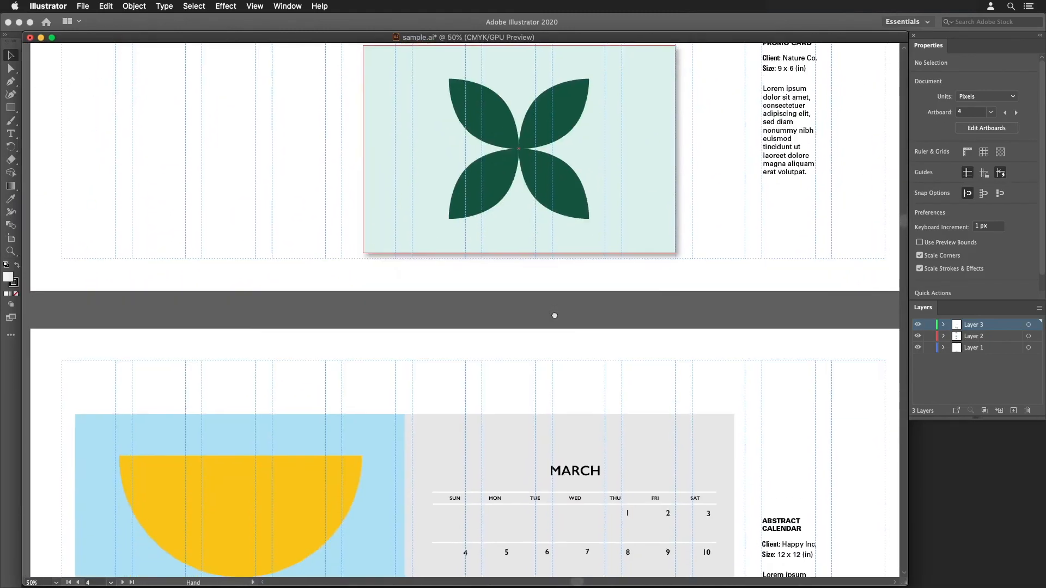
{"action": "left_click", "coordinate": [575, 383], "text": "alt+super"}
{"action": "left_click_drag", "start_coordinate": [574, 414], "coordinate": [652, 314]}
{"action": "left_click_drag", "start_coordinate": [588, 364], "coordinate": [574, 338]}
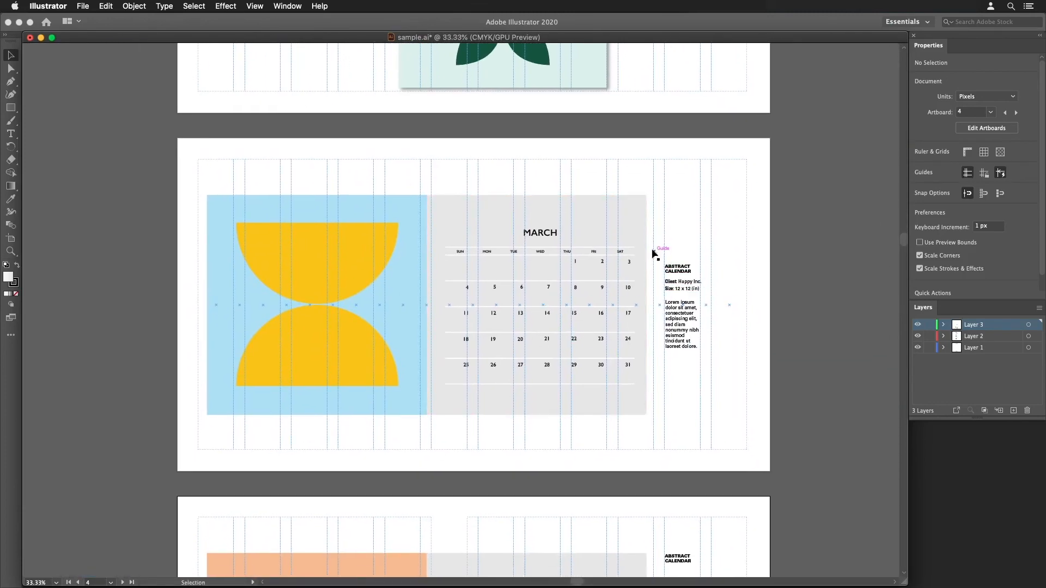
{"action": "left_click", "coordinate": [444, 354], "text": "super"}
{"action": "left_click_drag", "start_coordinate": [448, 360], "coordinate": [446, 421]}
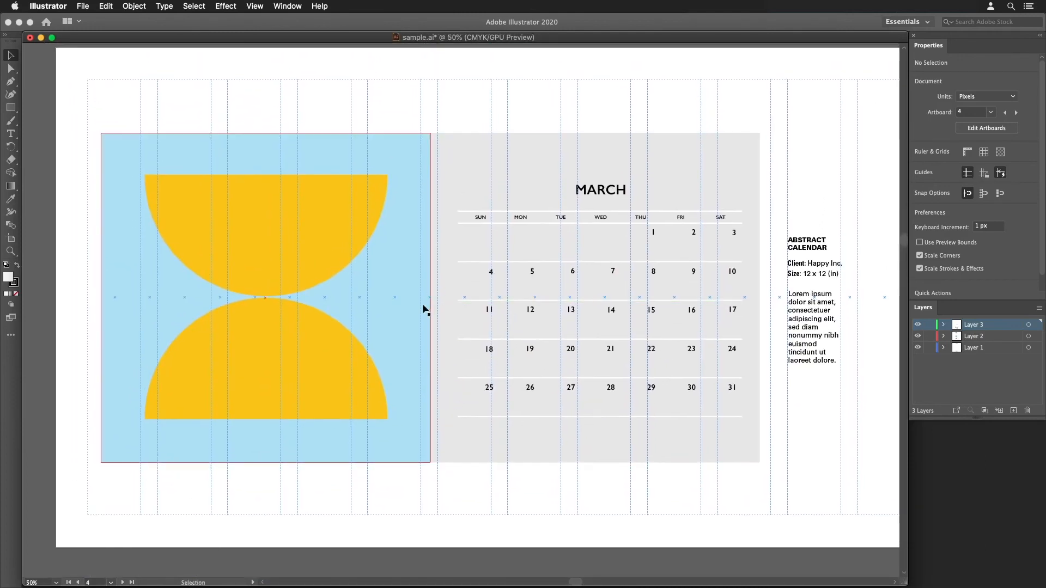
{"action": "left_click_drag", "start_coordinate": [486, 355], "coordinate": [493, 306]}
{"action": "left_click", "coordinate": [496, 382], "text": "alt+super"}
{"action": "scroll", "coordinate": [507, 399], "scroll_direction": "down", "scroll_amount": 10}
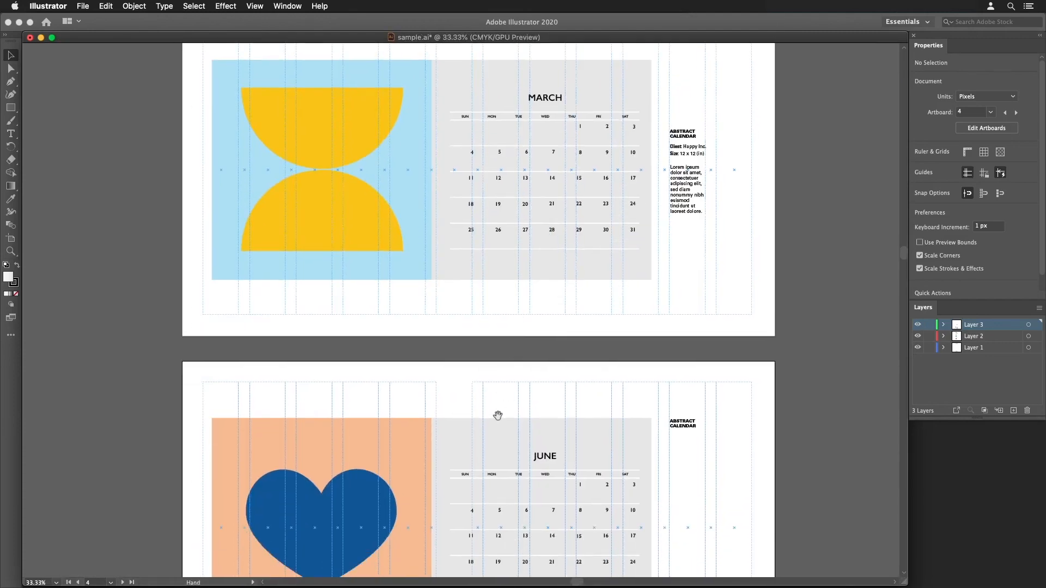
{"action": "scroll", "coordinate": [470, 415], "scroll_direction": "down", "scroll_amount": 8}
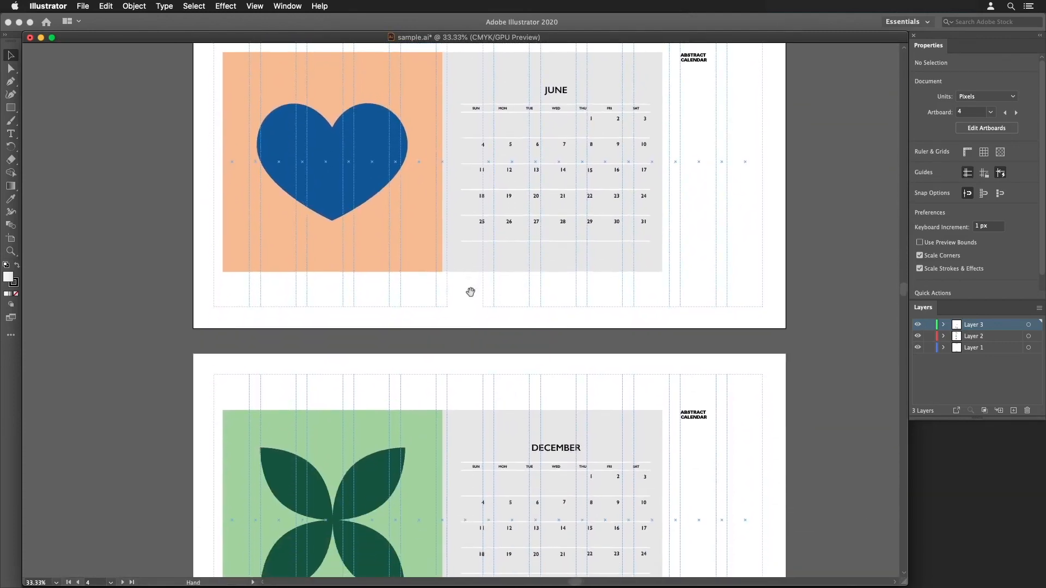
{"action": "scroll", "coordinate": [463, 318], "scroll_direction": "down", "scroll_amount": 2}
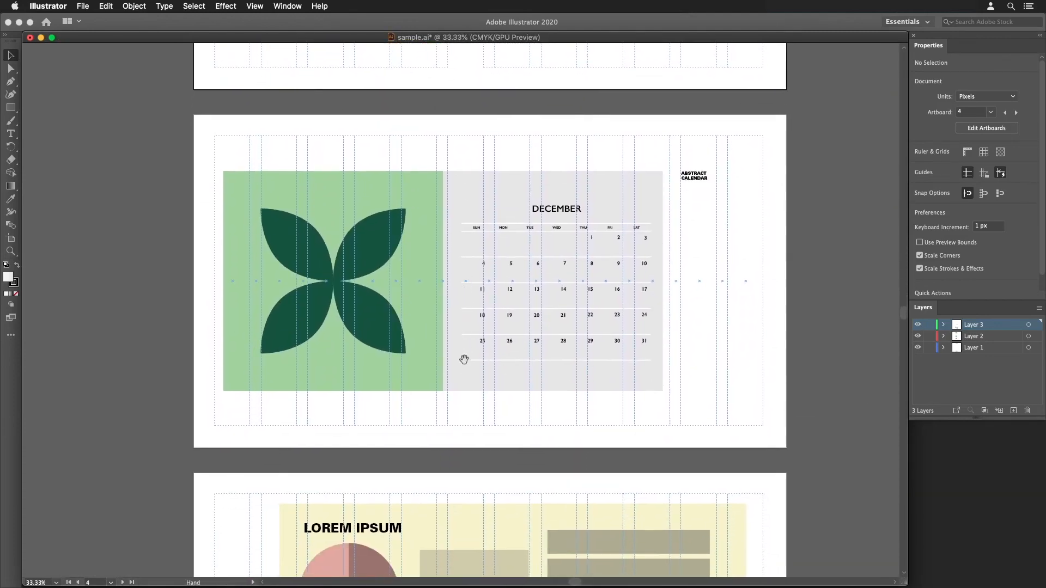
- Examine how the infographics page's charts, blocks and side text are laid out against the column guides
{"action": "scroll", "coordinate": [469, 391], "scroll_direction": "down", "scroll_amount": 7}
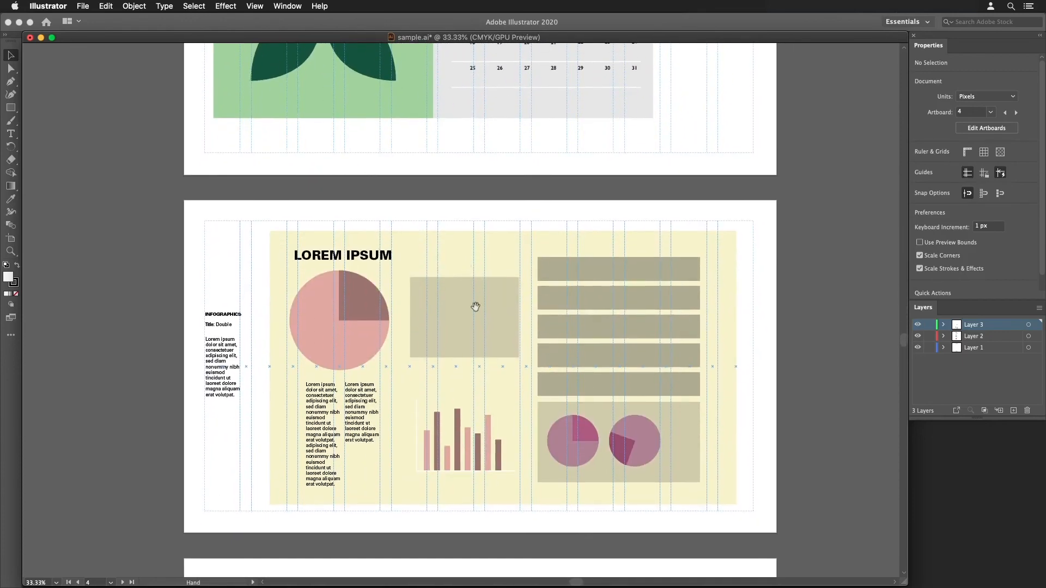
{"action": "scroll", "coordinate": [468, 343], "scroll_direction": "down", "scroll_amount": 2}
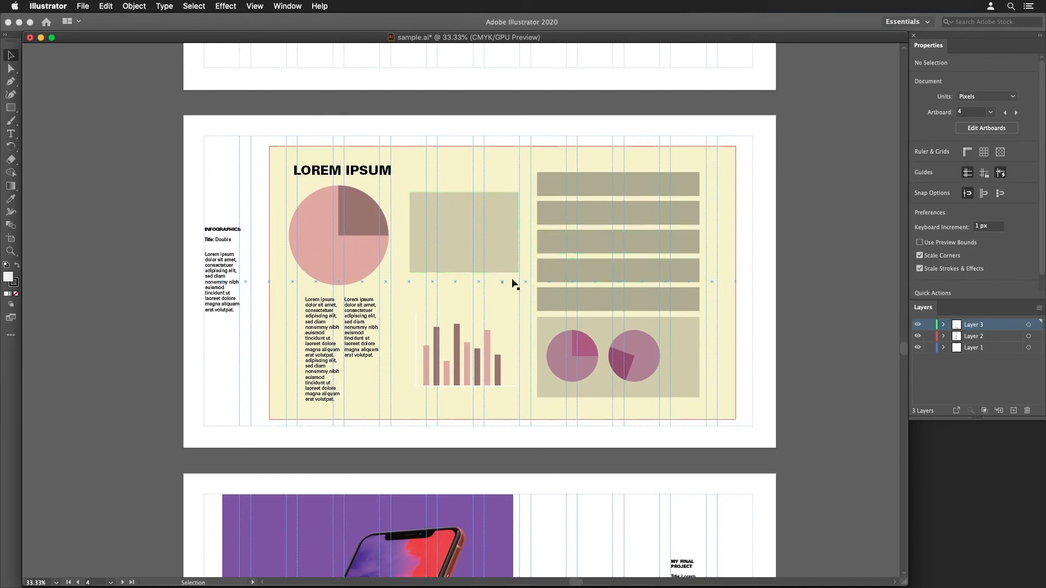
{"action": "left_click_drag", "start_coordinate": [475, 228], "coordinate": [480, 286]}
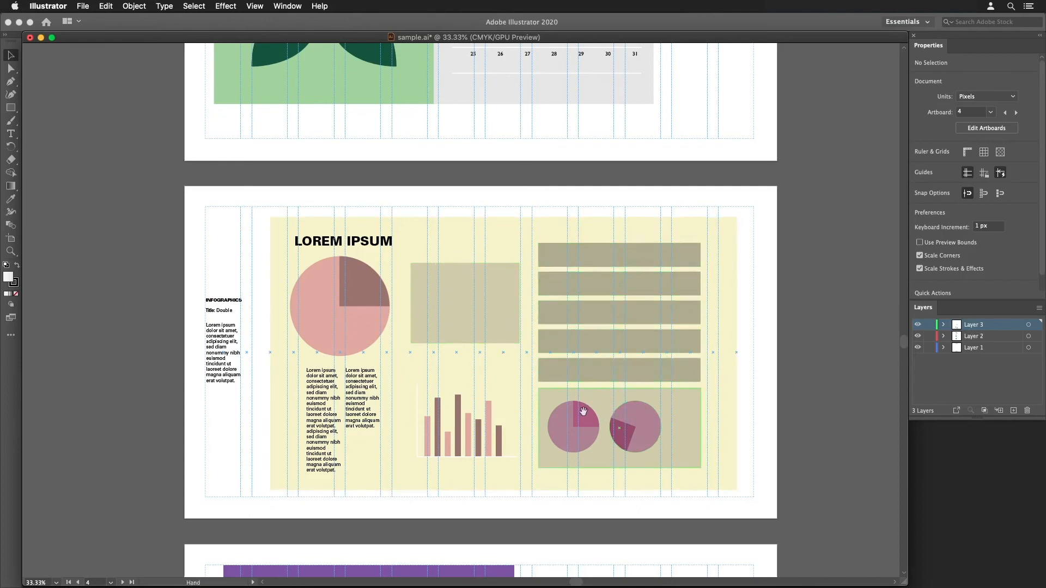
{"action": "left_click_drag", "start_coordinate": [586, 417], "coordinate": [602, 335]}
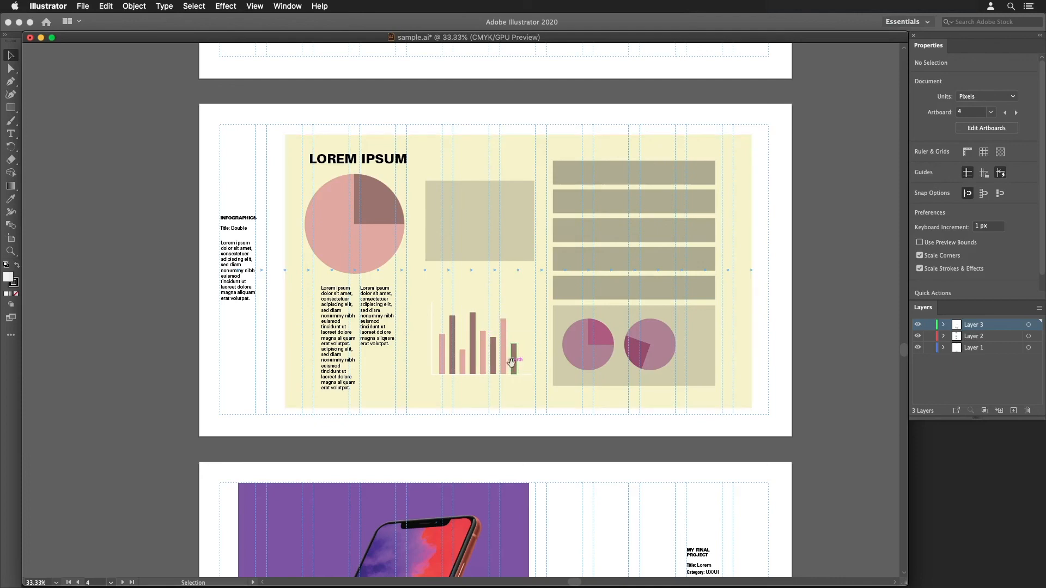
{"action": "left_click_drag", "start_coordinate": [513, 361], "coordinate": [471, 276]}
- Examine how the phone mockup images and project description on the final project page align with the column guides
{"action": "left_click_drag", "start_coordinate": [574, 385], "coordinate": [534, 233]}
{"action": "left_click_drag", "start_coordinate": [538, 395], "coordinate": [575, 286]}
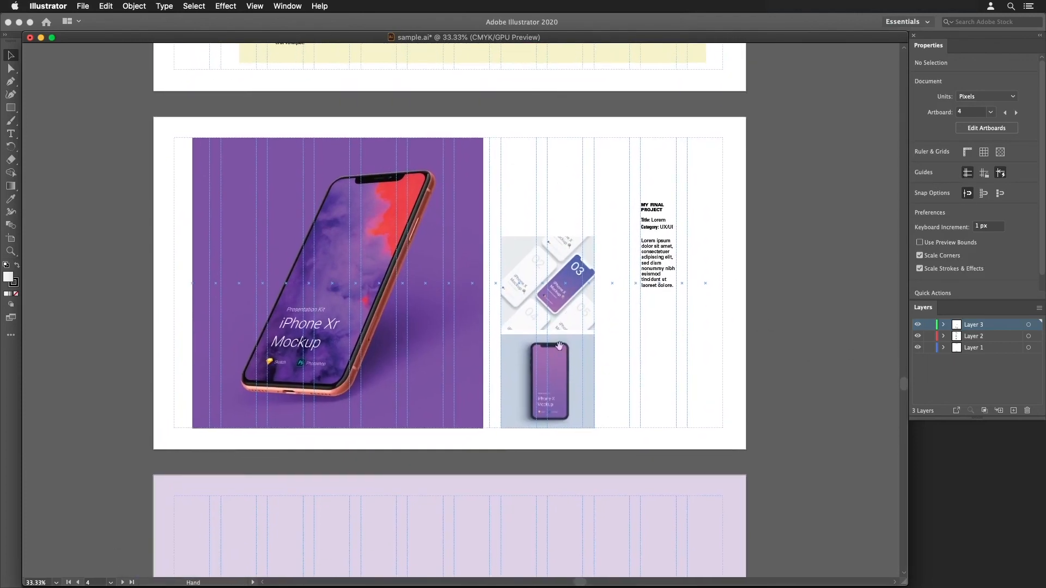
{"action": "left_click_drag", "start_coordinate": [552, 377], "coordinate": [559, 402]}
{"action": "left_click_drag", "start_coordinate": [539, 339], "coordinate": [565, 378]}
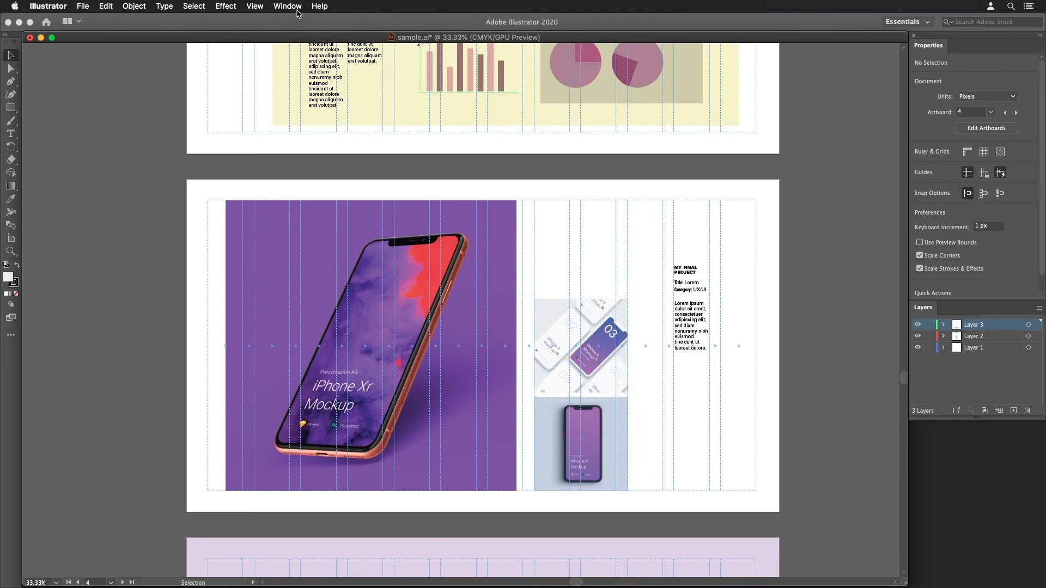
- Hide the guides in sample.ai to view the final project page without the grid
{"action": "left_click", "coordinate": [258, 7]}
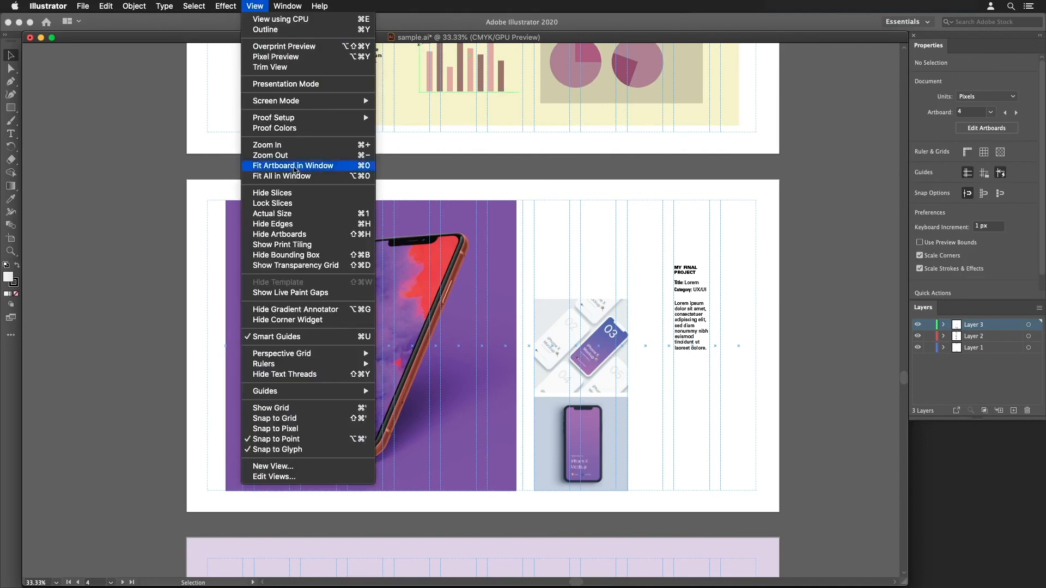
{"action": "mouse_move", "coordinate": [306, 391]}
{"action": "left_click", "coordinate": [394, 392]}
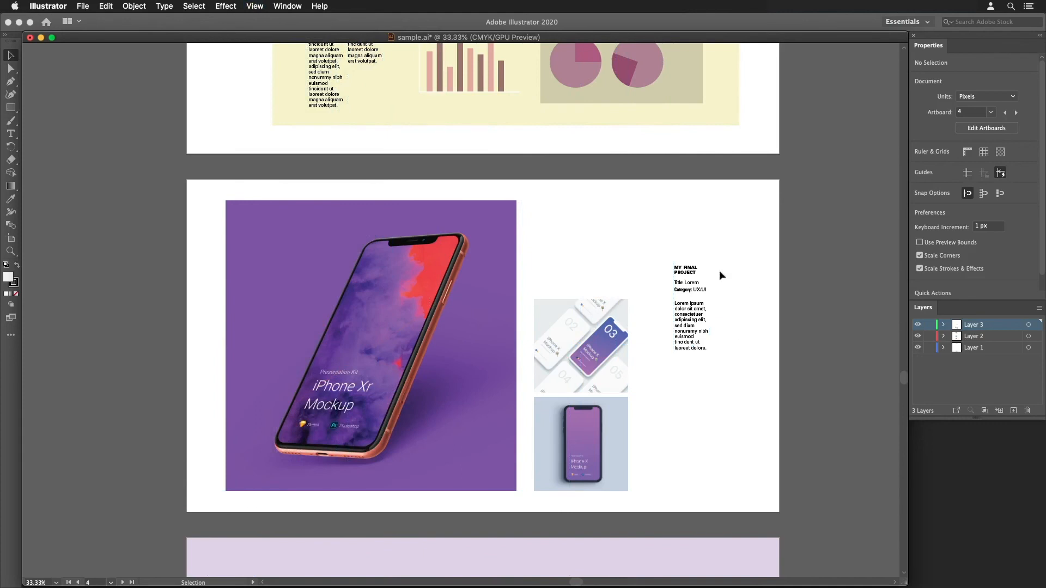
{"action": "scroll", "coordinate": [708, 396], "scroll_direction": "down", "scroll_amount": 10}
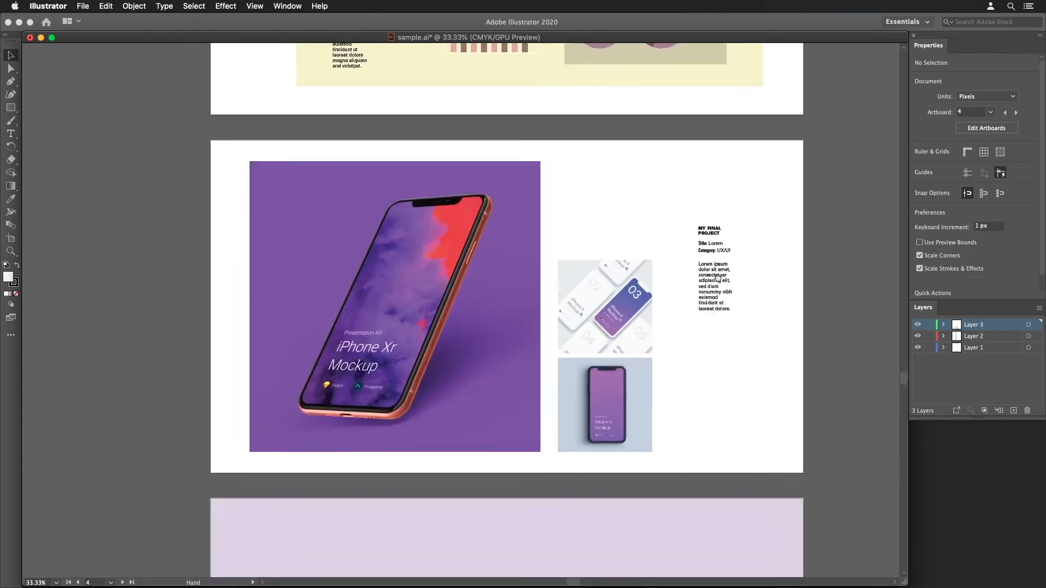
- Review the portfolio pages without guides, from the closing contact page back through the project and calendar pages to the cover
{"action": "scroll", "coordinate": [647, 285], "scroll_direction": "down", "scroll_amount": 3}
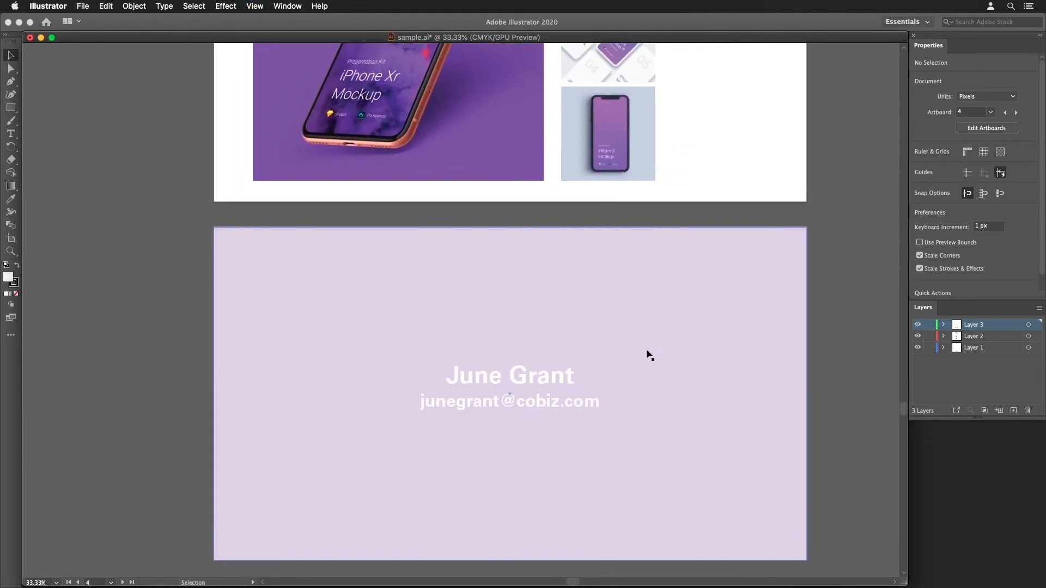
{"action": "key", "text": "space"}
{"action": "left_click_drag", "start_coordinate": [631, 250], "coordinate": [647, 276]}
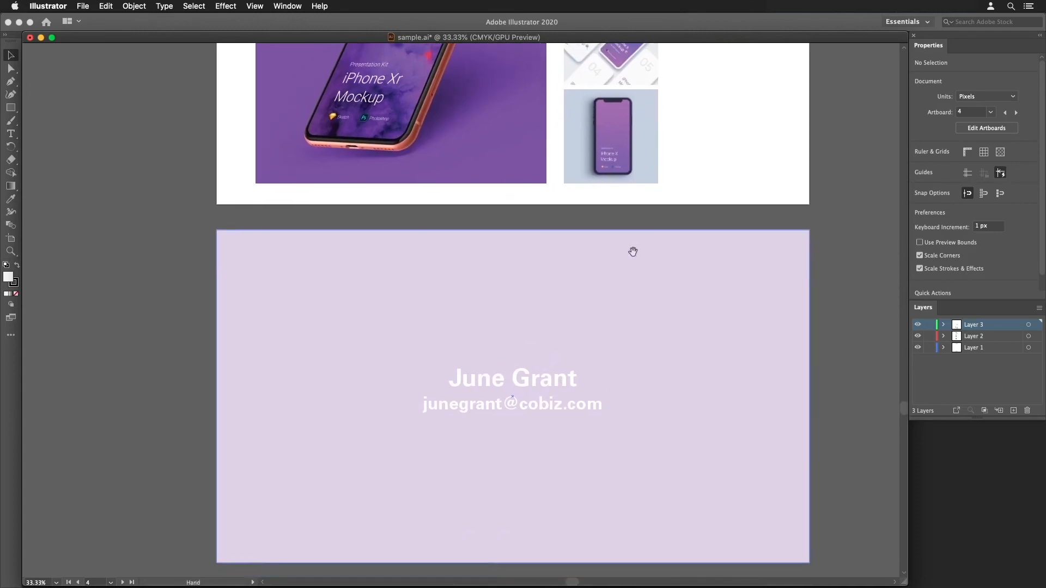
{"action": "left_click_drag", "start_coordinate": [638, 216], "coordinate": [643, 268]}
{"action": "left_click", "coordinate": [644, 269], "text": "alt+super"}
{"action": "mouse_move", "coordinate": [607, 174]}
{"action": "left_mouse_down"}
{"action": "mouse_move", "coordinate": [671, 273]}
{"action": "mouse_move", "coordinate": [626, 320]}
{"action": "left_mouse_up"}
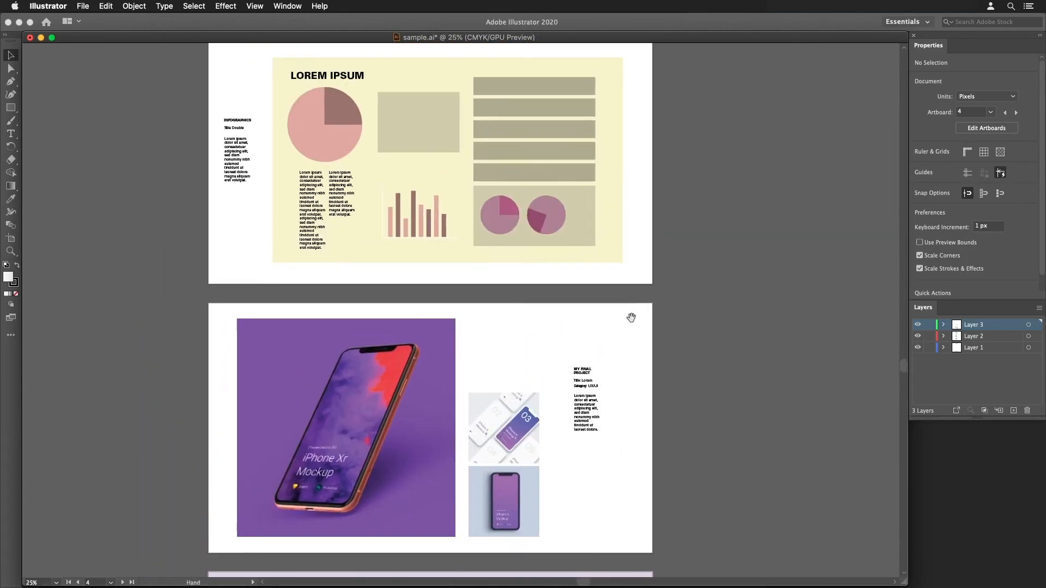
{"action": "mouse_move", "coordinate": [627, 245]}
{"action": "left_mouse_down"}
{"action": "mouse_move", "coordinate": [627, 381]}
{"action": "mouse_move", "coordinate": [635, 375]}
{"action": "mouse_move", "coordinate": [630, 334]}
{"action": "left_mouse_up"}
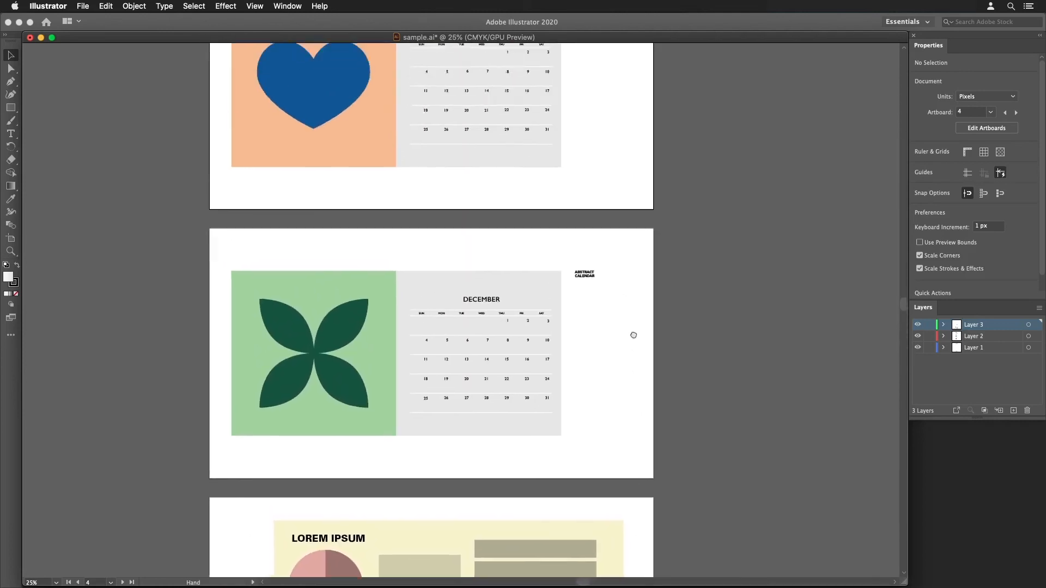
{"action": "left_click_drag", "start_coordinate": [612, 171], "coordinate": [633, 273]}
{"action": "left_click_drag", "start_coordinate": [625, 128], "coordinate": [637, 264]}
{"action": "left_click_drag", "start_coordinate": [632, 152], "coordinate": [630, 379]}
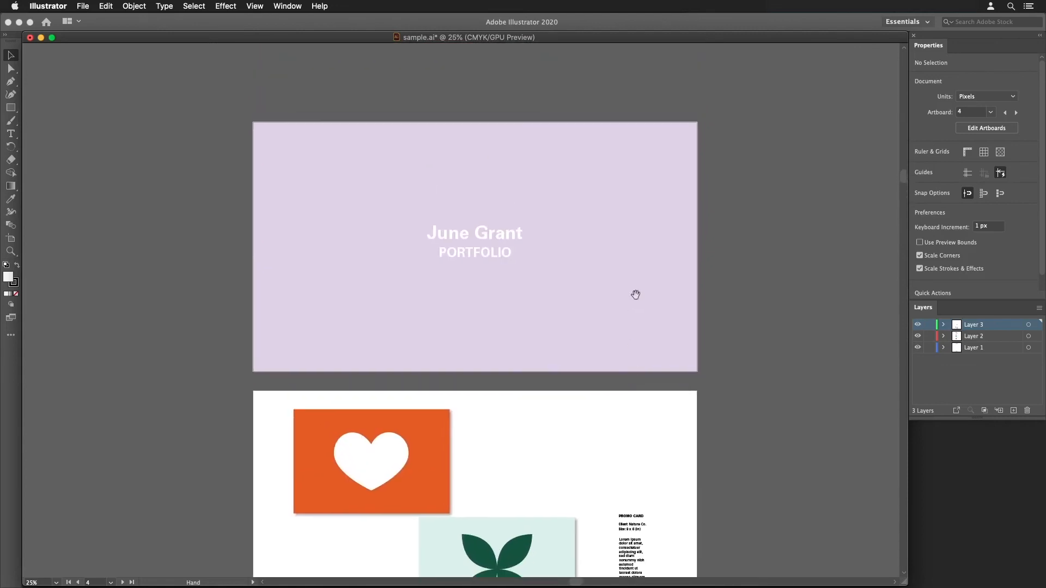
{"action": "left_click_drag", "start_coordinate": [635, 279], "coordinate": [651, 284]}
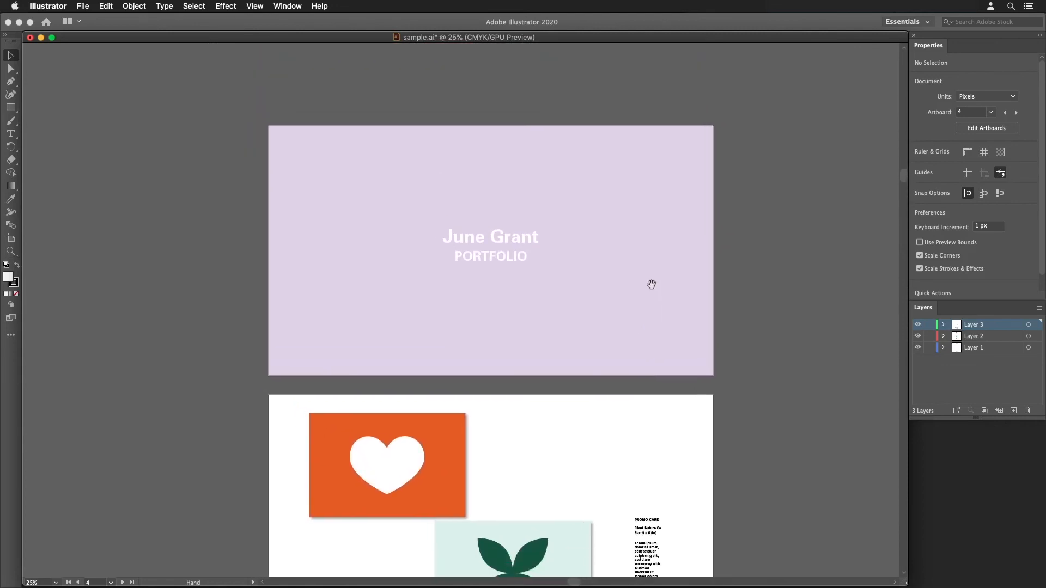
- Save all artboards as sample.pdf in Adobe PDF format in the Downloads folder, using the [Illustrator Default] preset
{"action": "left_click", "coordinate": [89, 7]}
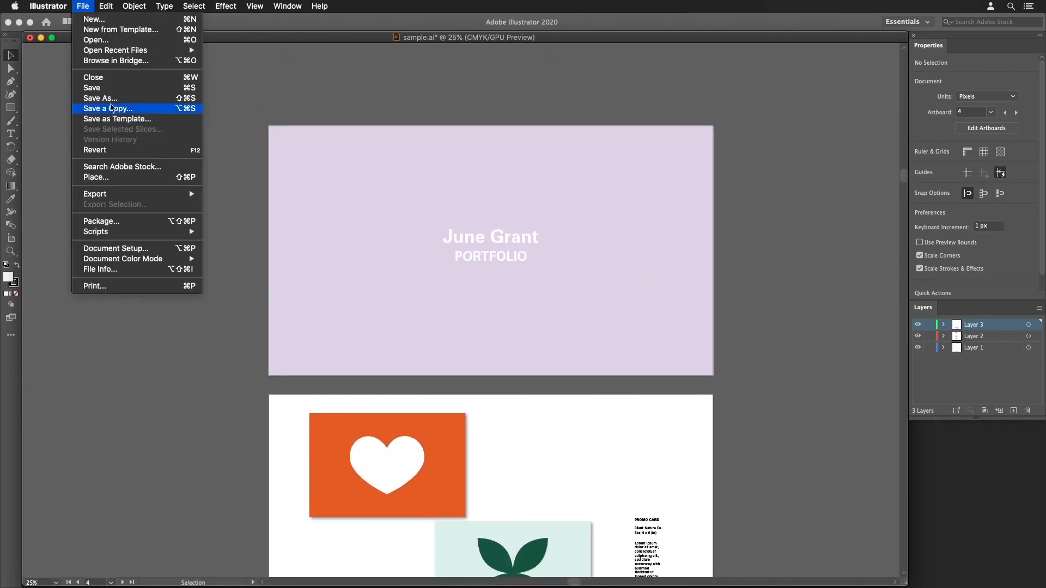
{"action": "left_click", "coordinate": [111, 98]}
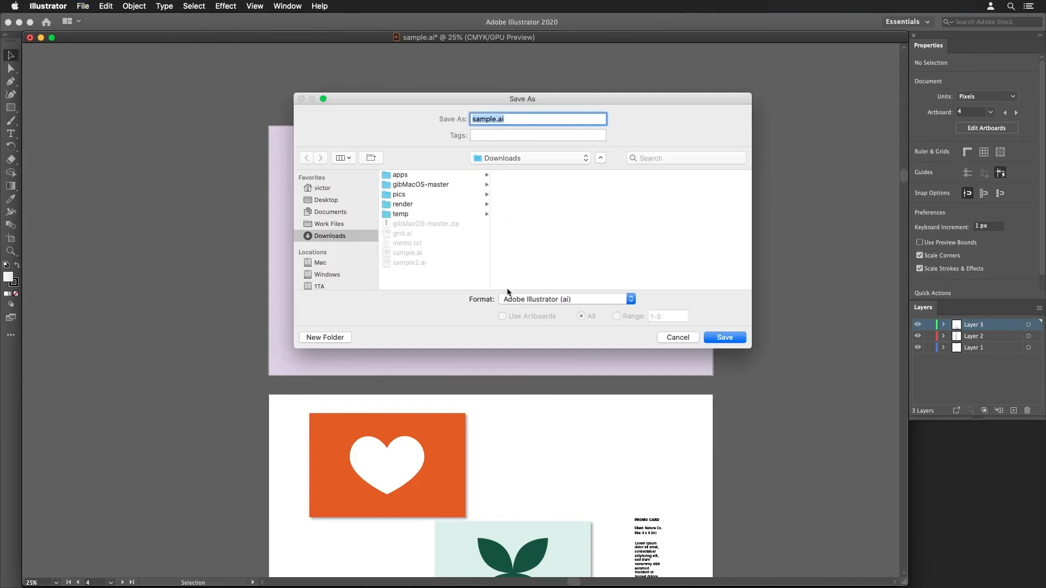
{"action": "left_click", "coordinate": [564, 303]}
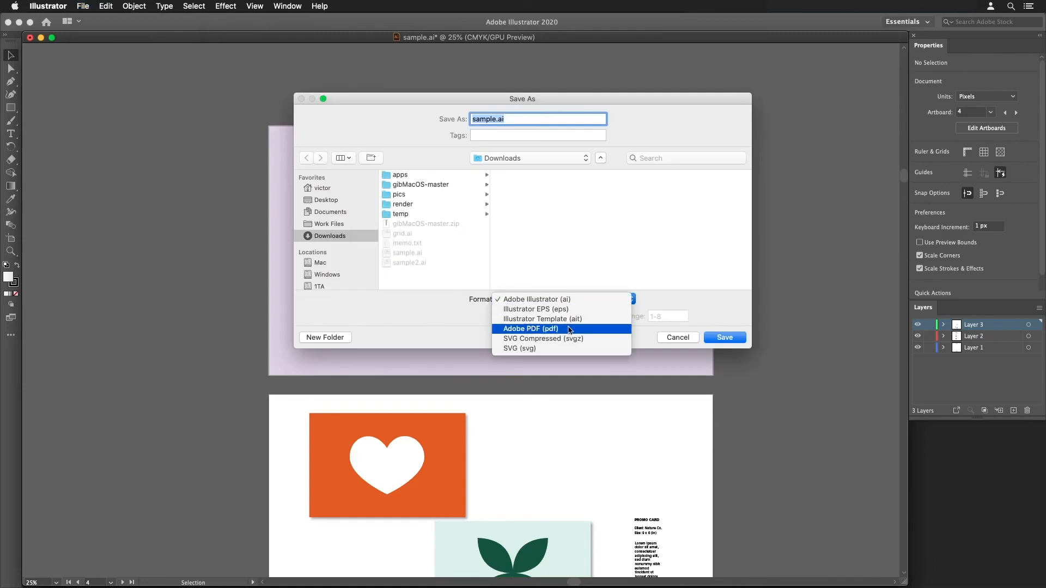
{"action": "left_click", "coordinate": [570, 330]}
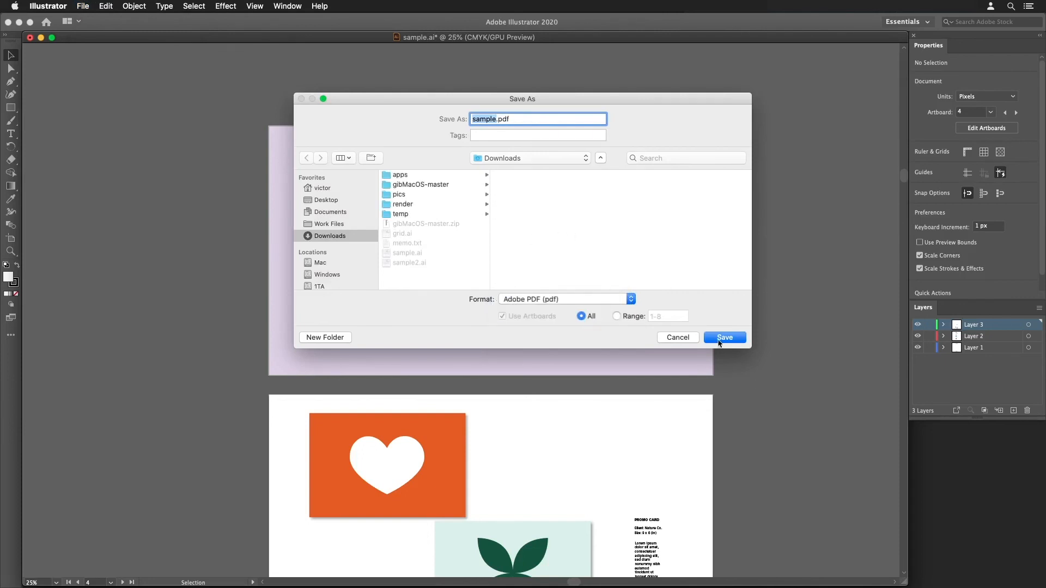
{"action": "left_click", "coordinate": [720, 339]}
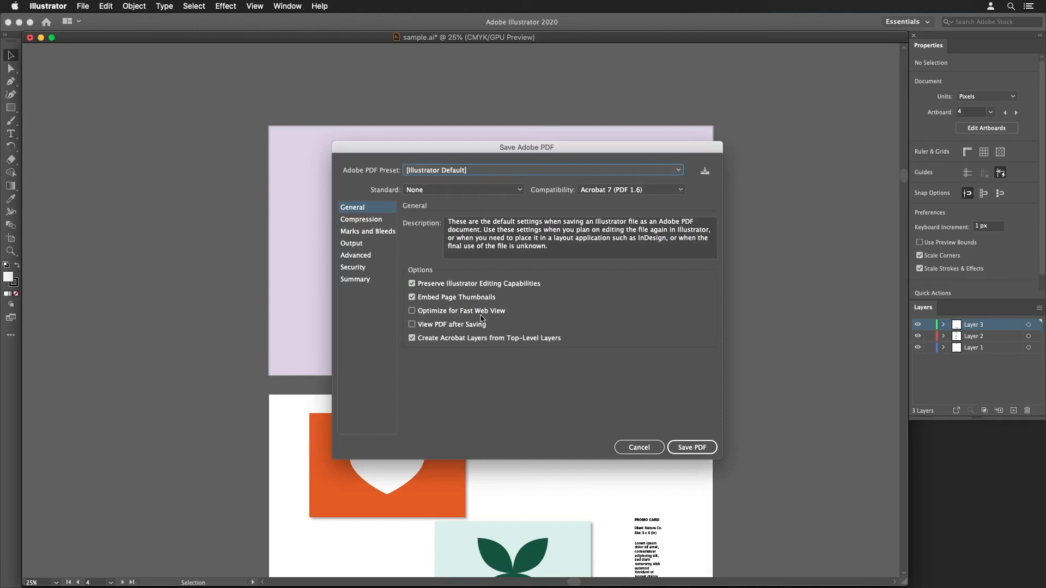
{"action": "left_click", "coordinate": [689, 449]}
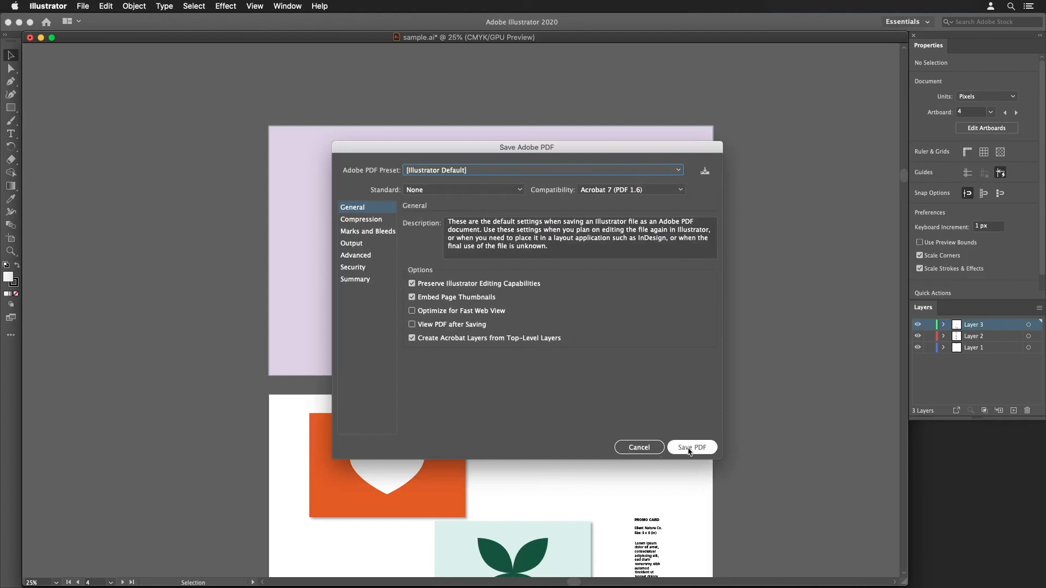